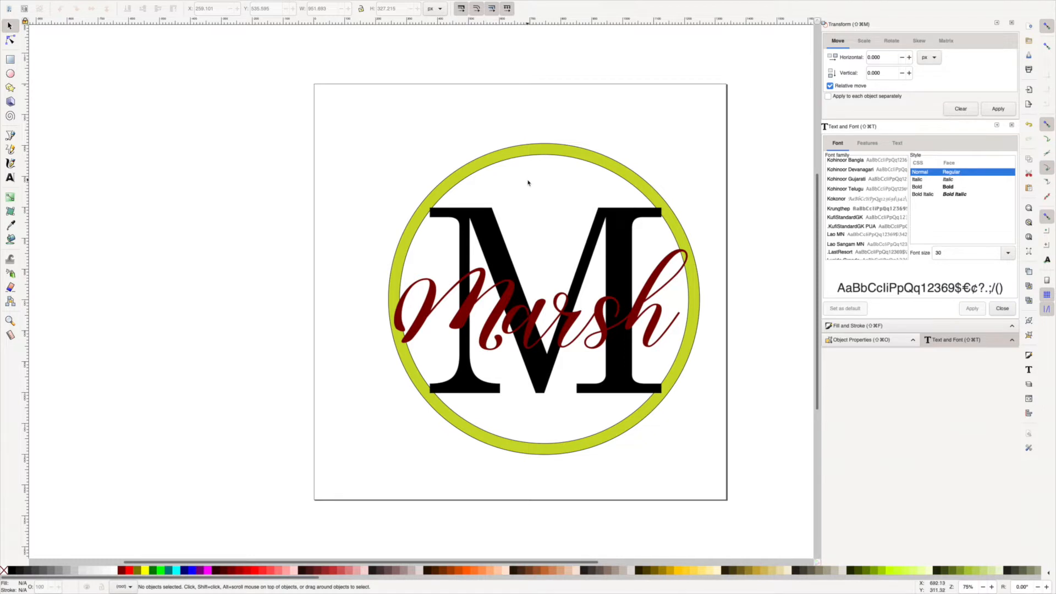
Step: Break the green ring around the monogram apart into separate circle paths
left_click(548, 153)
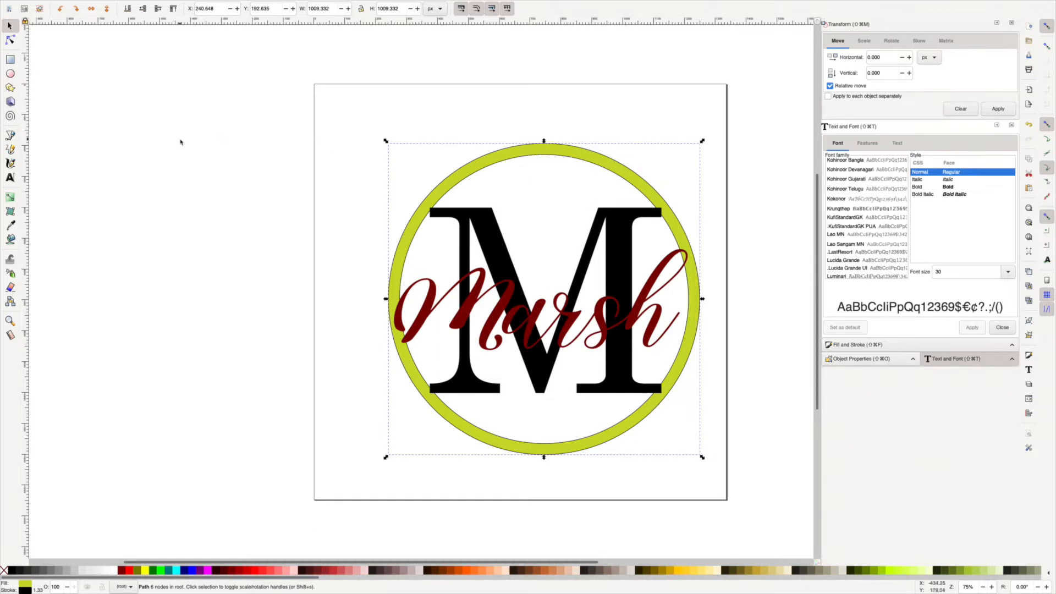
left_click(149, 5)
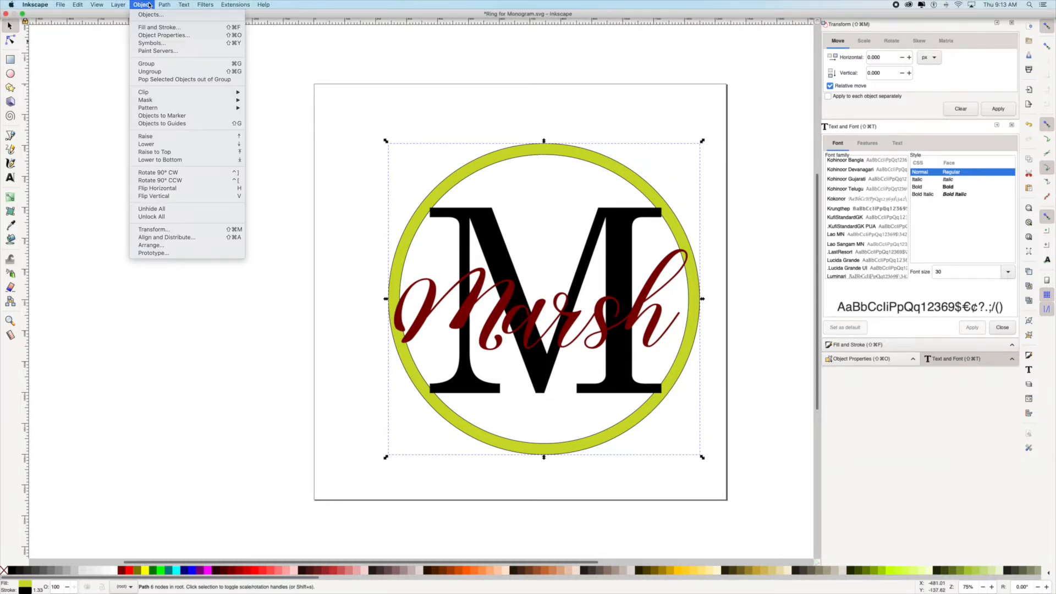
mouse_move(172, 3)
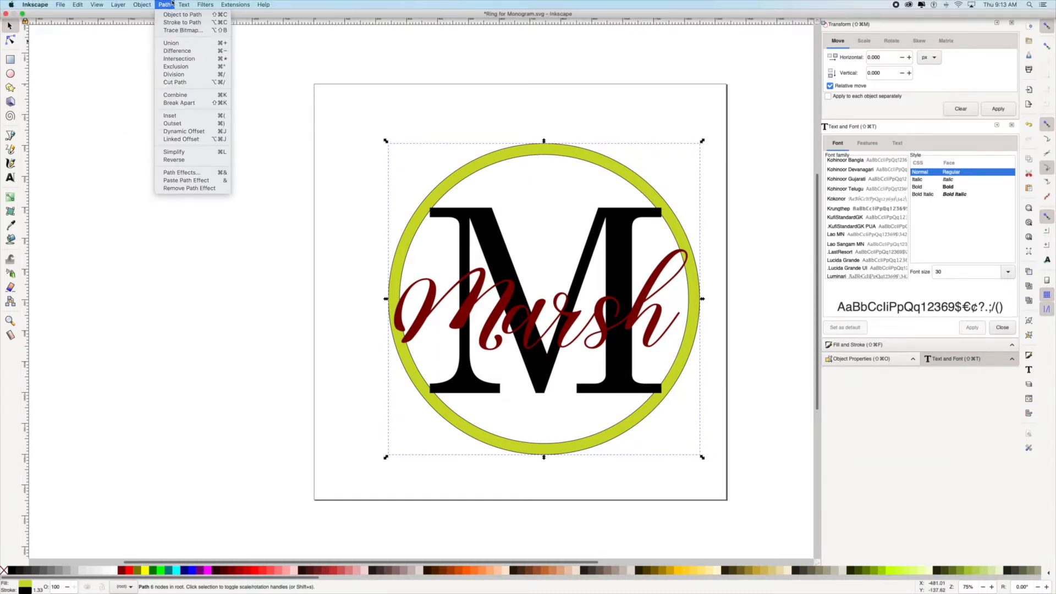
left_click(173, 104)
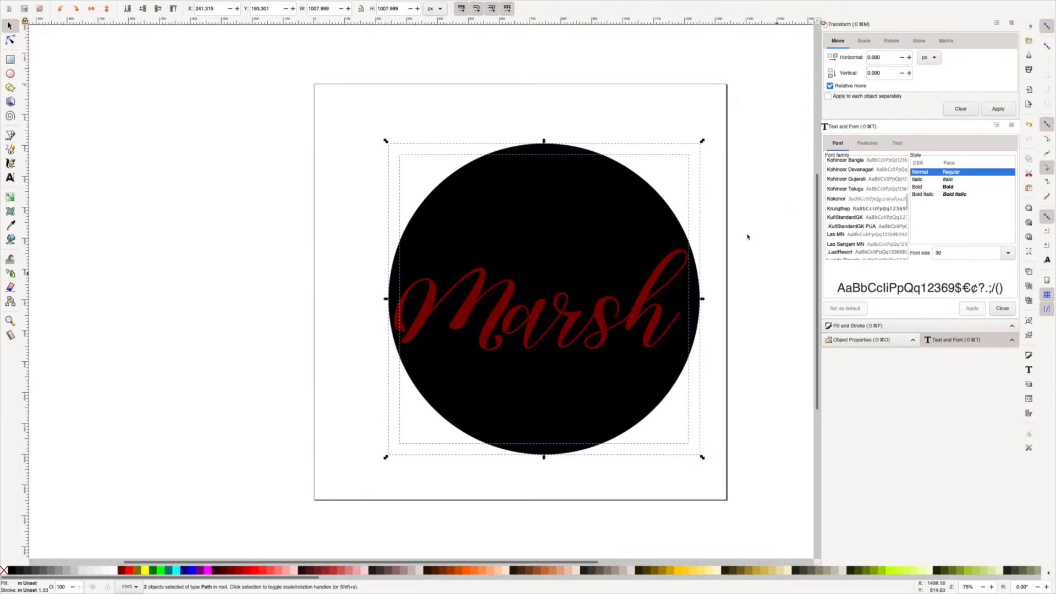
Step: Open the Fill and Stroke settings and give both circles a flat-colour fill of RGBA cada2aff
left_click(164, 4)
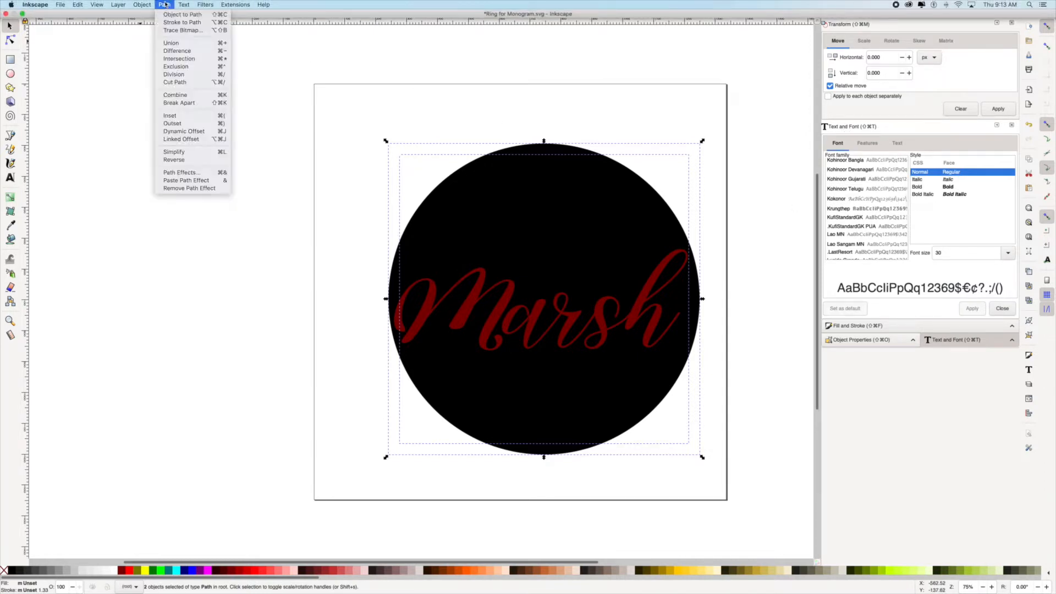
mouse_move(148, 5)
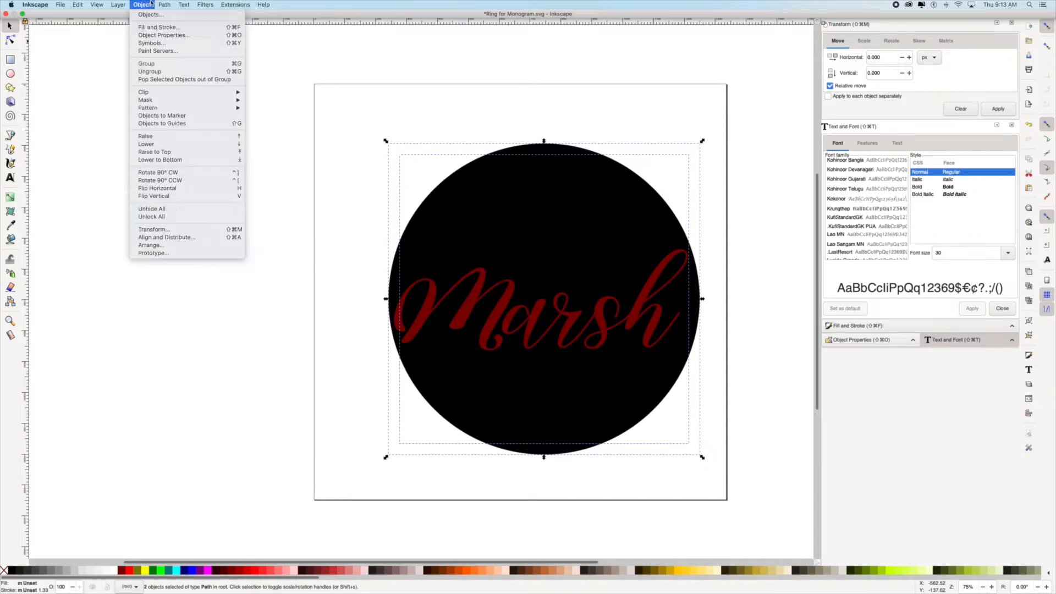
left_click(153, 31)
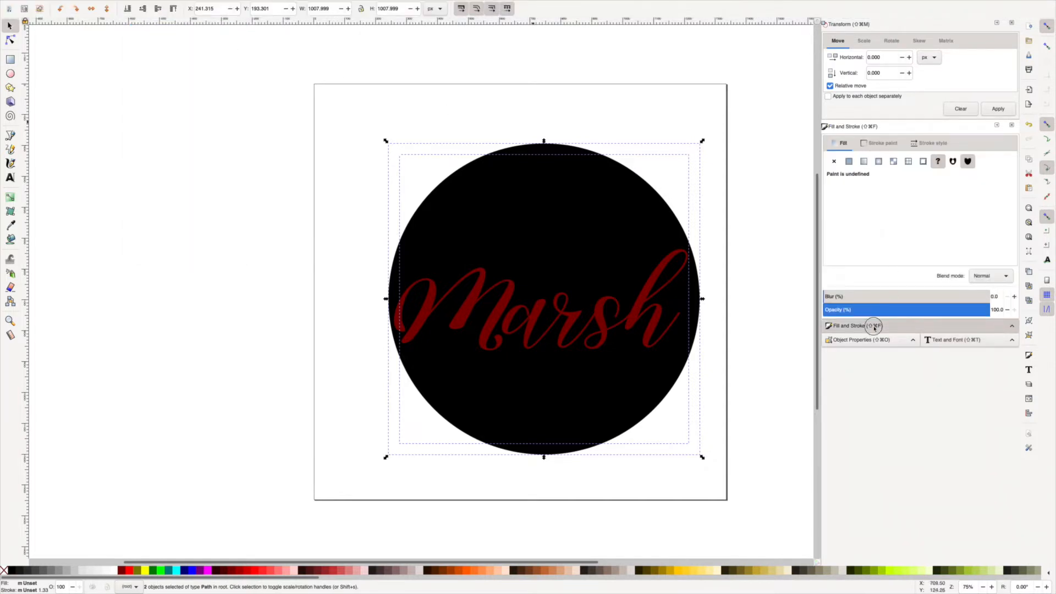
left_click(1011, 326)
left_click(850, 161)
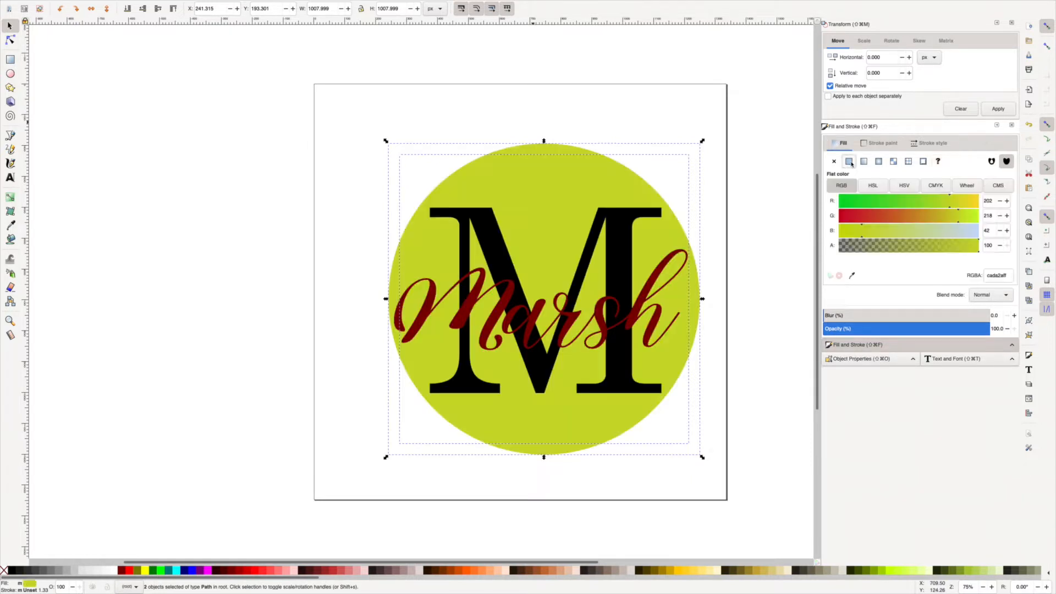
Step: Give both circles a flat red stroke with R 222, G 0, B 0
left_click(875, 144)
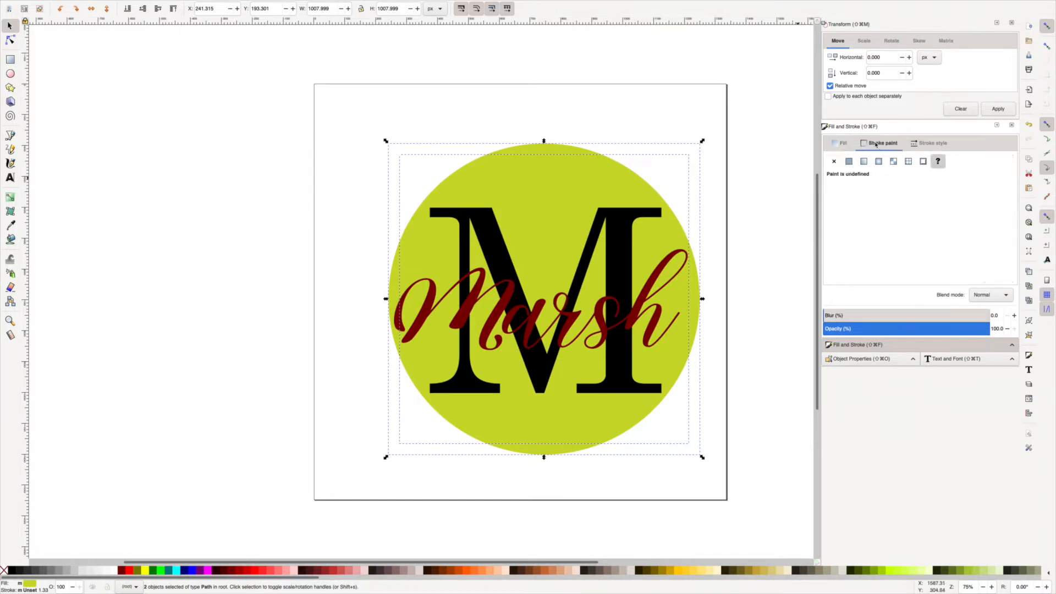
left_click(849, 161)
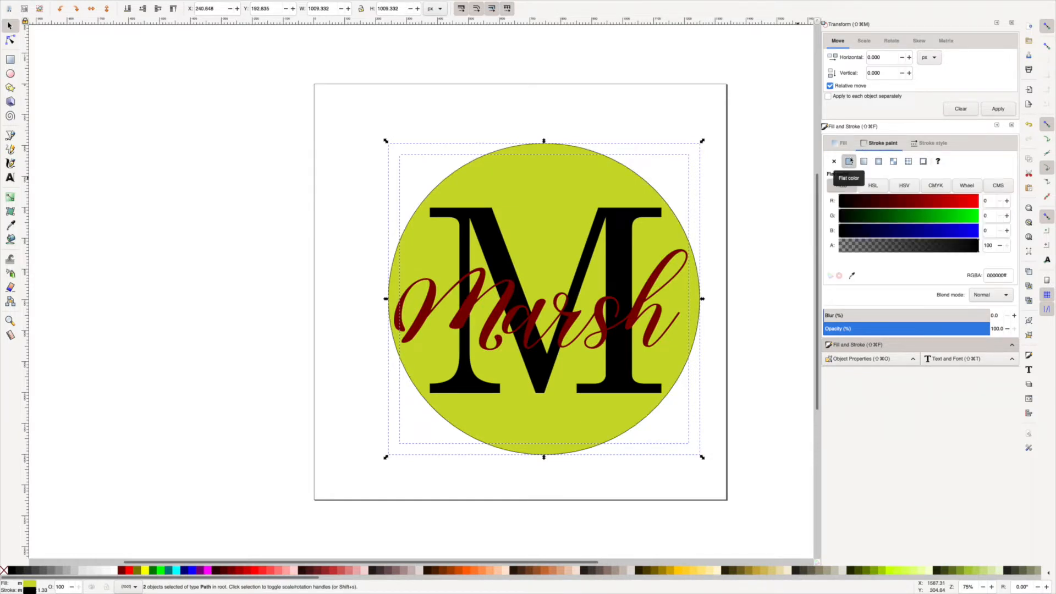
left_click(961, 202)
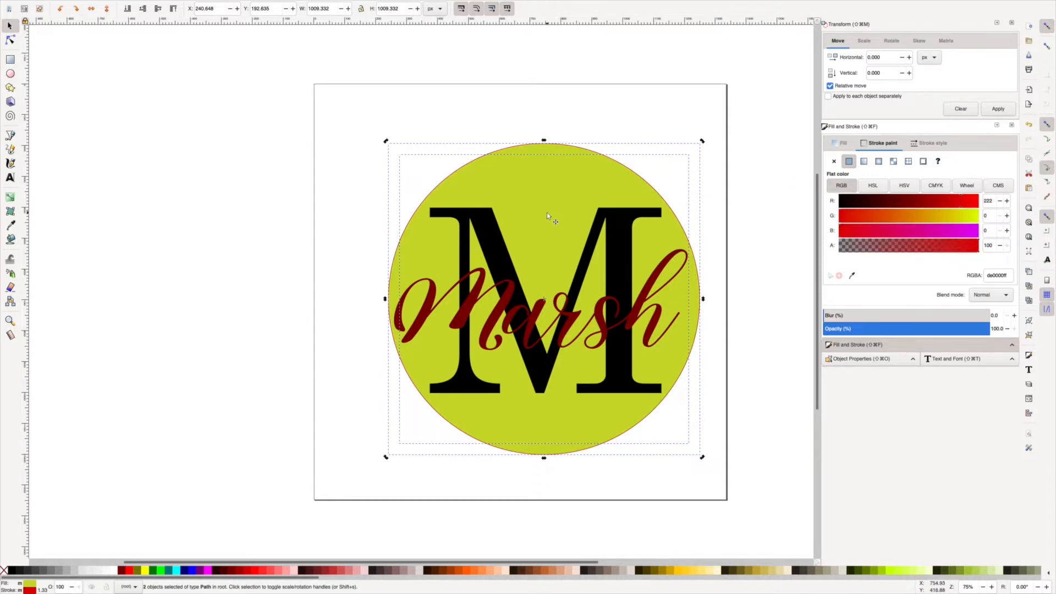
Step: Remove the fill from the outer circle and from the inner circle
key("Tab")
left_click(565, 179)
left_click(839, 143)
left_click(834, 161)
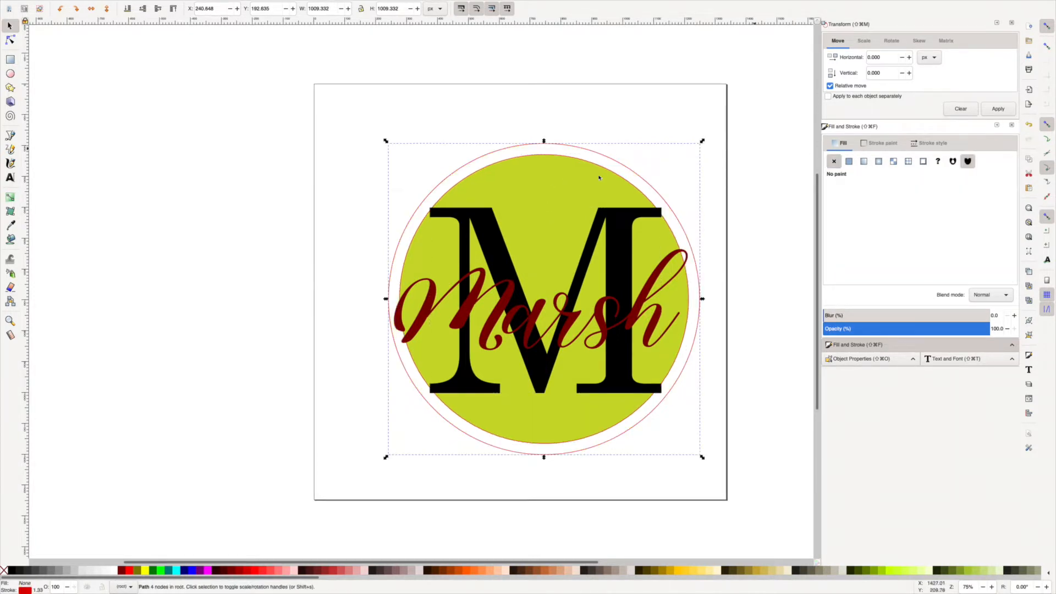
left_click(524, 192)
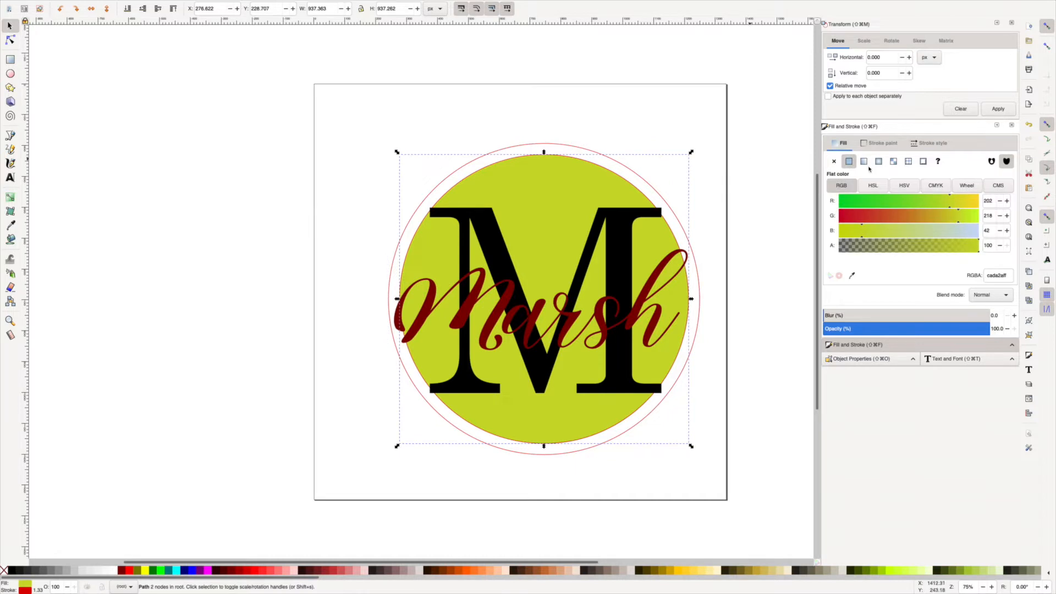
left_click(834, 161)
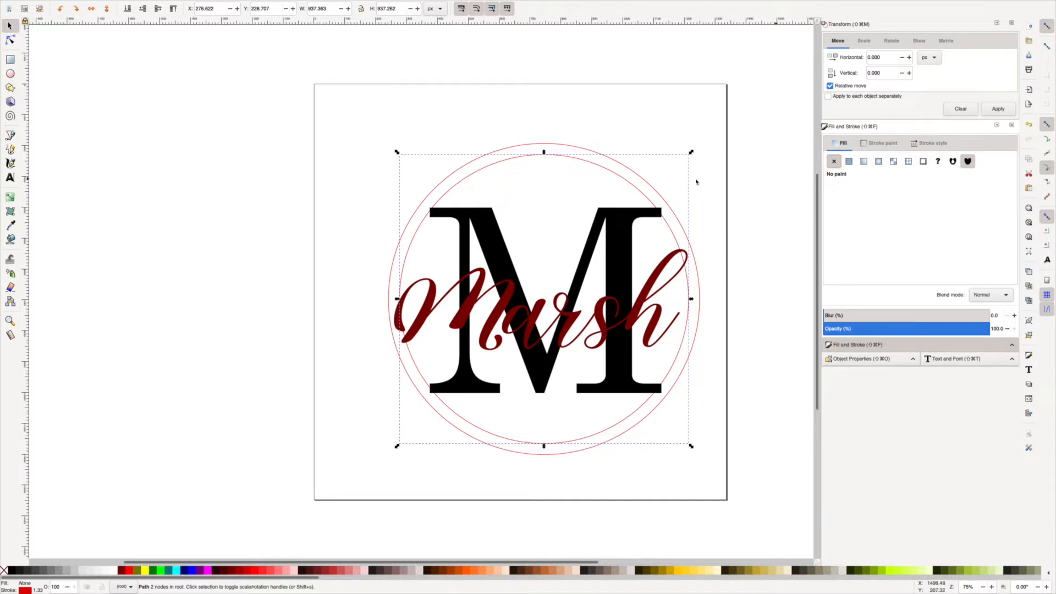
Step: Remove the fill from the large letter M and the script name and give both a flat red stroke, de0000ff
left_click(630, 251)
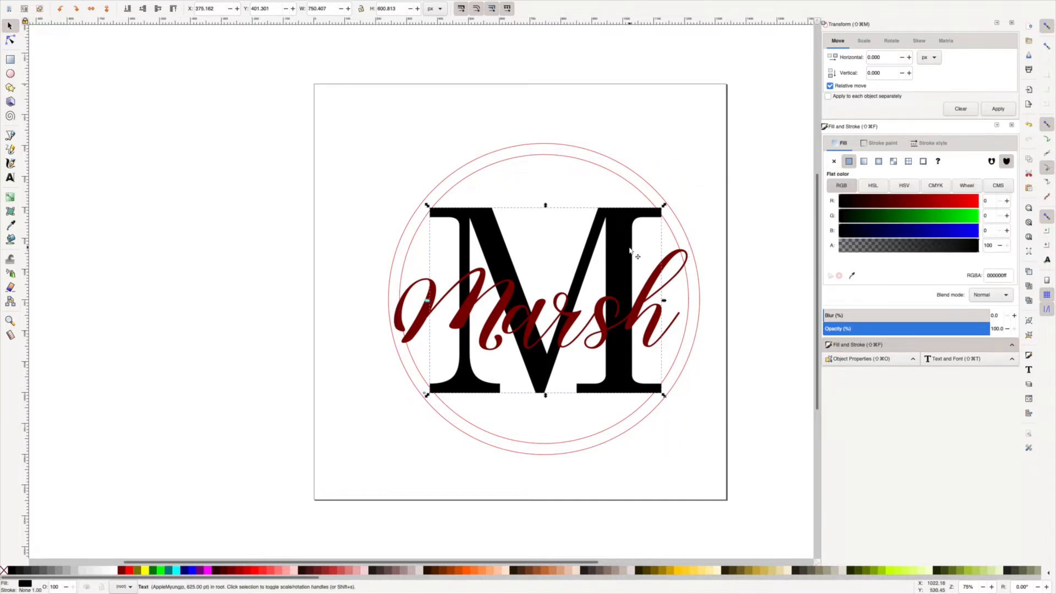
left_click(645, 297, "shift")
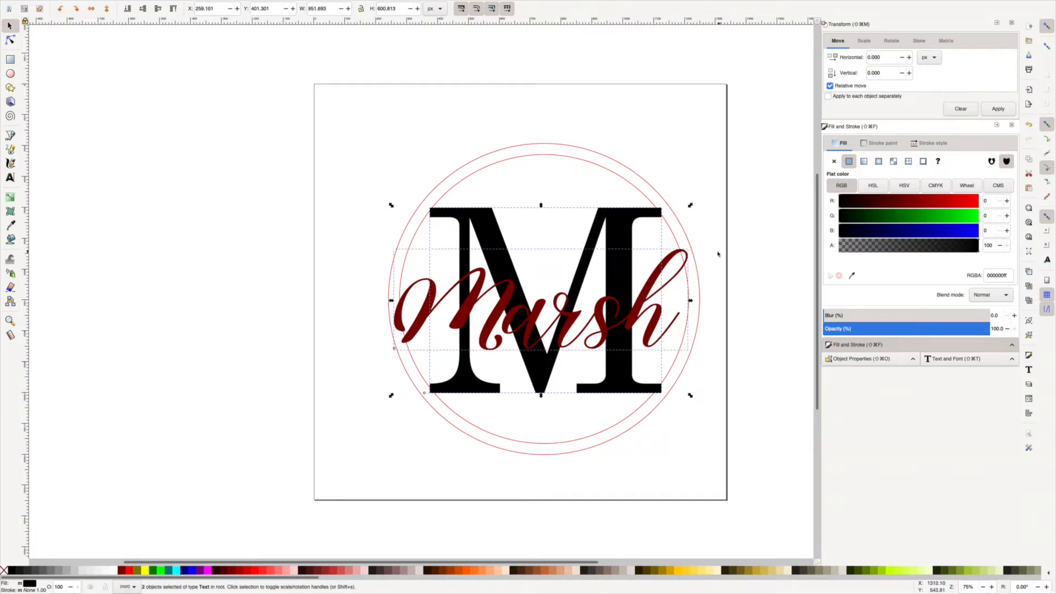
left_click(834, 162)
left_click(871, 144)
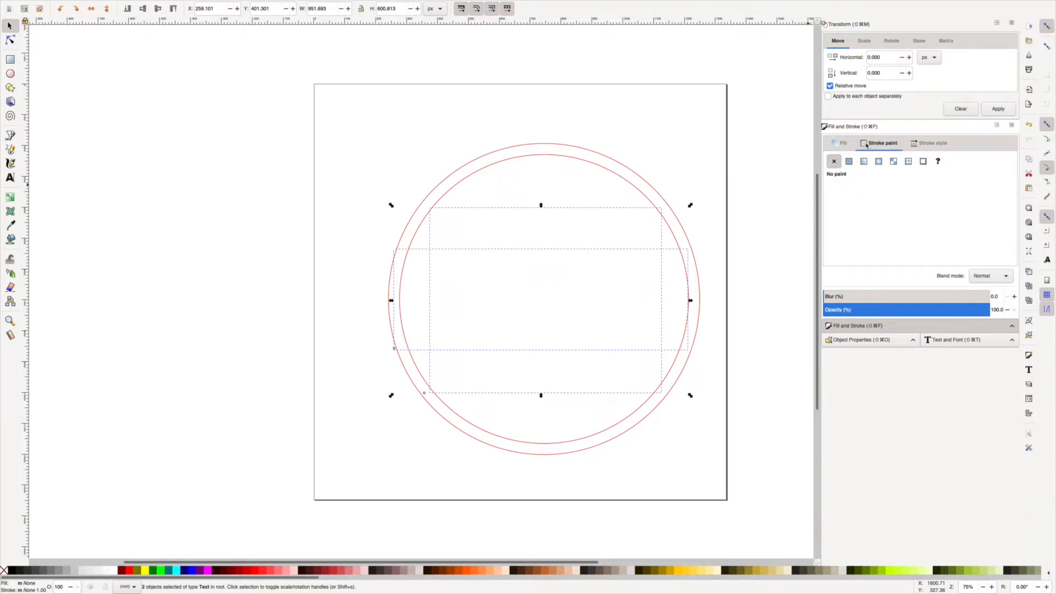
left_click(850, 161)
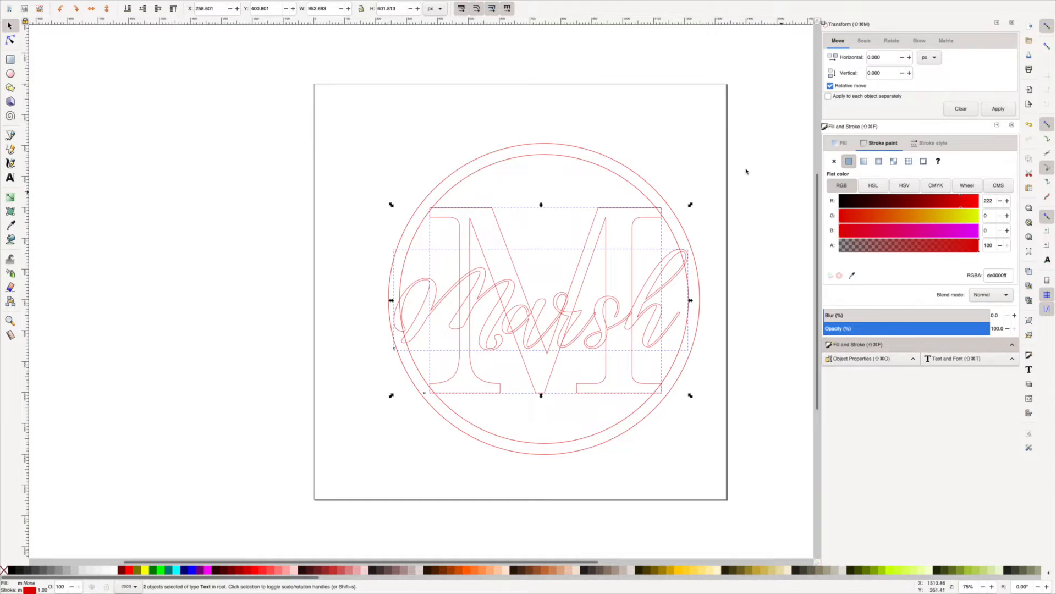
left_click(408, 132)
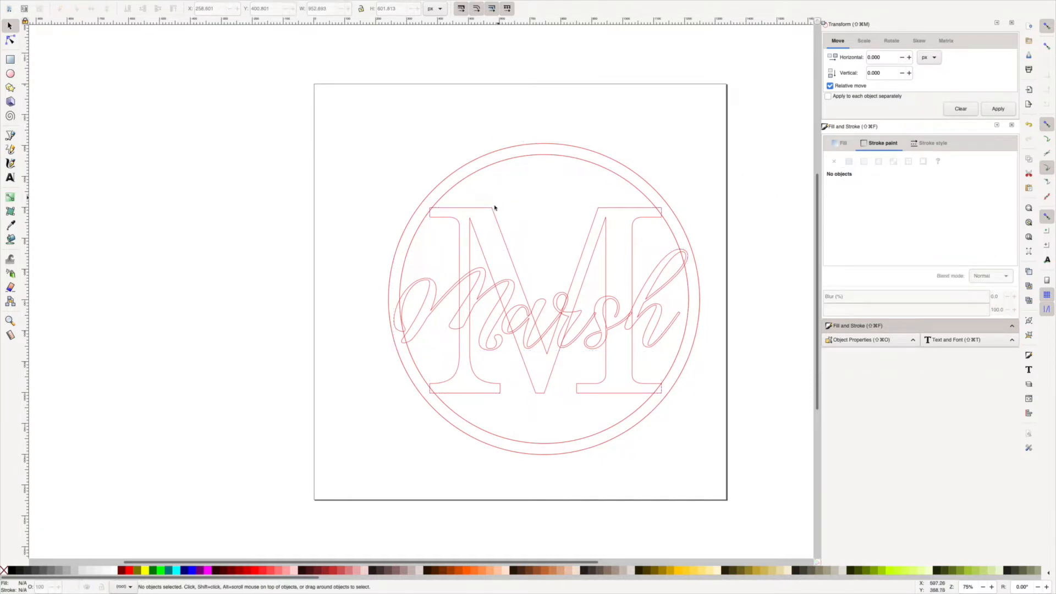
Step: Convert the large letter M from text to a path
left_click(542, 193)
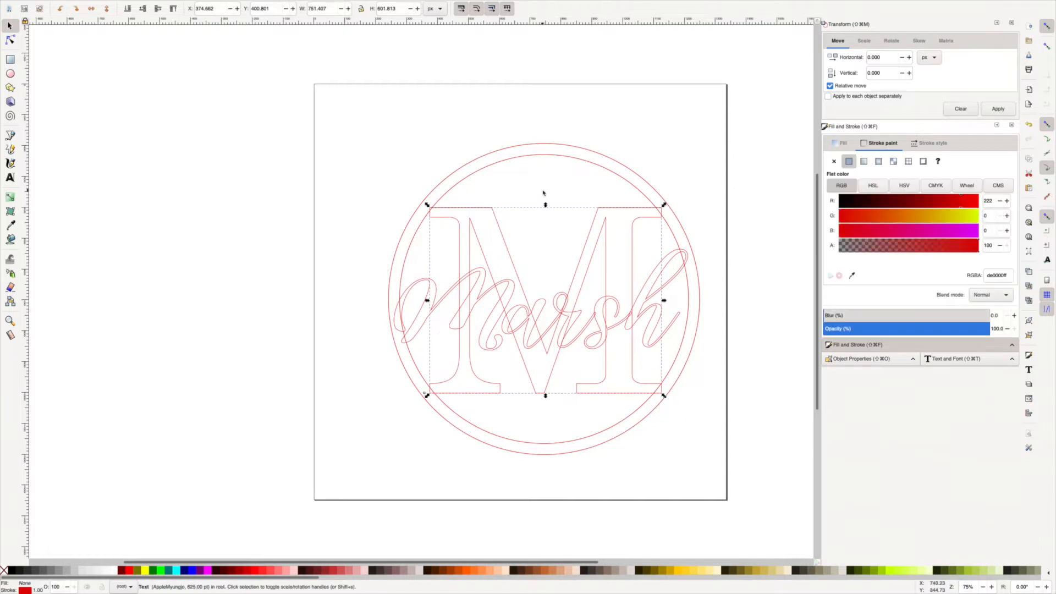
left_click(164, 5)
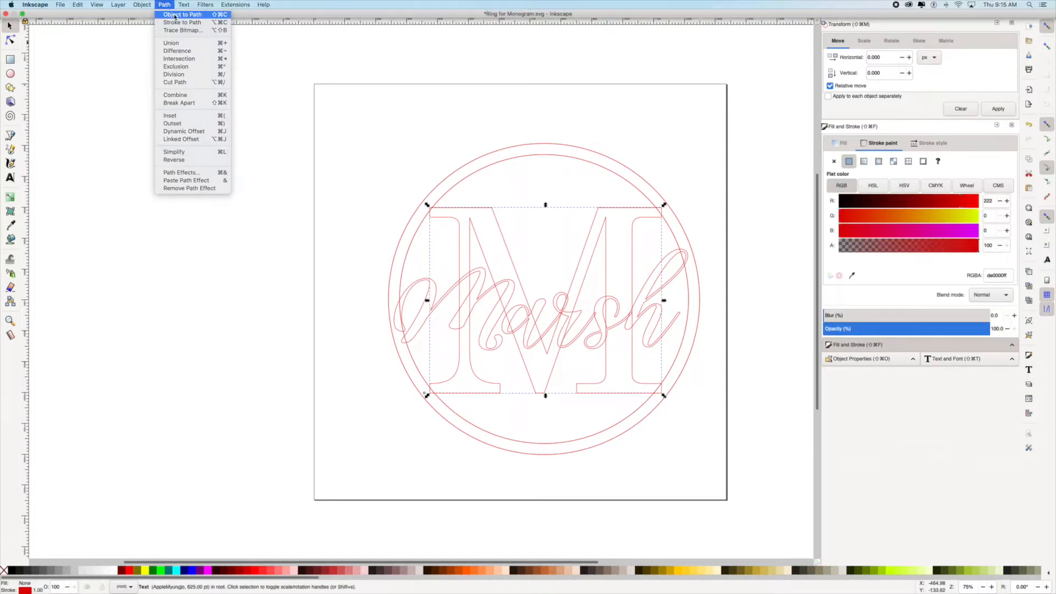
key("Escape")
key("ctrl+g")
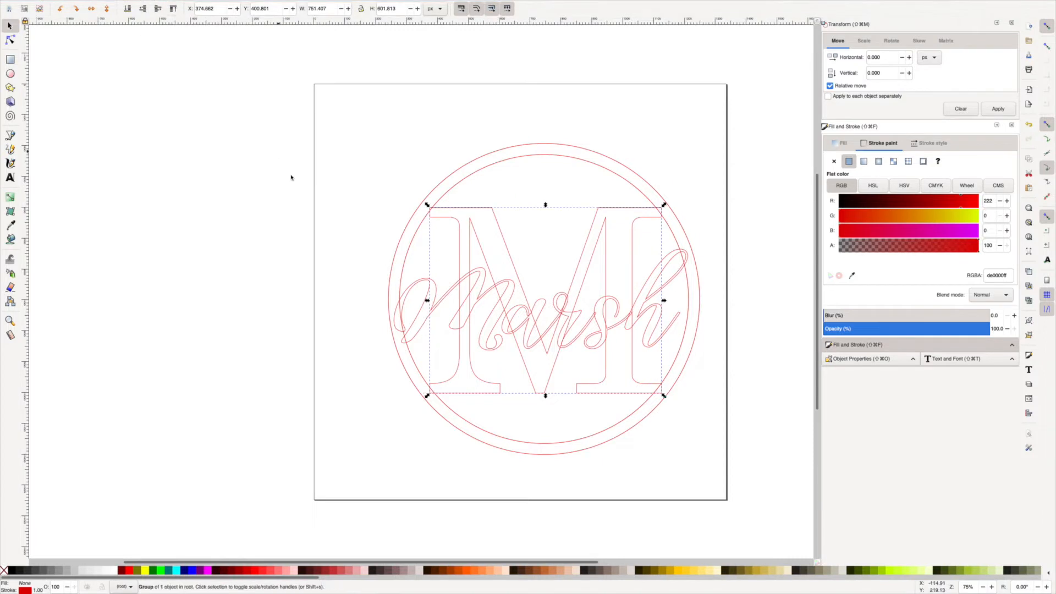
Step: Convert the script name from text to paths and clear the selection
left_click(419, 286)
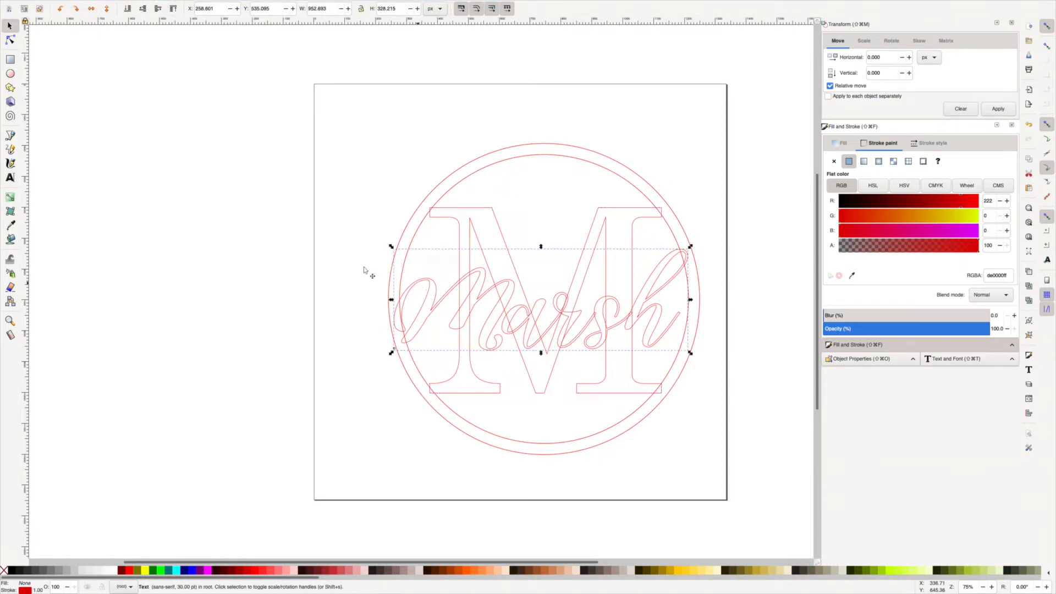
mouse_move(179, 2)
left_click(144, 5)
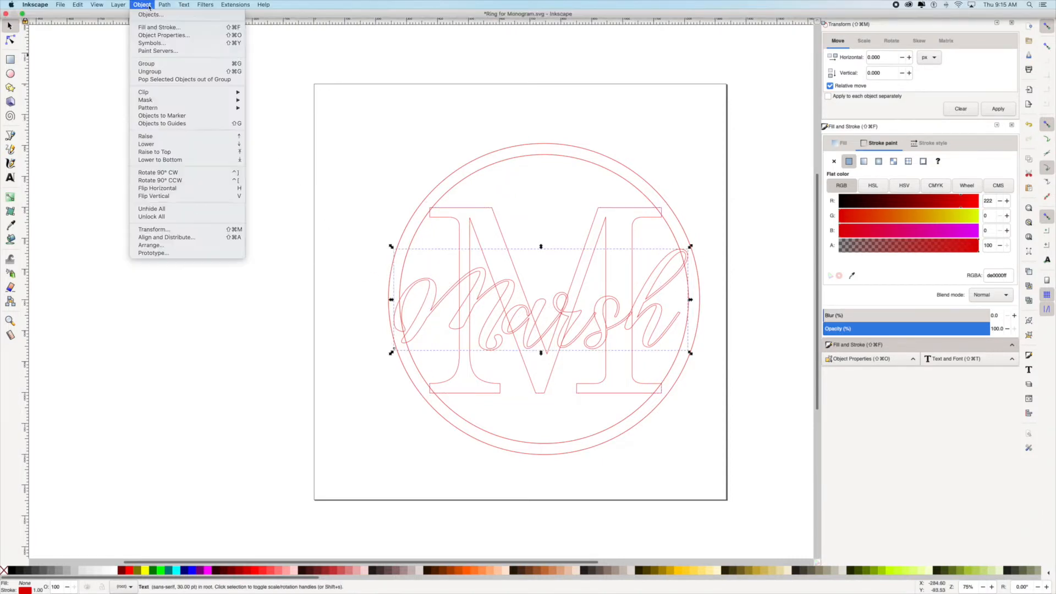
left_click(168, 15)
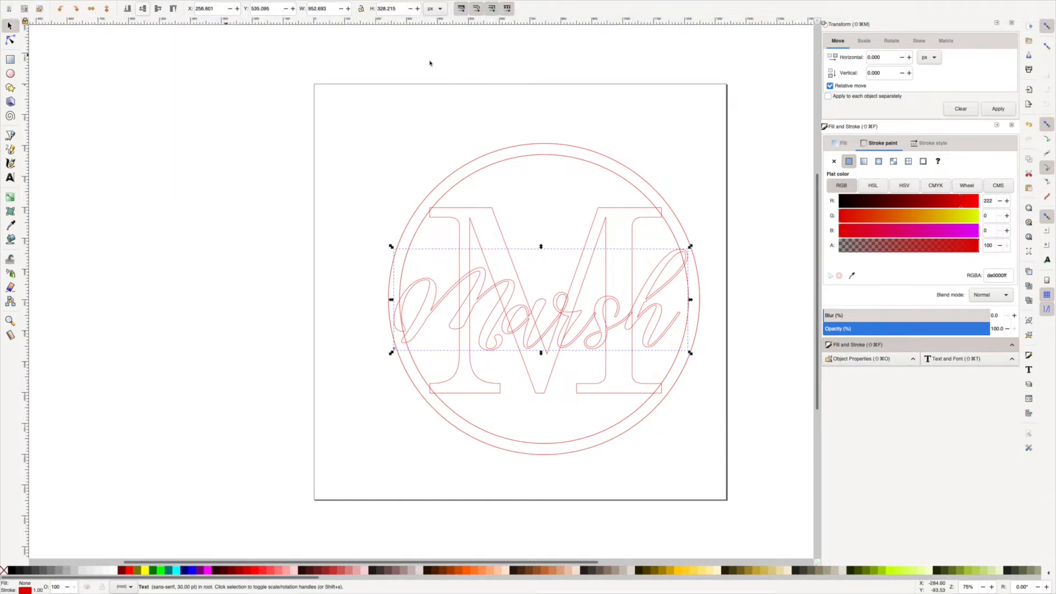
left_click(697, 141)
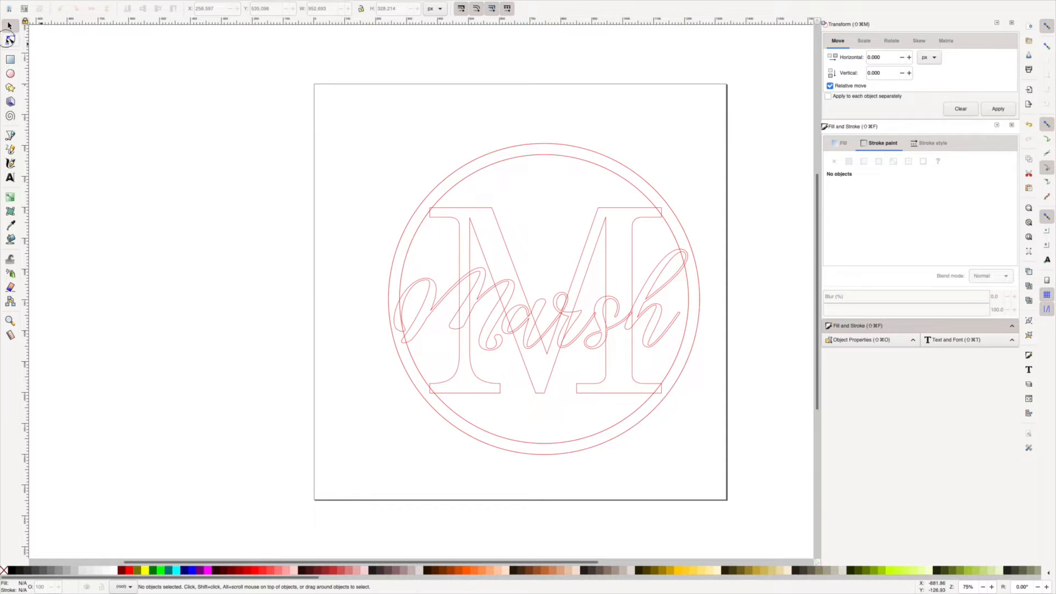
Step: Use the Node tool to show the nodes of the large M and the script name's first letter
left_click(10, 40)
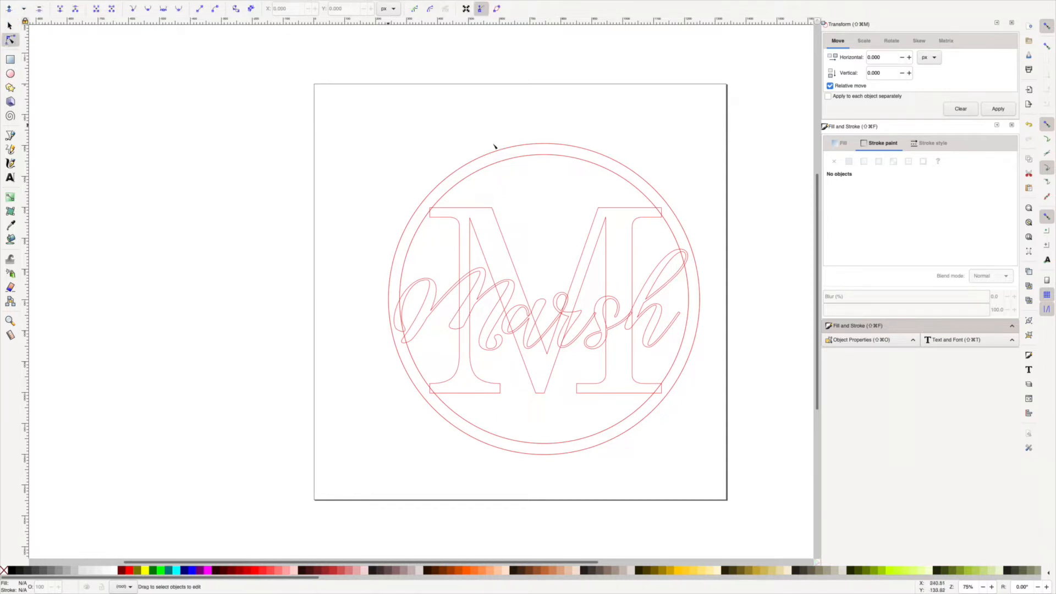
left_click(506, 242)
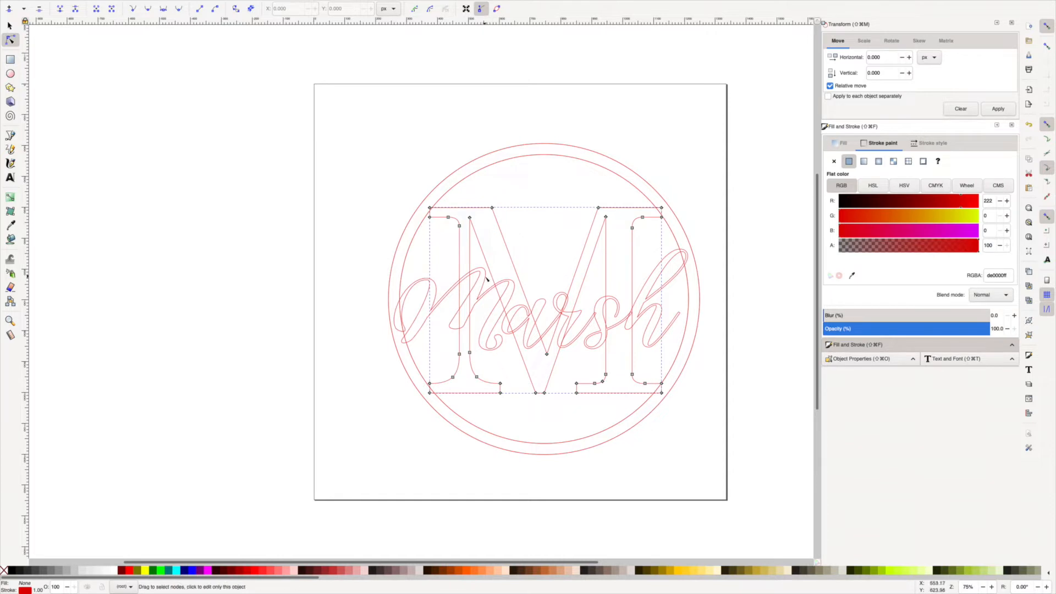
left_click(486, 278, "shift")
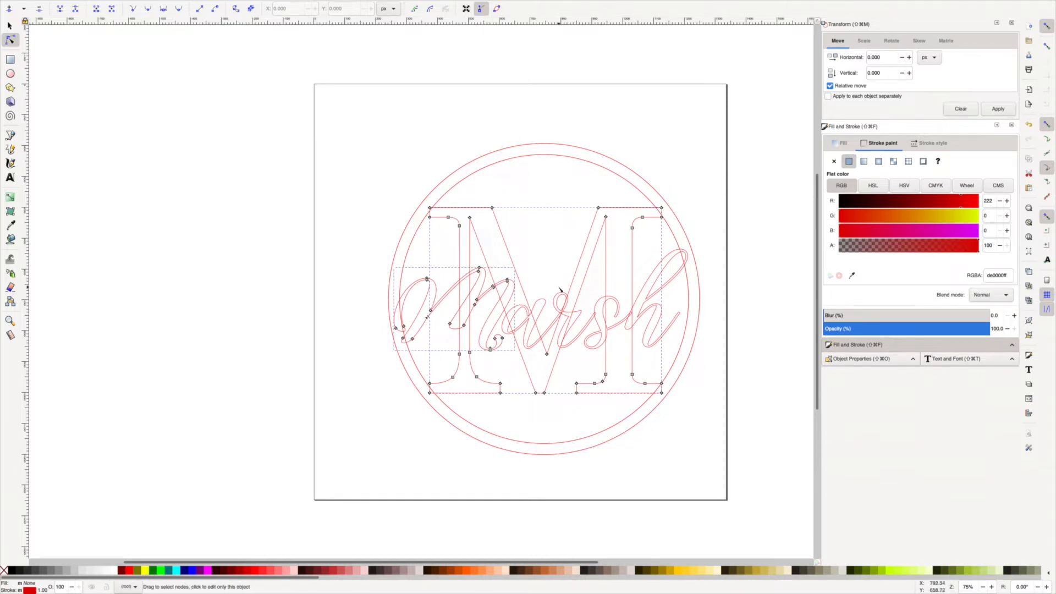
left_click(550, 265)
Step: Select the last four letters of the script name and merge them into one path with Union
left_click(542, 301)
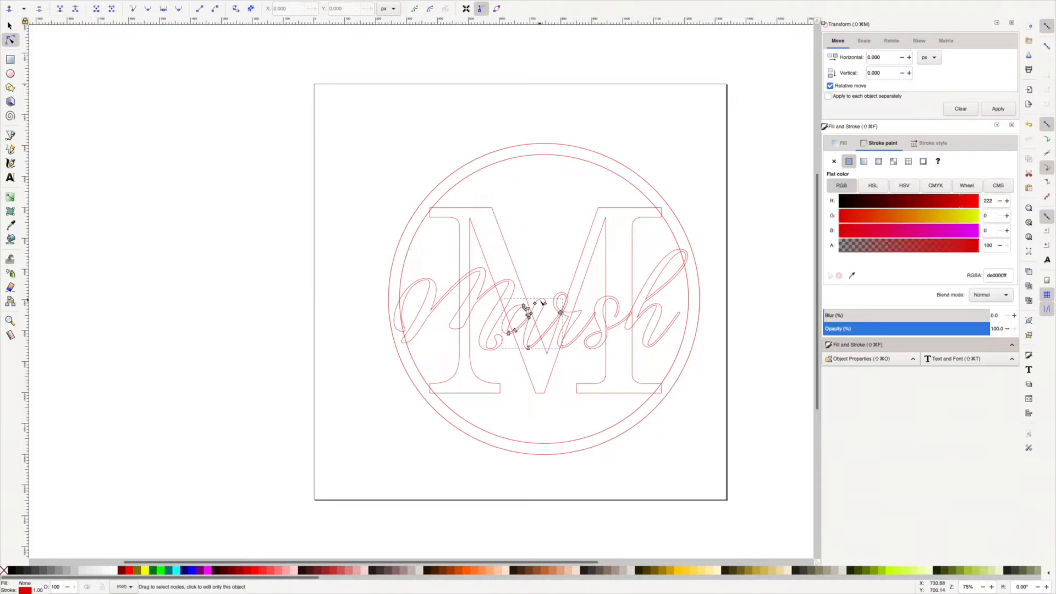
left_click(584, 315, "shift")
left_click(601, 303, "shift")
left_click(649, 284, "shift")
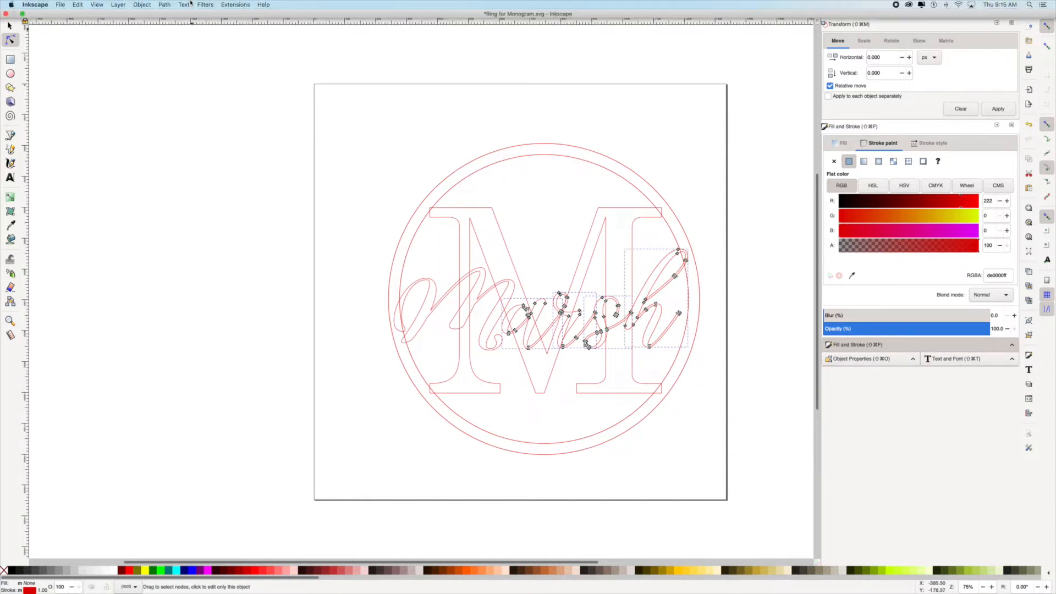
left_click(165, 5)
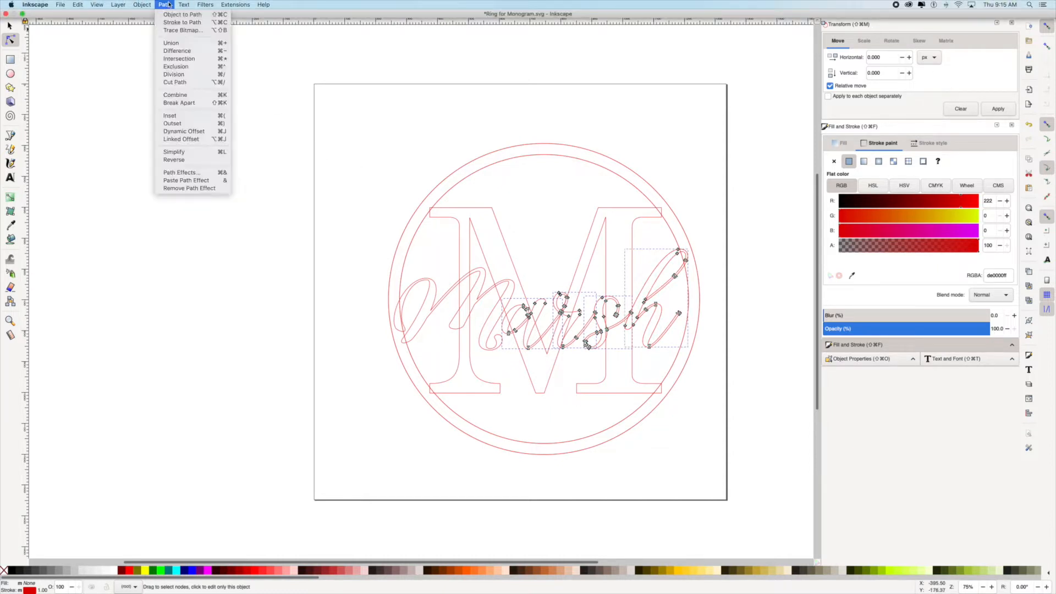
left_click(181, 43)
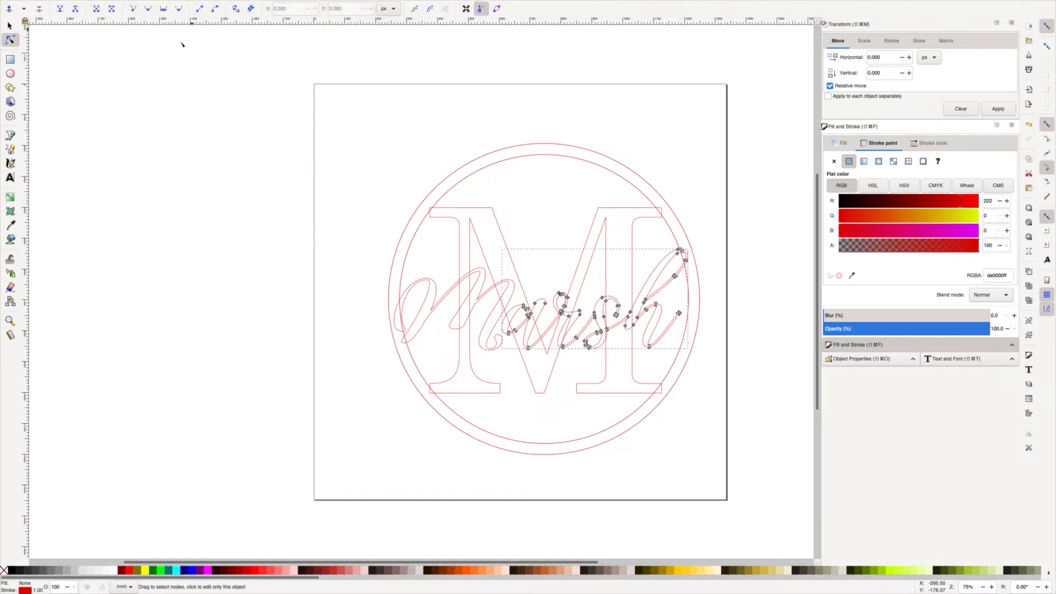
left_click(625, 135)
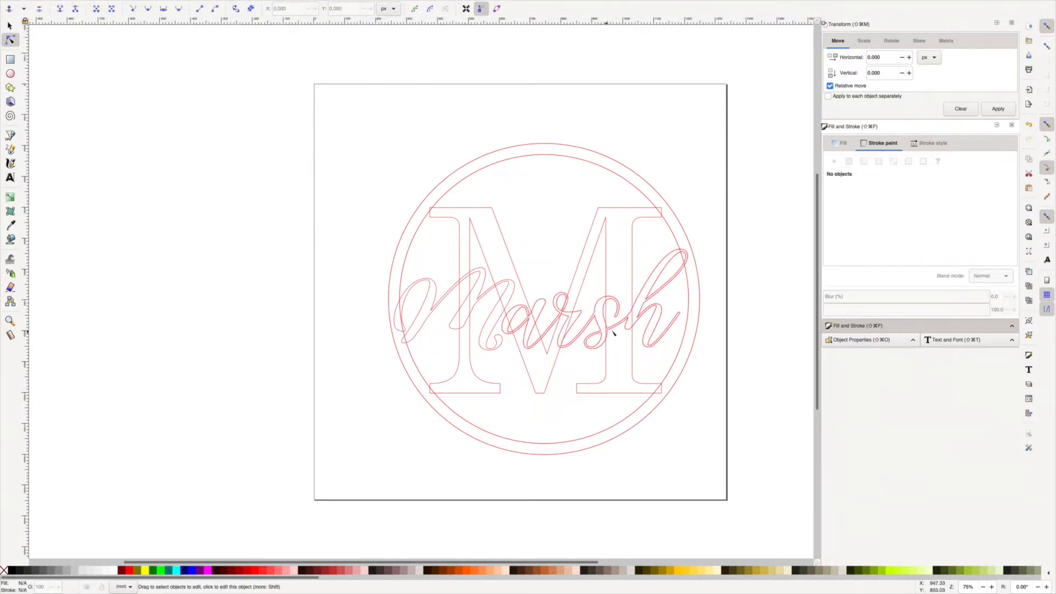
Step: Select the merged script letters, the script's first letter, the large M and the inner circle, and apply Exclusion to them
left_click(644, 292)
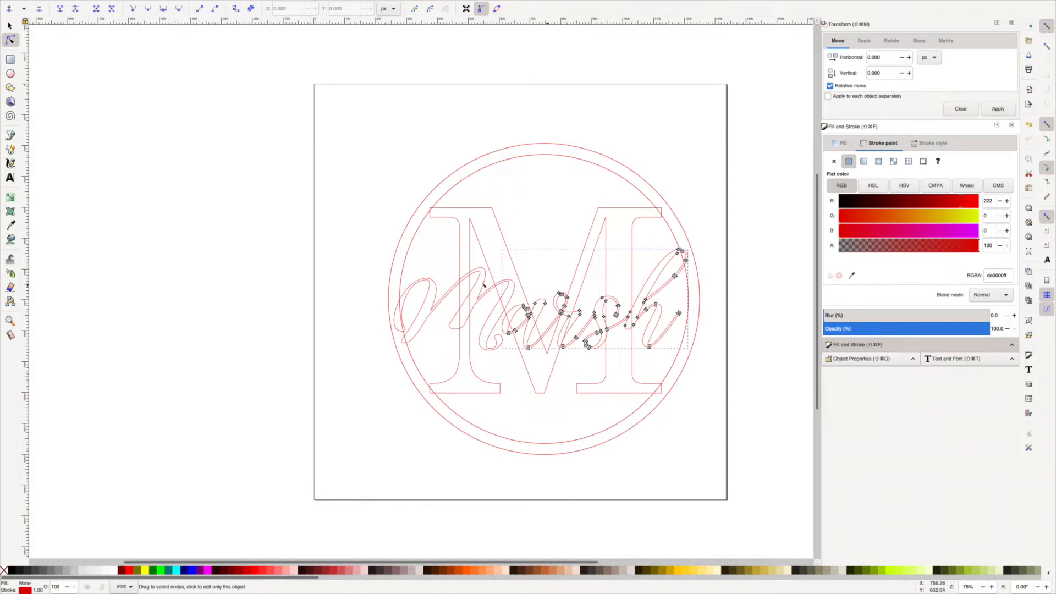
left_click(484, 285, "shift")
left_click(501, 234, "shift")
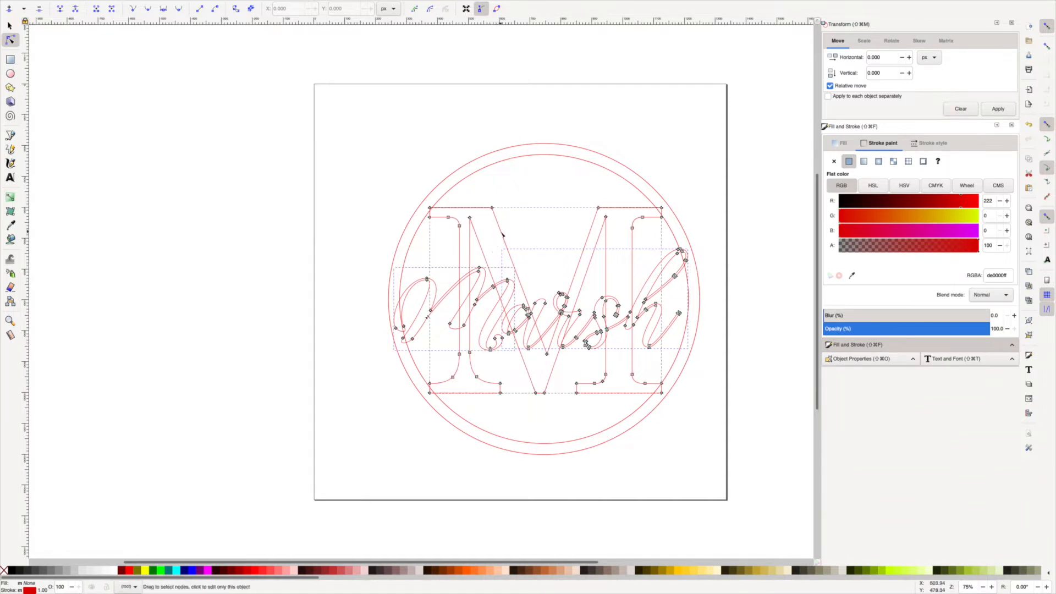
left_click(462, 183, "shift")
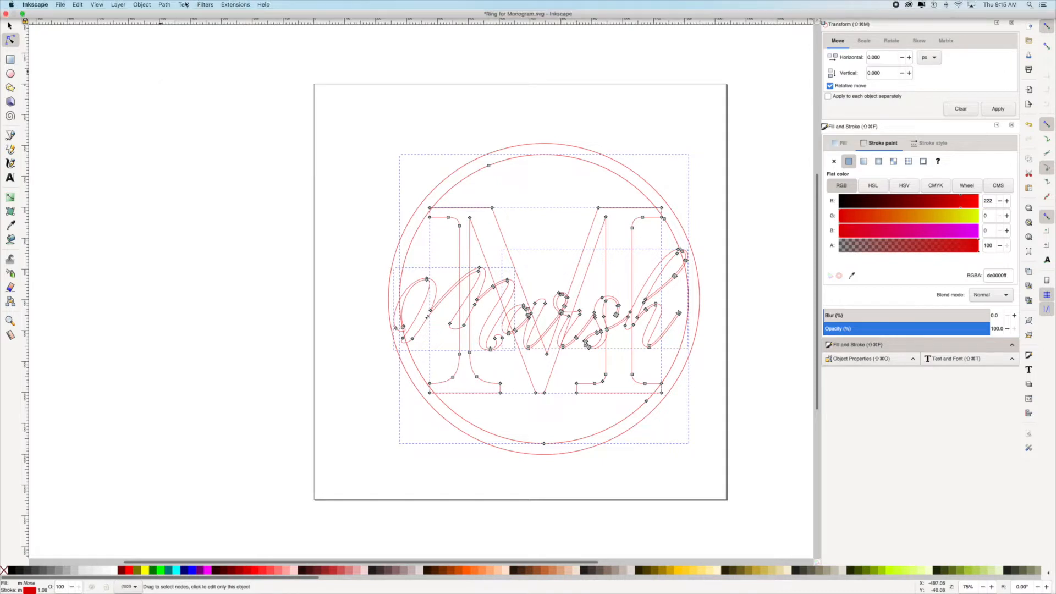
left_click(164, 4)
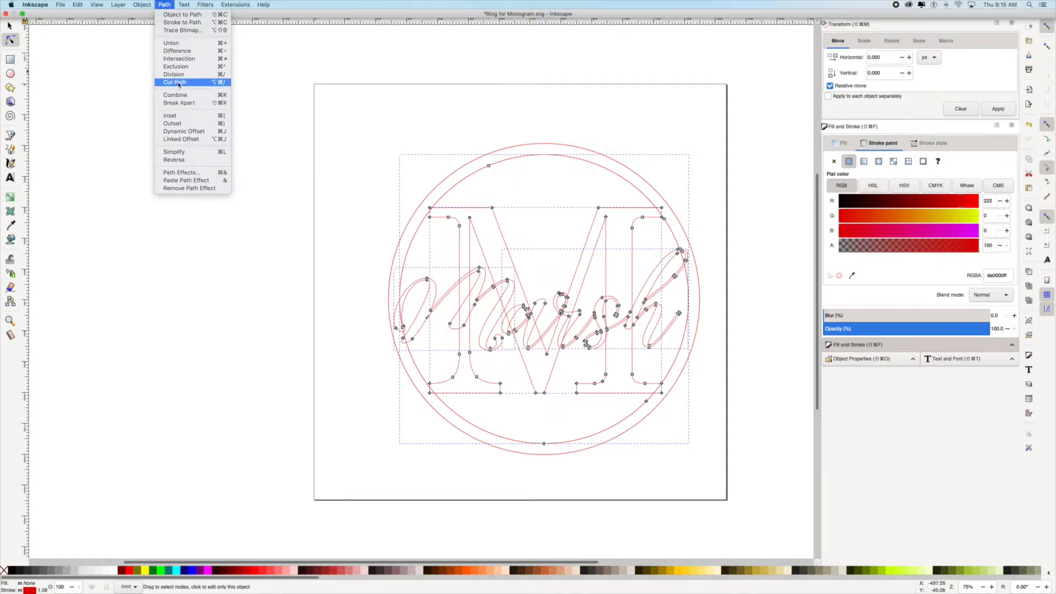
left_click(174, 67)
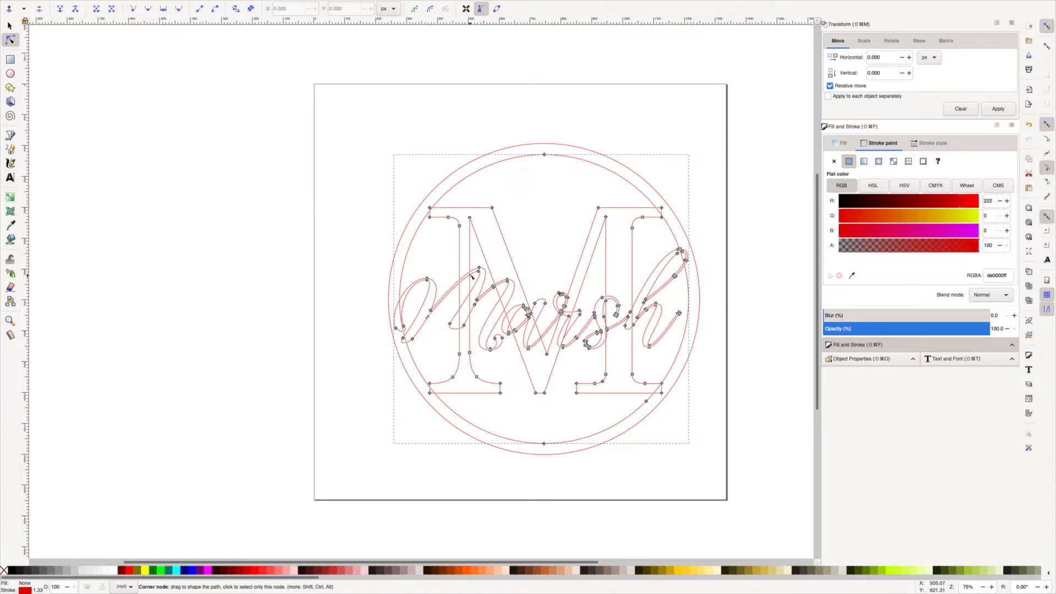
Step: Break the excluded path apart into separate pieces and clear the selection
mouse_move(134, 4)
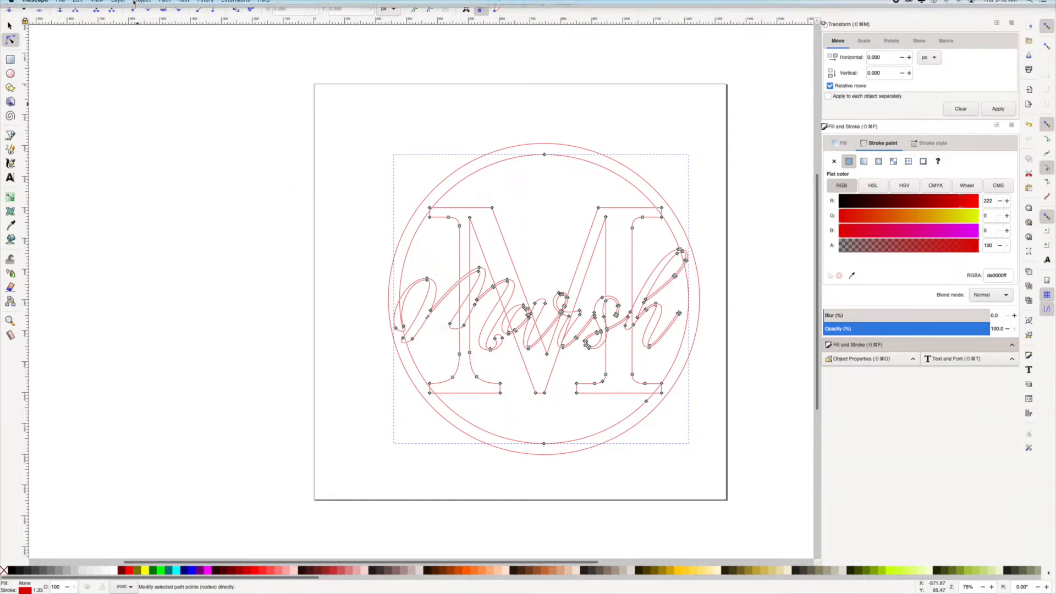
left_click(167, 4)
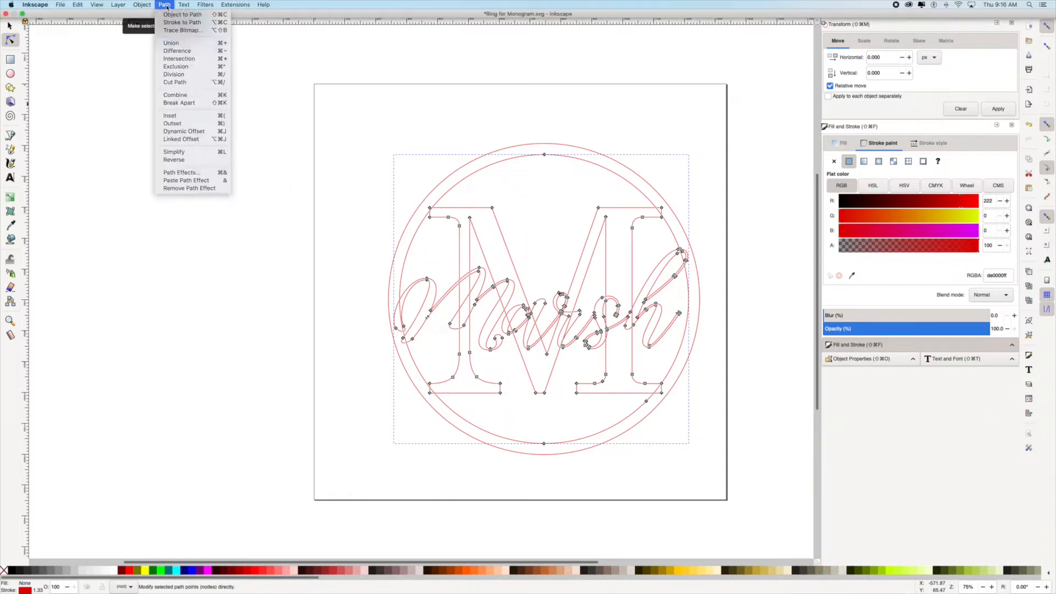
left_click(185, 103)
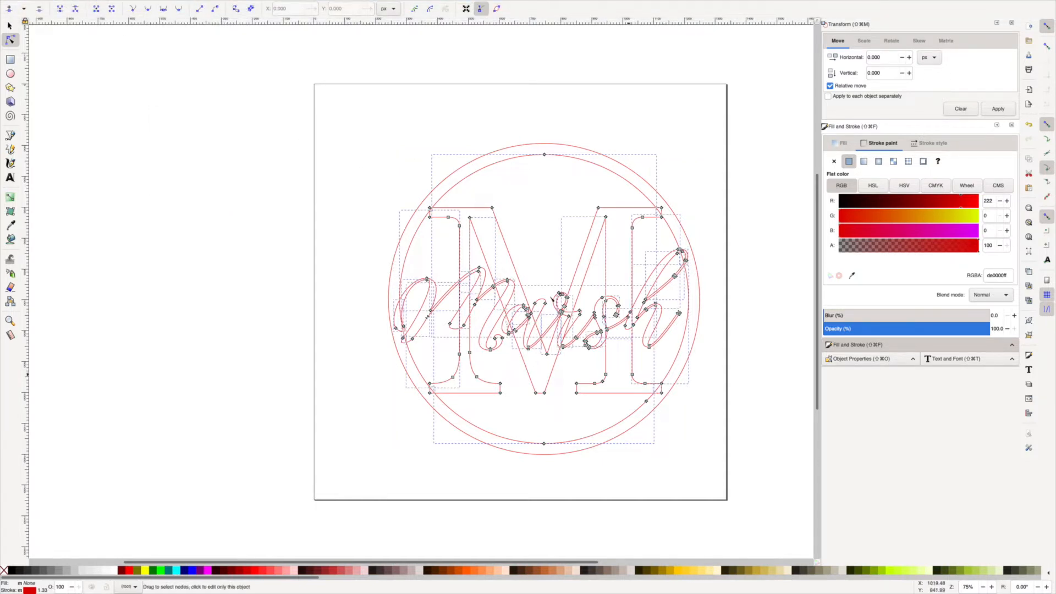
left_click(518, 200)
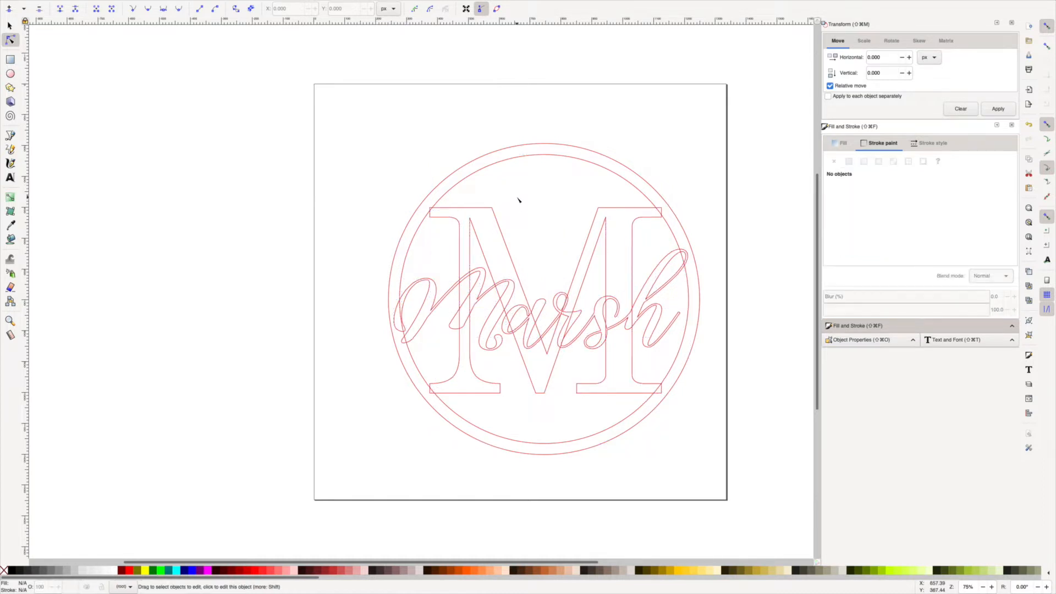
Step: Split the small corner piece of the large M's upper-left serif at its two ring crossings and break it apart into separate paths
scroll(436, 218, "up", 2)
scroll(436, 218, "up", 2)
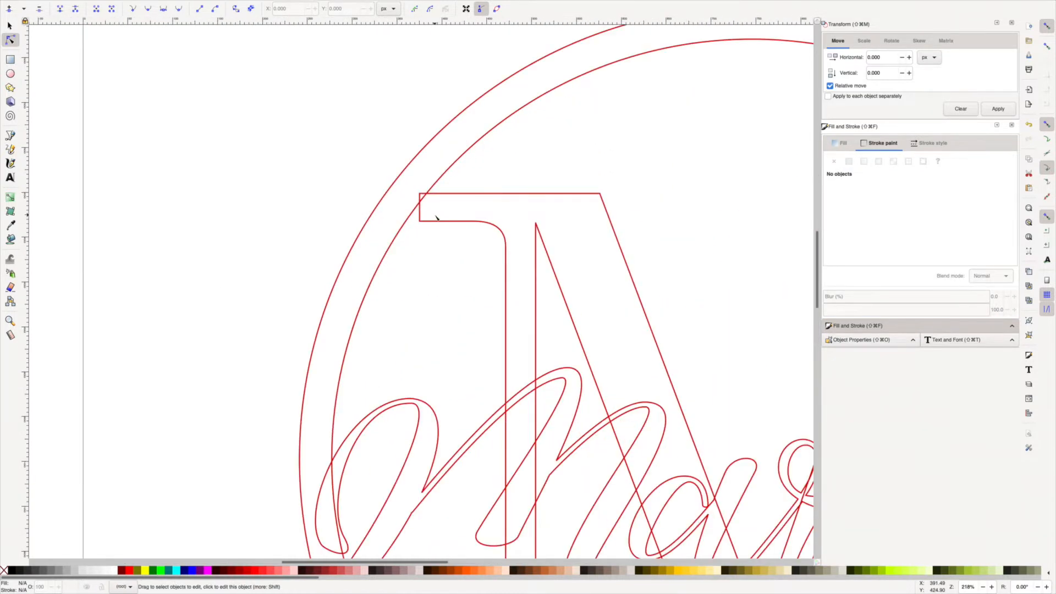
left_click(422, 196)
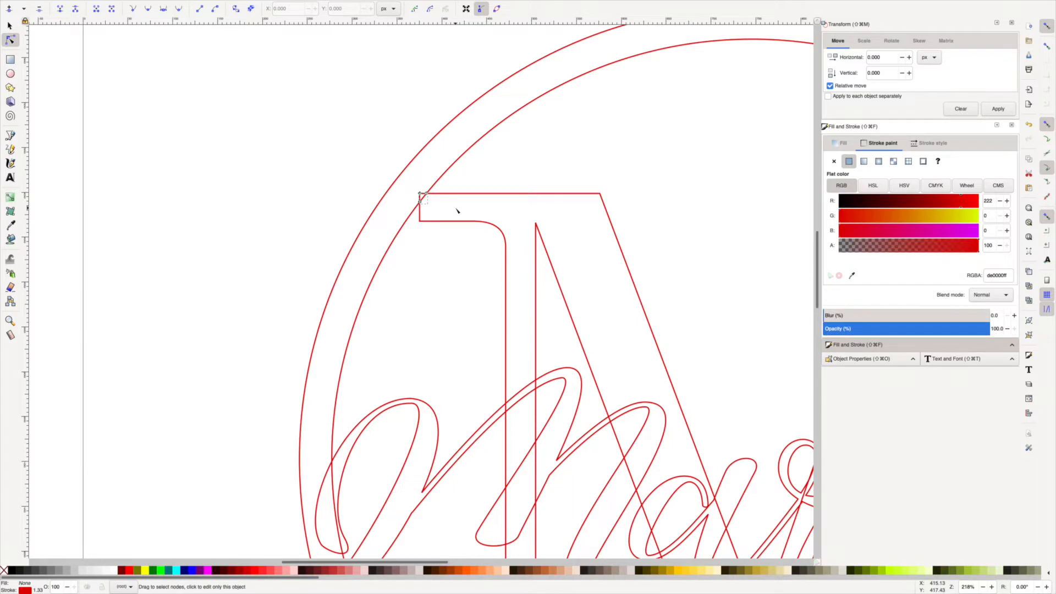
left_click(425, 195)
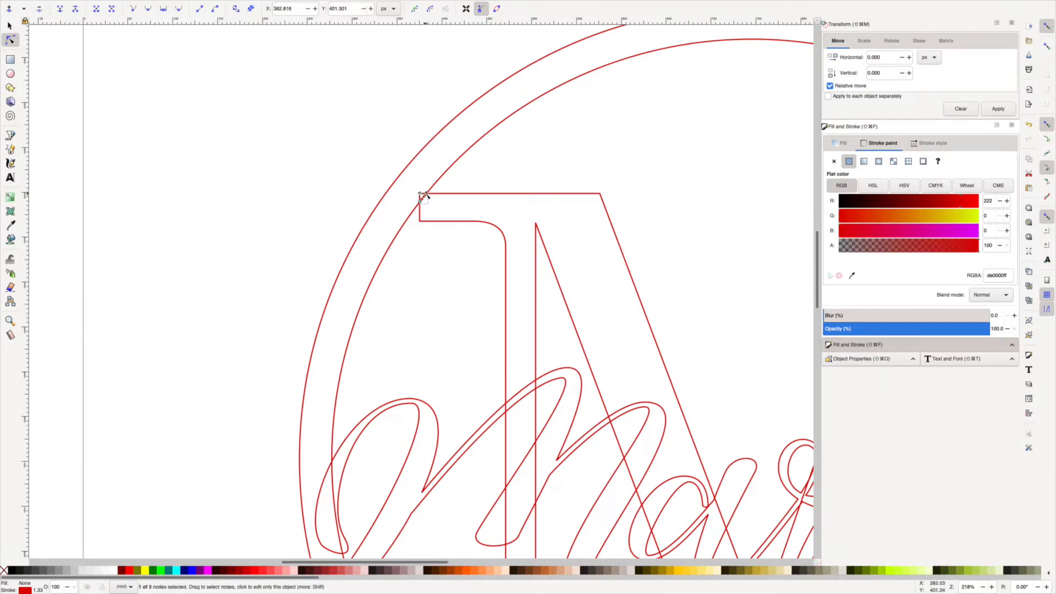
left_click(420, 203, "shift")
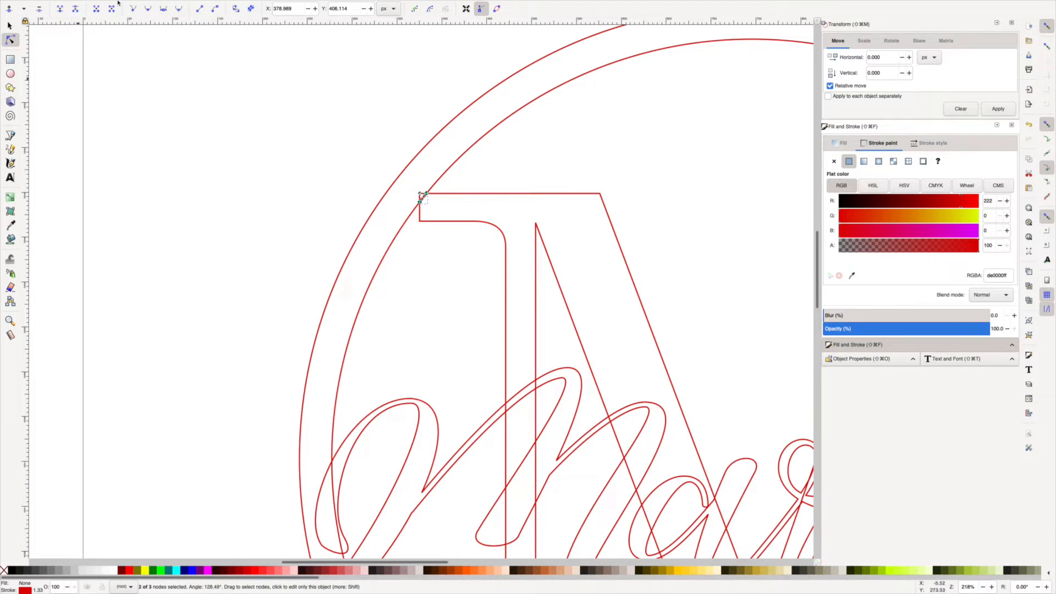
mouse_move(77, 6)
left_click(76, 9)
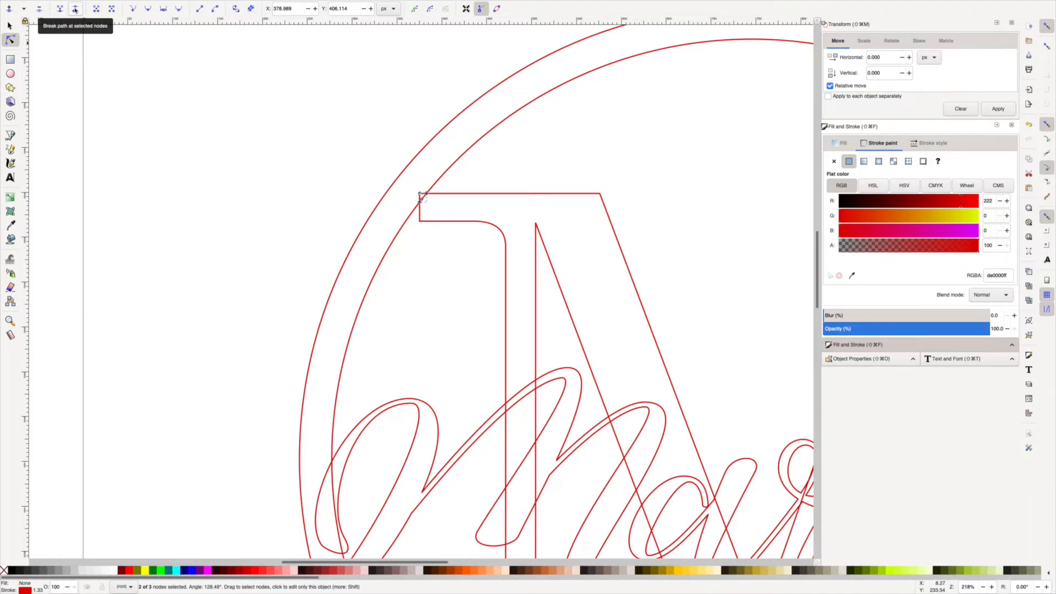
left_click(166, 5)
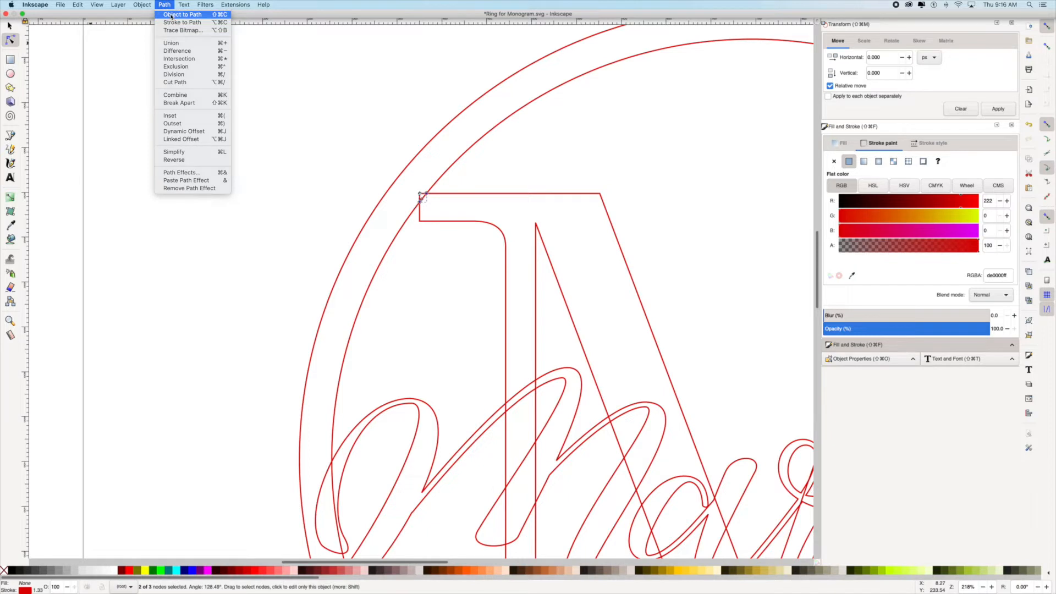
left_click(175, 115)
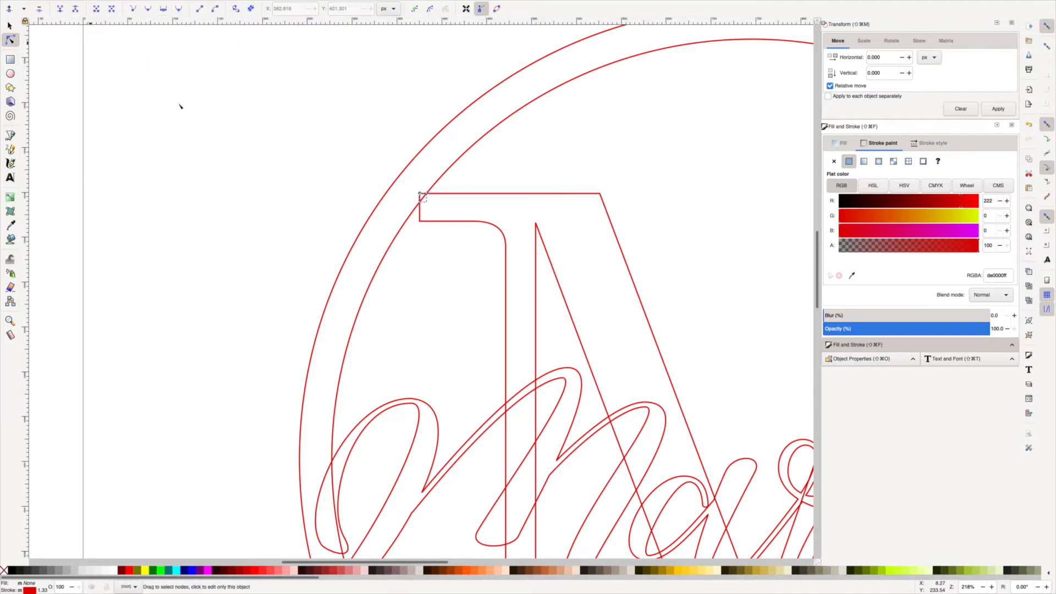
left_click(502, 168)
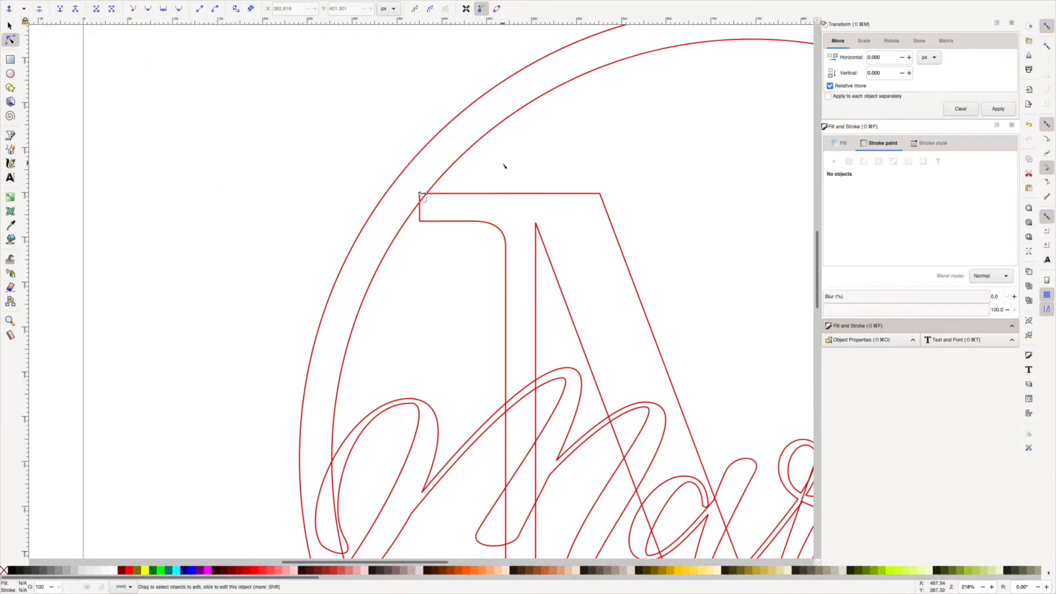
Step: Delete the short inner-ring segment that cuts across the corner of the large M's upper-left serif
left_click(448, 174)
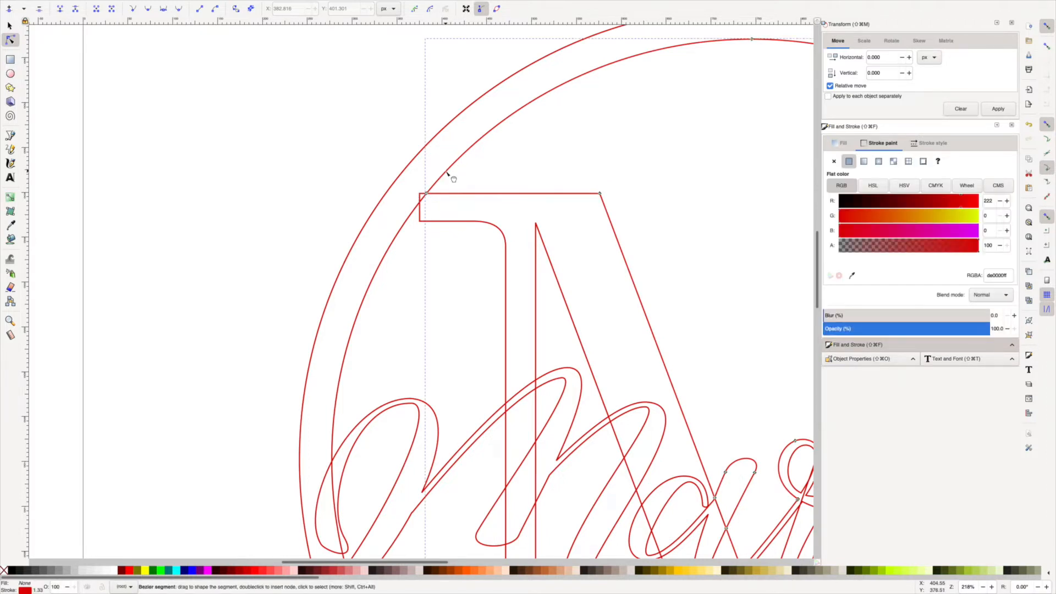
left_click(421, 203)
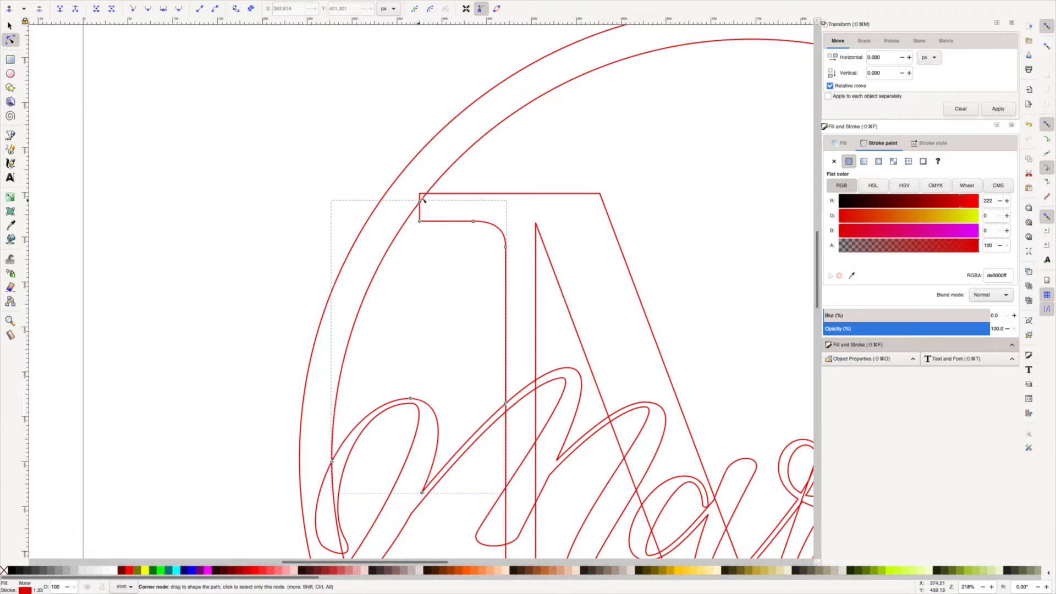
key("Escape")
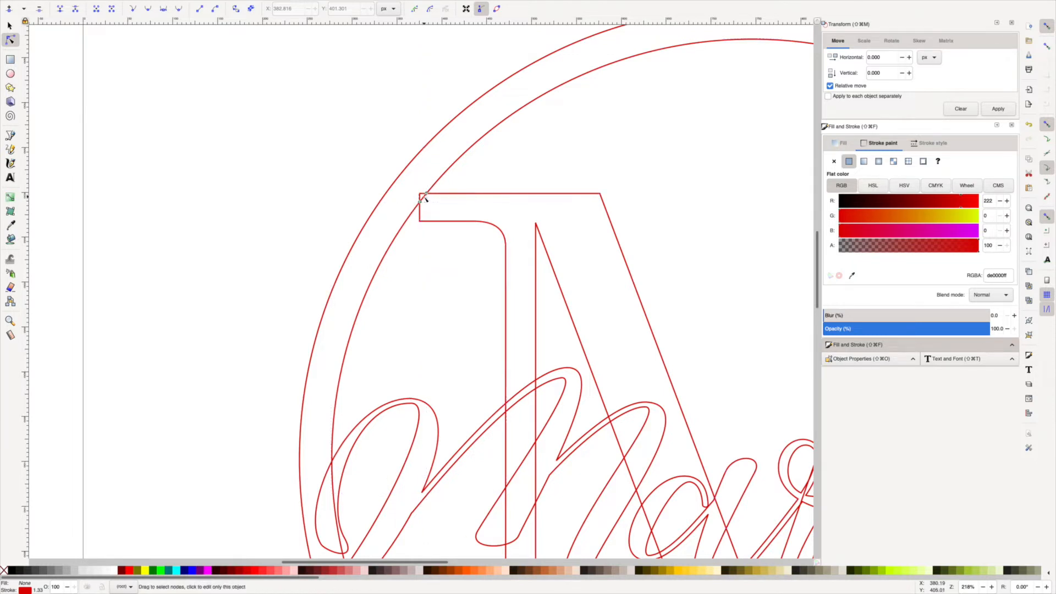
right_click(423, 199)
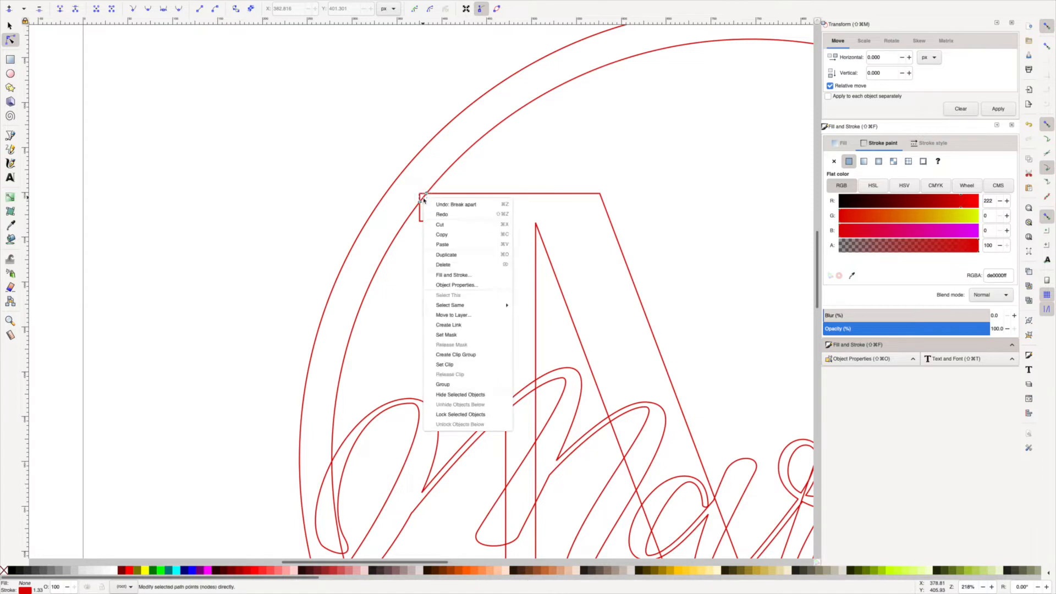
left_click(444, 265)
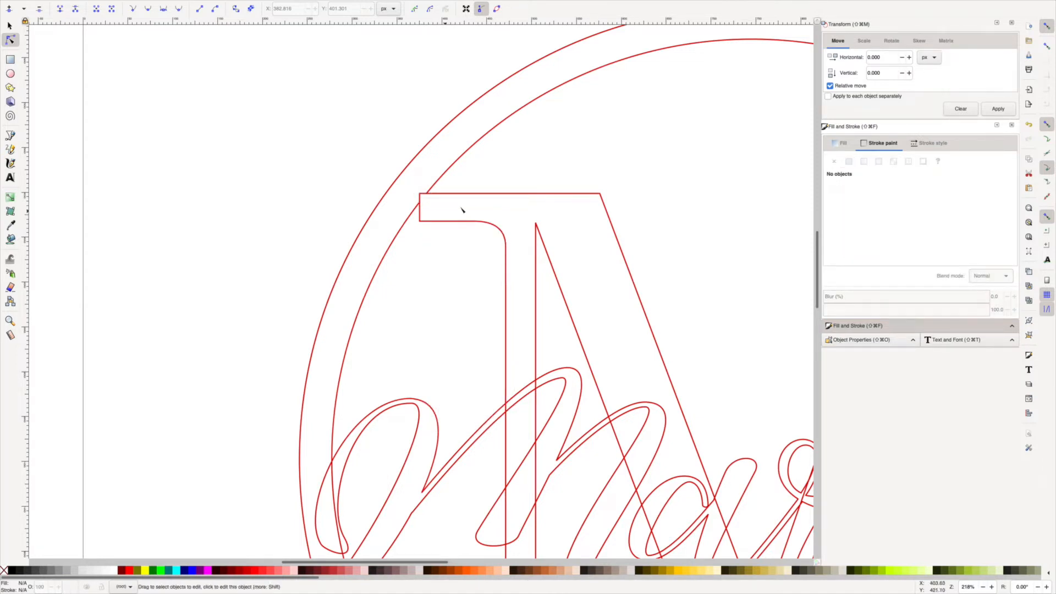
Step: Set the stroke of the remaining upper-left serif corner segment to black and deselect it
left_click(436, 190)
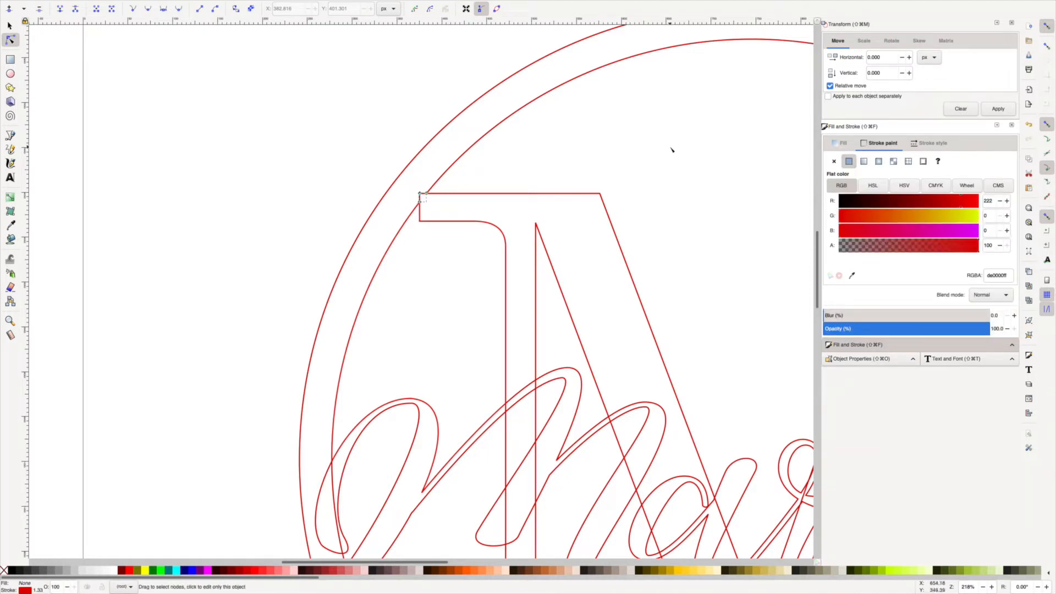
left_click(840, 202)
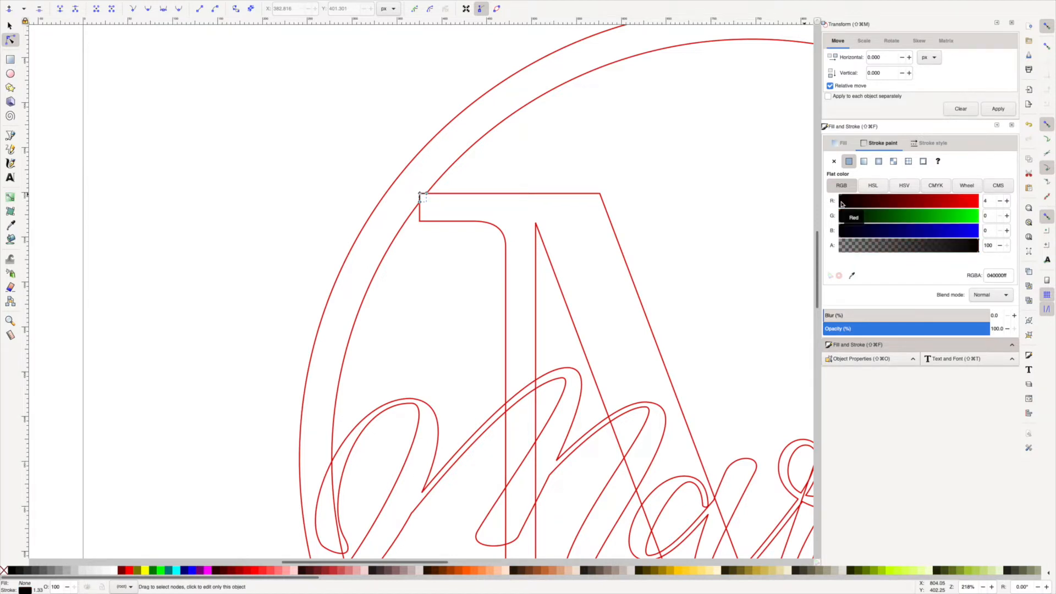
left_click(999, 201)
left_click(999, 201)
left_click(999, 202)
left_click(599, 162)
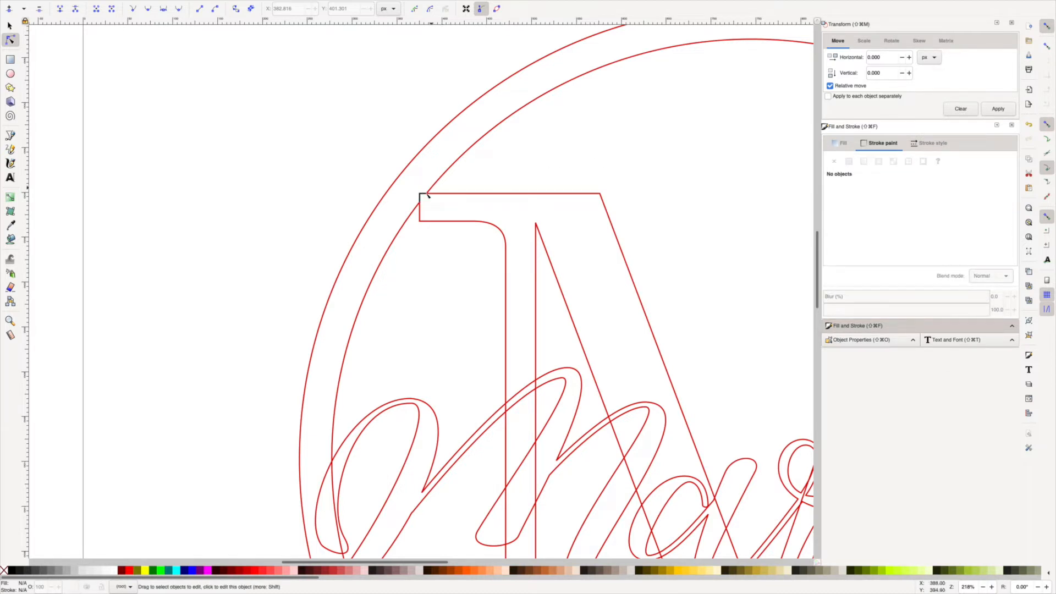
Step: Split the script first letter's outer loop piece at its two inner-ring crossings and break it apart into separate paths
scroll(430, 259, "down", 3)
scroll(430, 259, "down", 9)
scroll(430, 259, "up", 2)
scroll(430, 259, "left", 3)
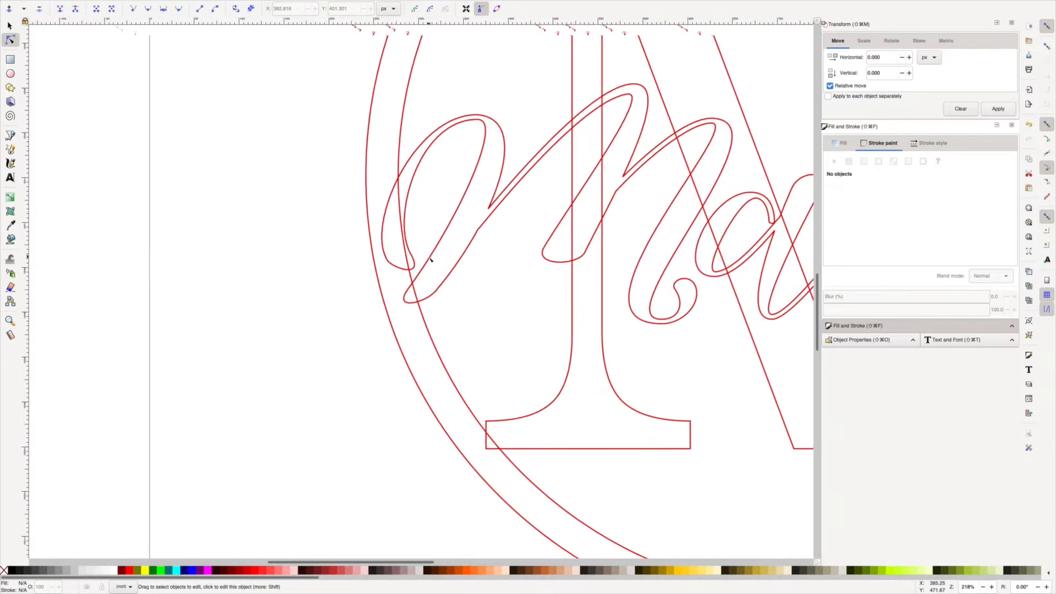
left_click(402, 210)
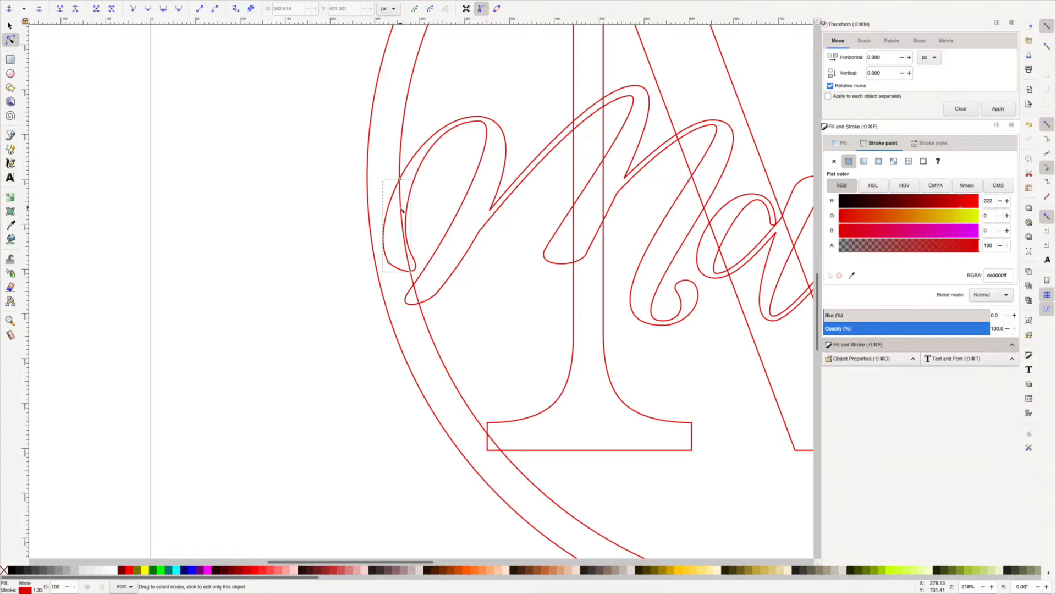
left_click(400, 180)
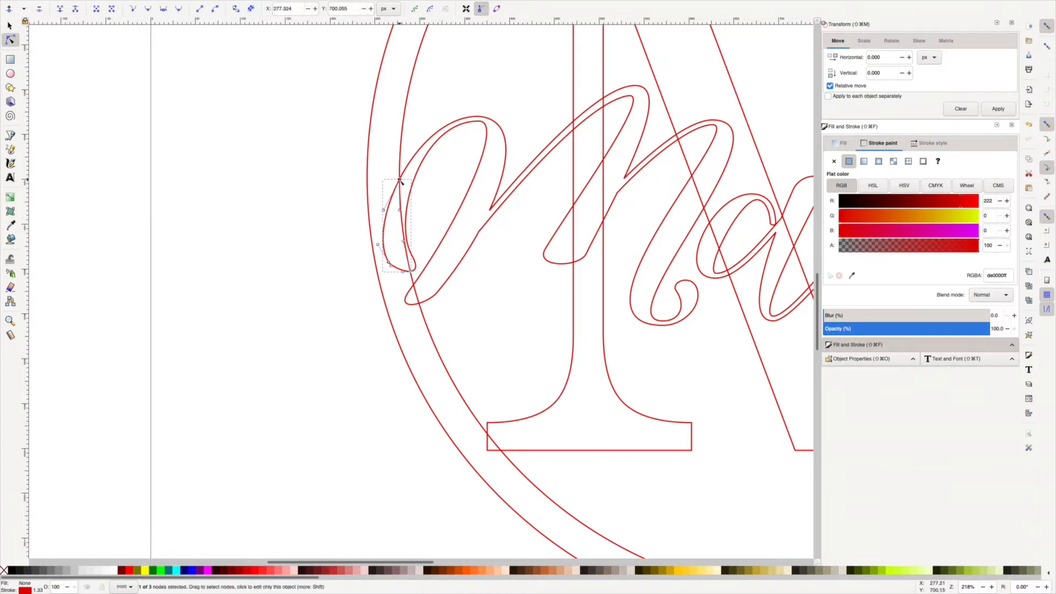
left_click(410, 271, "shift")
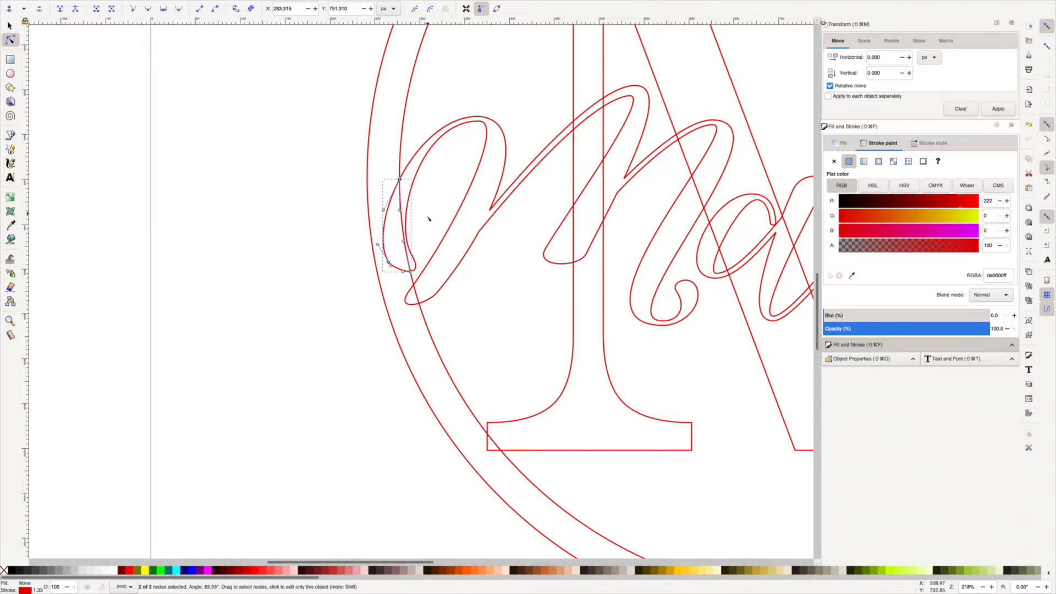
left_click(76, 11)
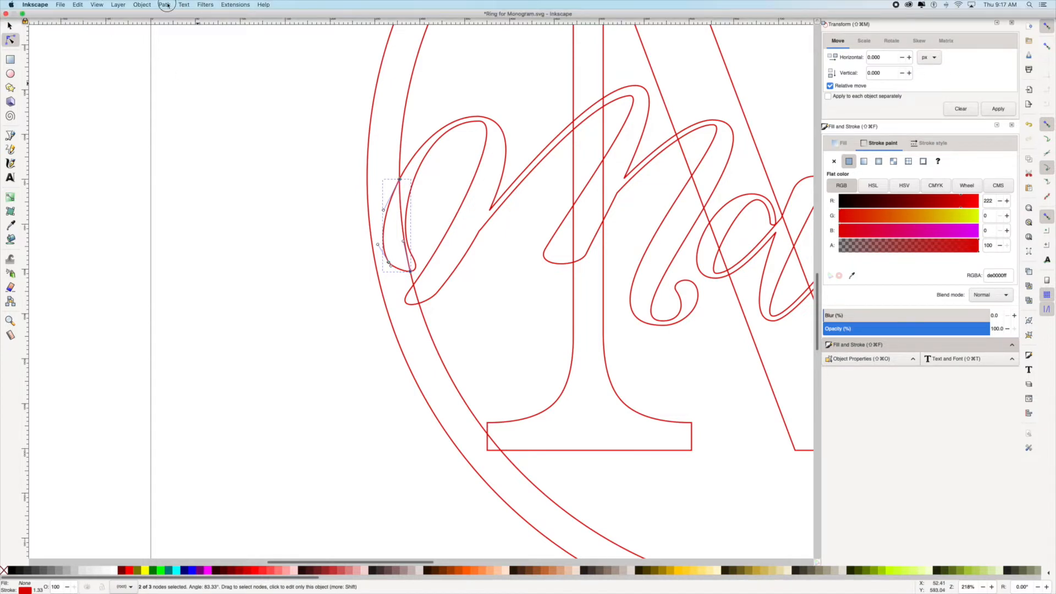
left_click(166, 5)
left_click(184, 103)
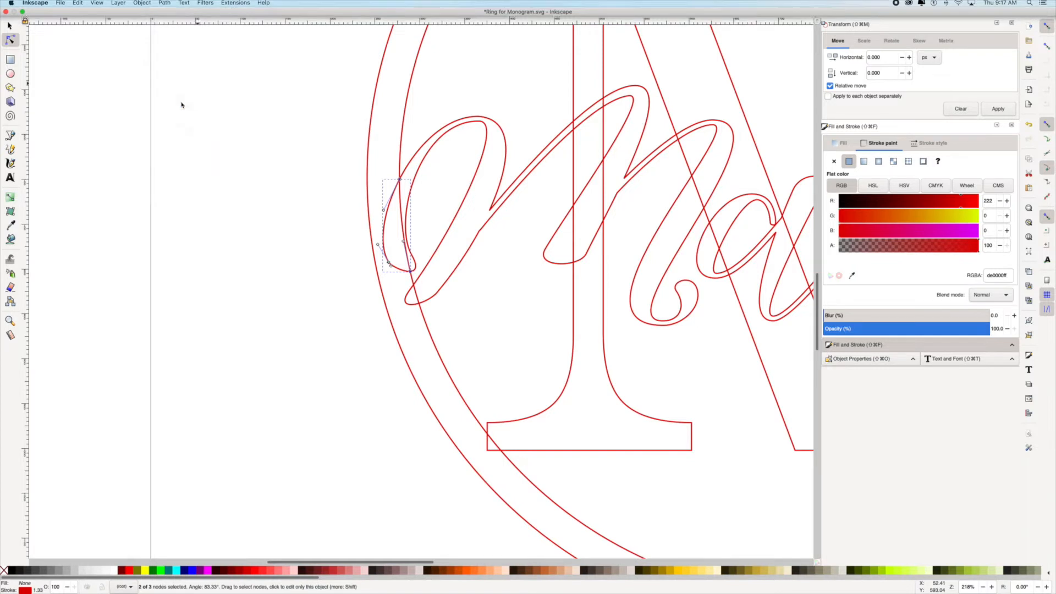
left_click(447, 195)
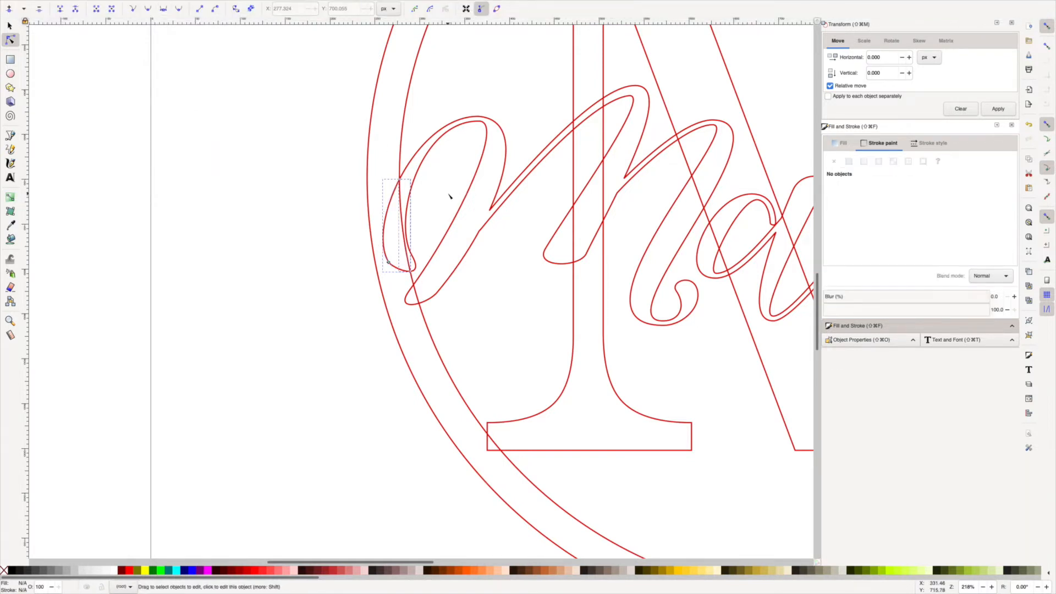
Step: Delete the inner-ring segment that runs through the loop of the script's first letter
left_click(402, 212)
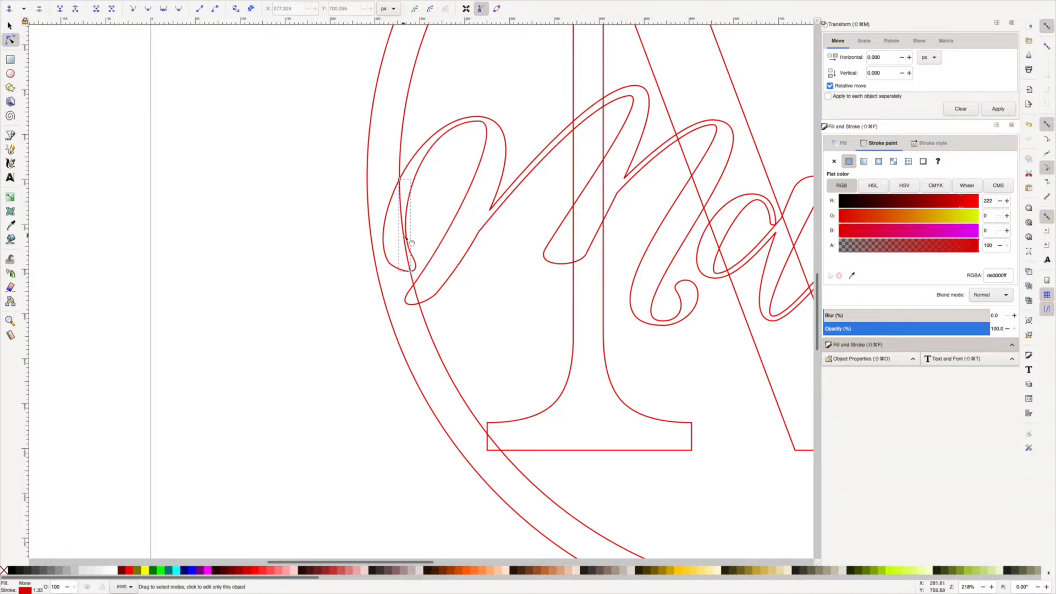
right_click(403, 237)
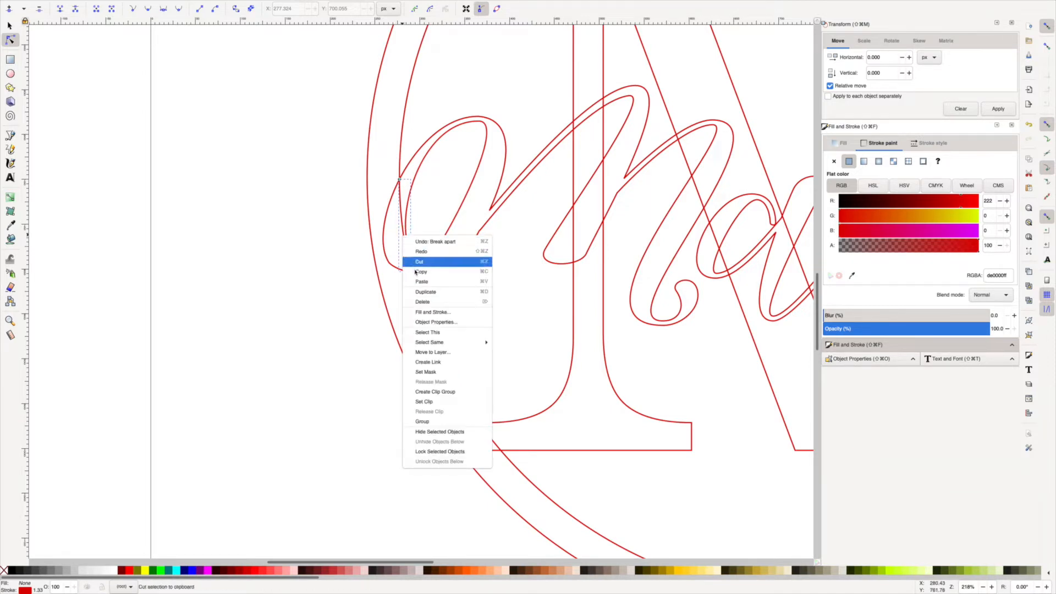
left_click(425, 303)
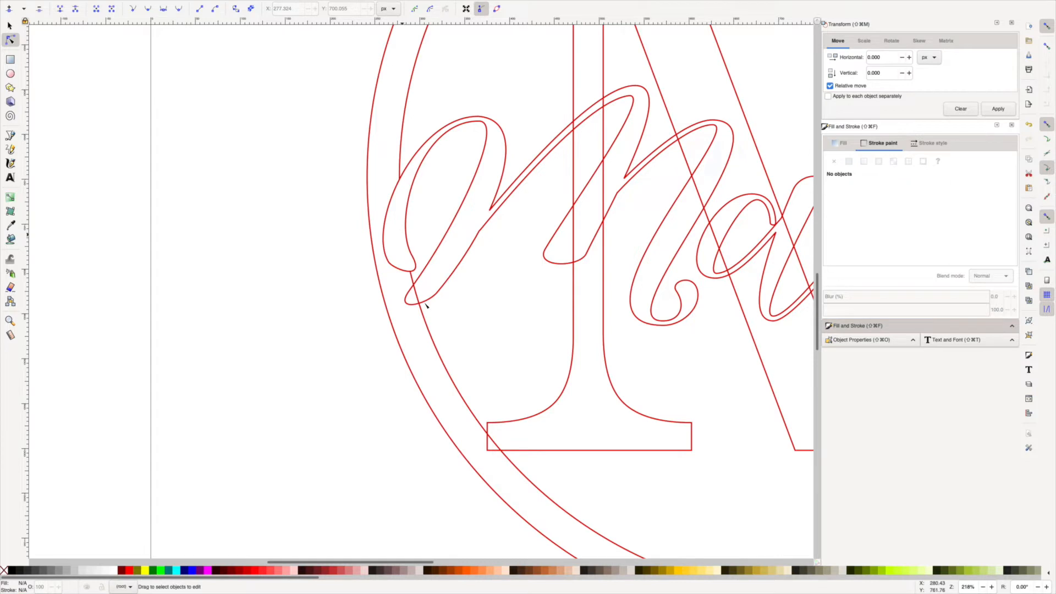
Step: Set the stroke of the remaining outer loop segment on the script's first letter to black and deselect it
left_click(400, 270)
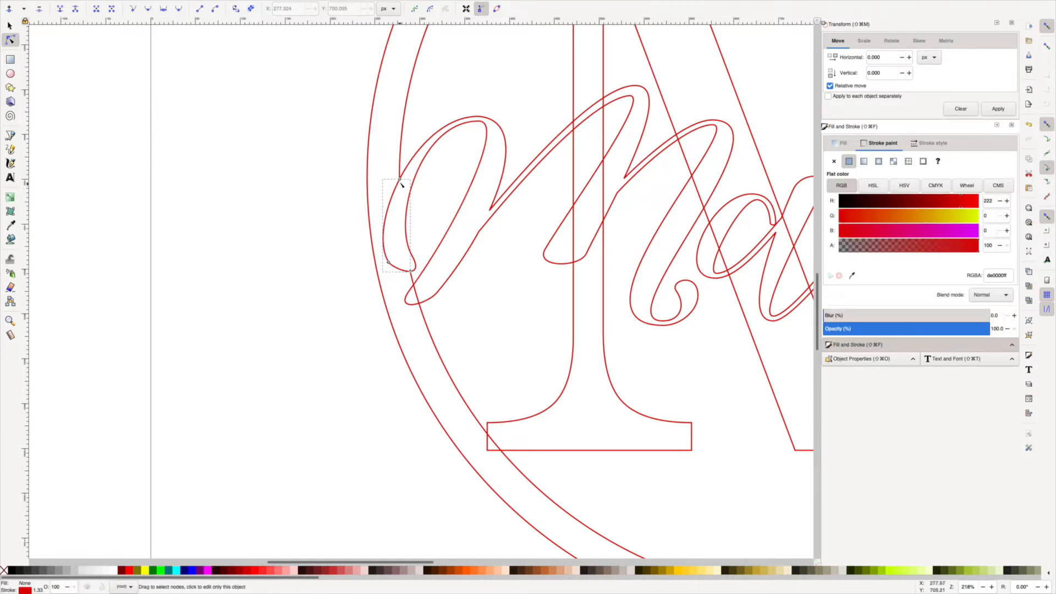
right_click(391, 247)
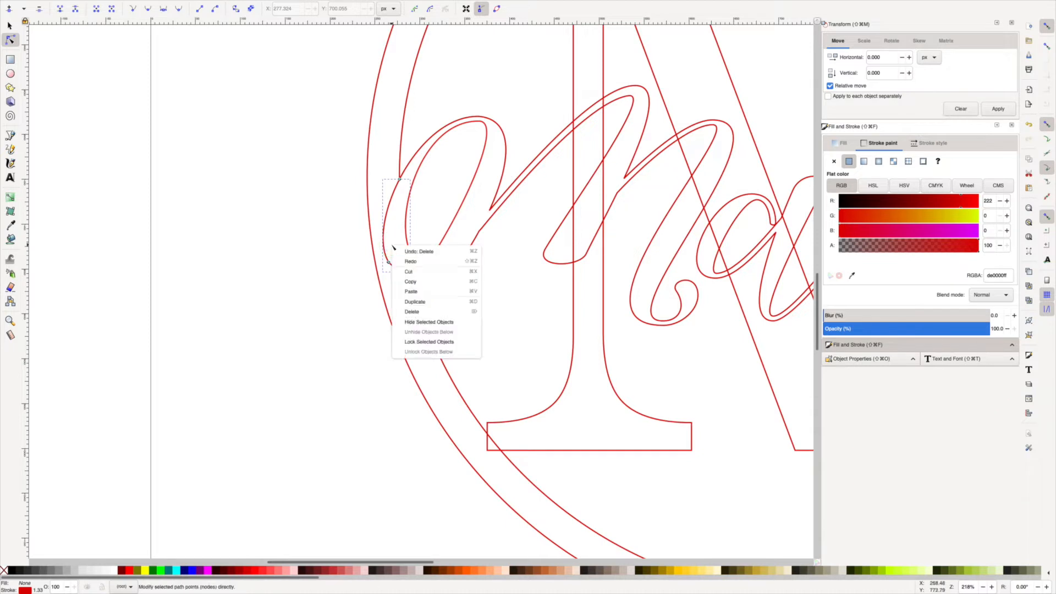
left_click(391, 236)
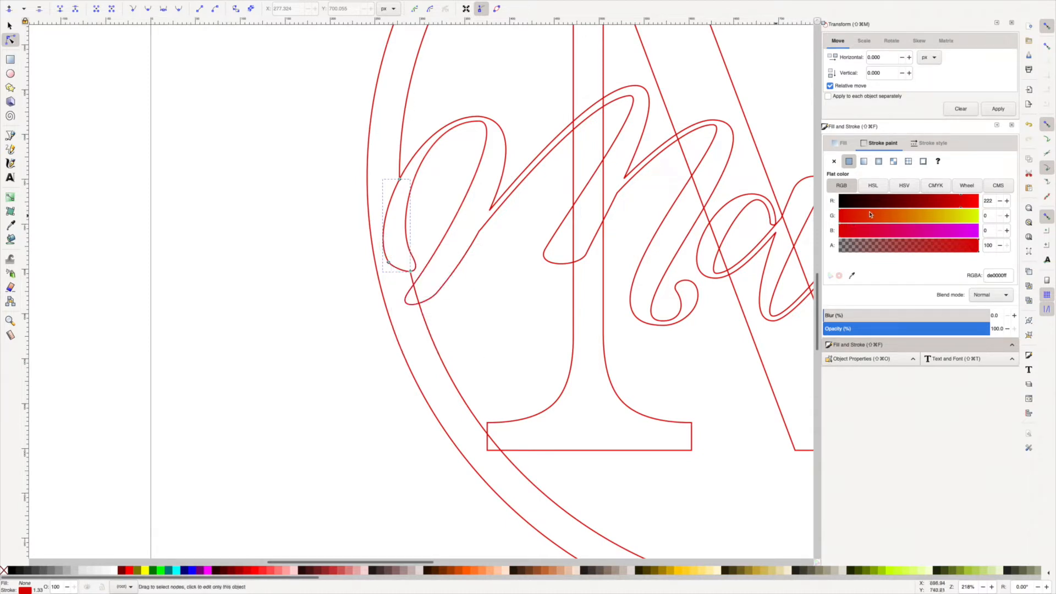
left_click(841, 203)
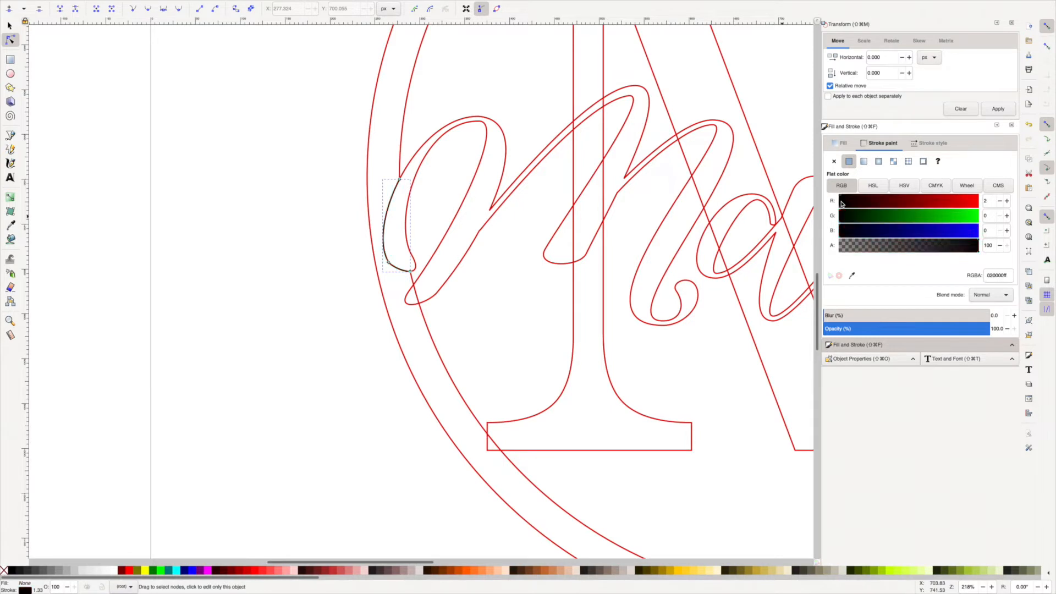
left_click(1000, 201)
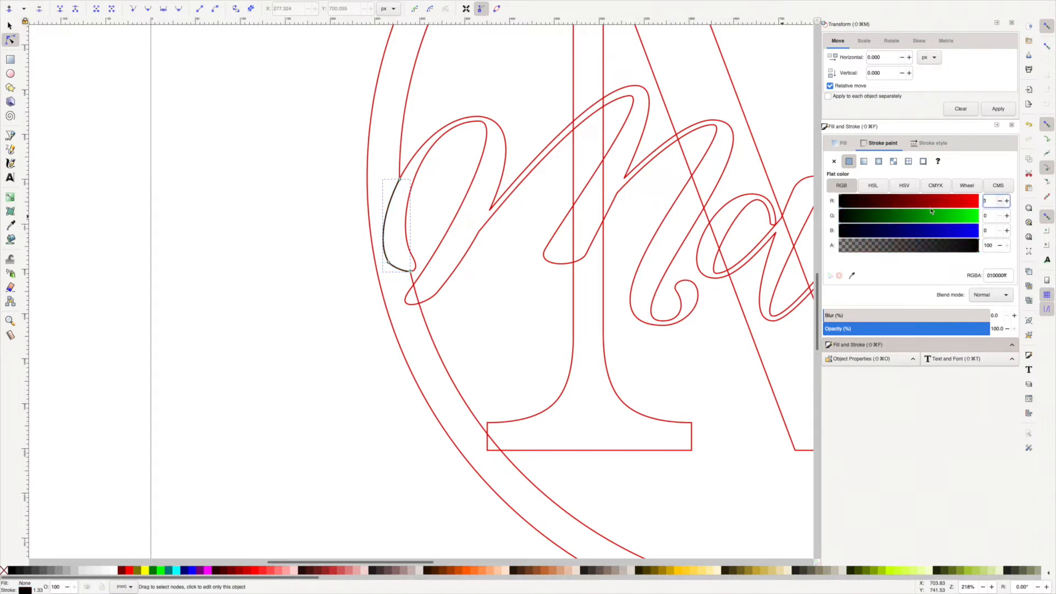
left_click(434, 202)
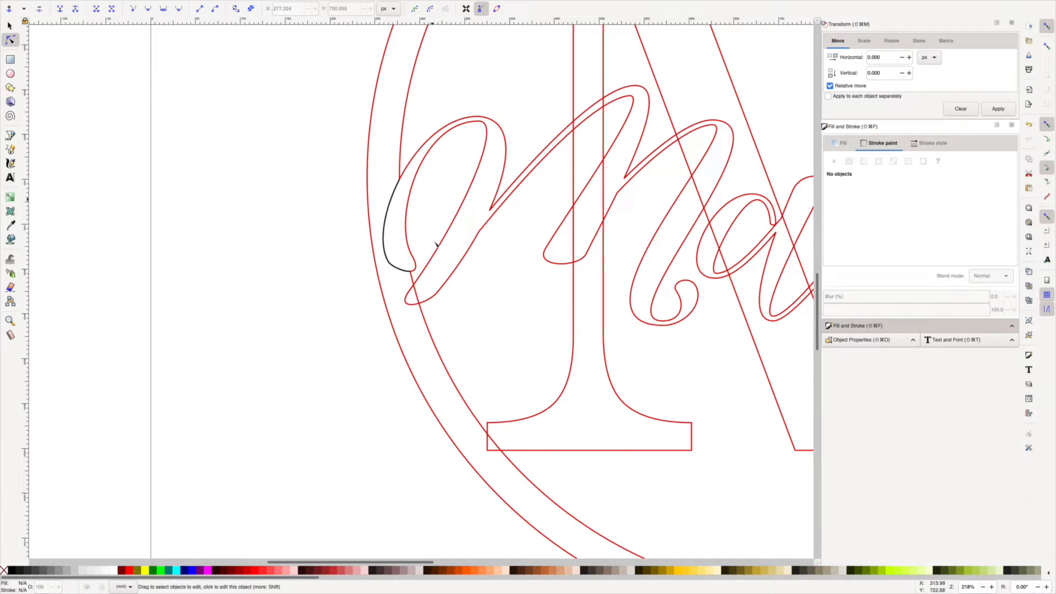
Step: Split the tip piece of the script first letter's lower stroke at its two inner-ring crossings and break it apart into separate paths
left_click(418, 301)
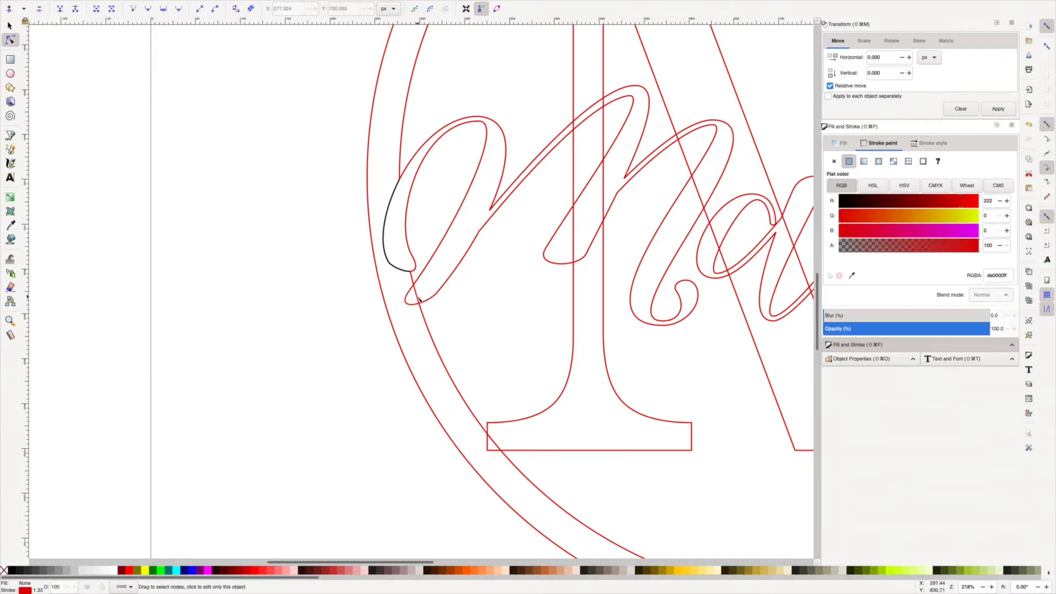
left_click(422, 302)
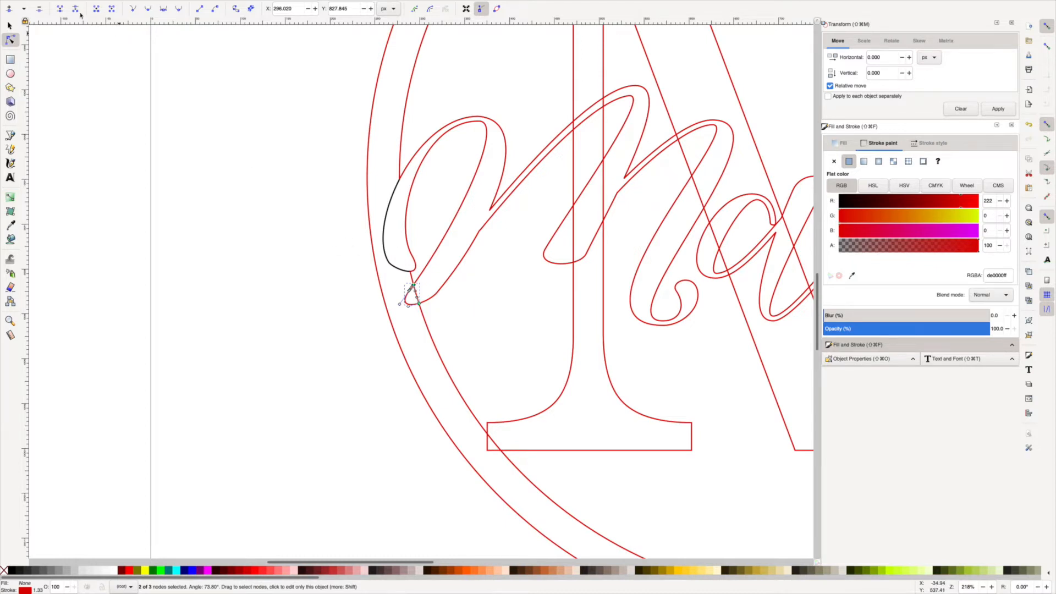
mouse_move(217, 5)
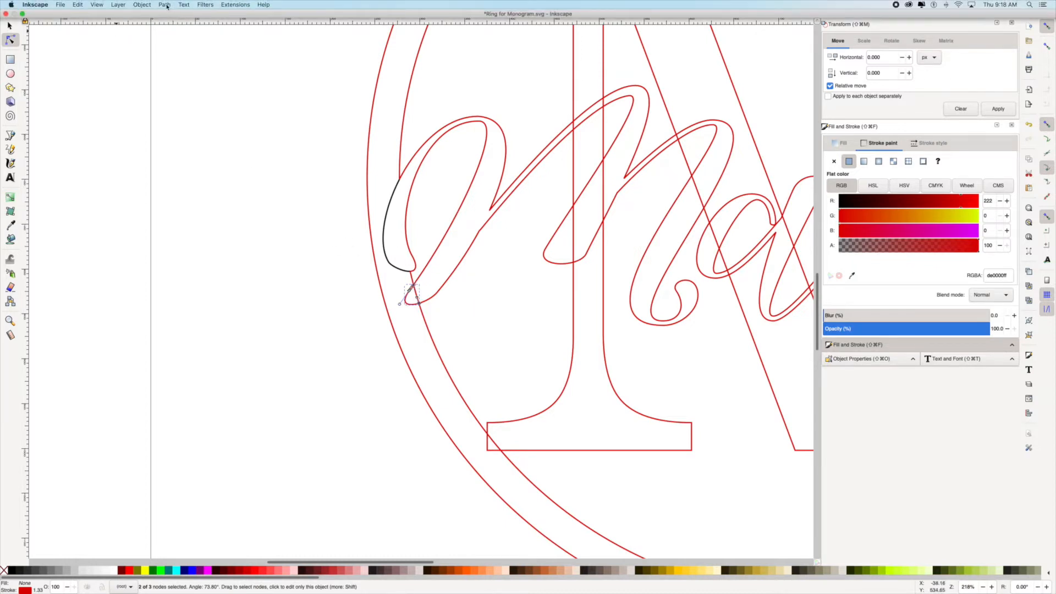
left_click(166, 5)
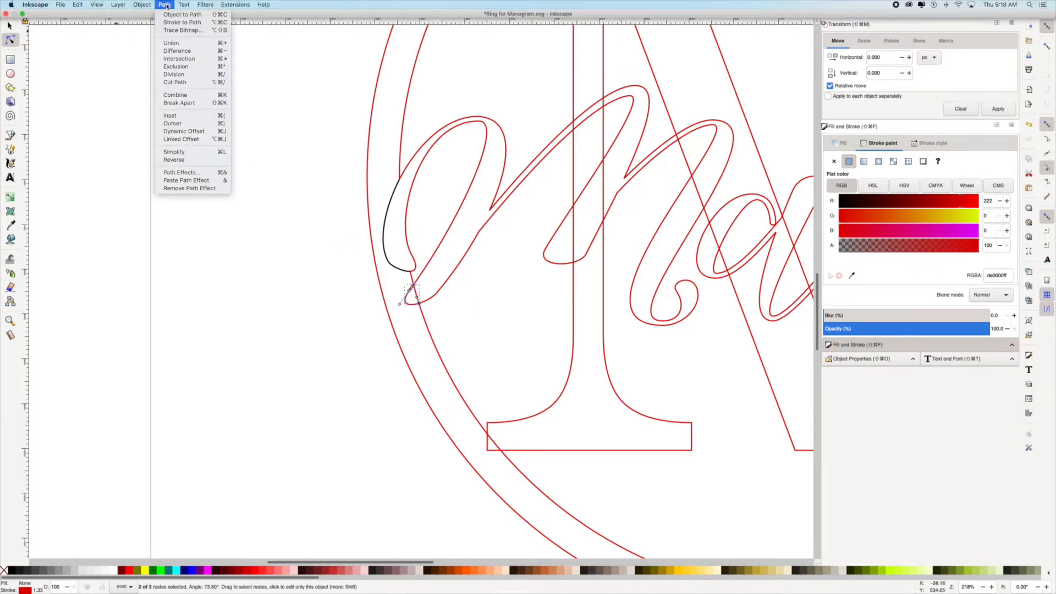
left_click(188, 102)
left_click(506, 318)
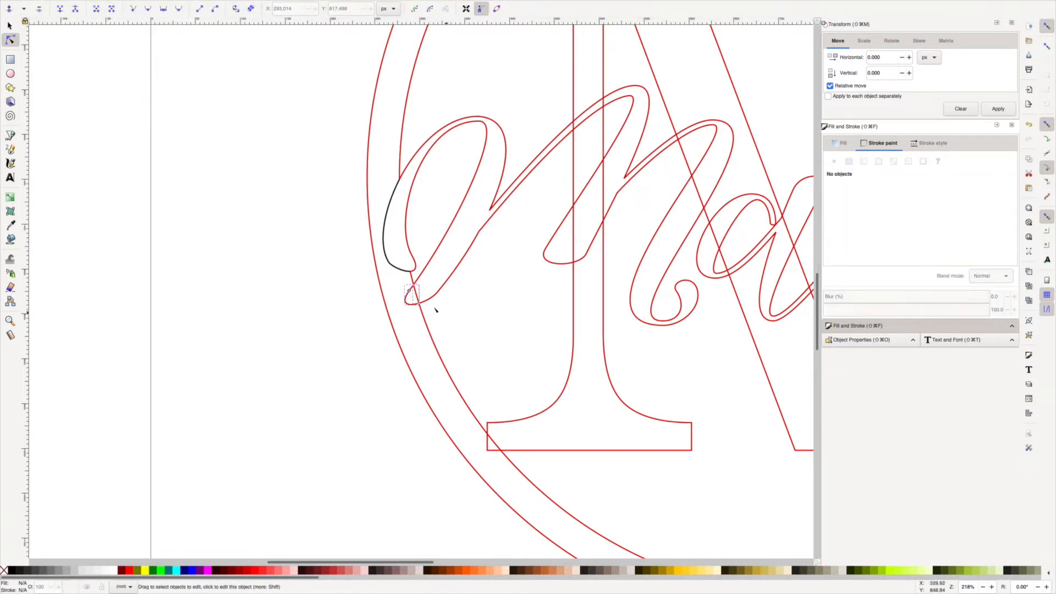
Step: Delete the short inner-ring segment that cuts across the lower tip of the script's first letter
left_click(417, 299)
right_click(417, 298)
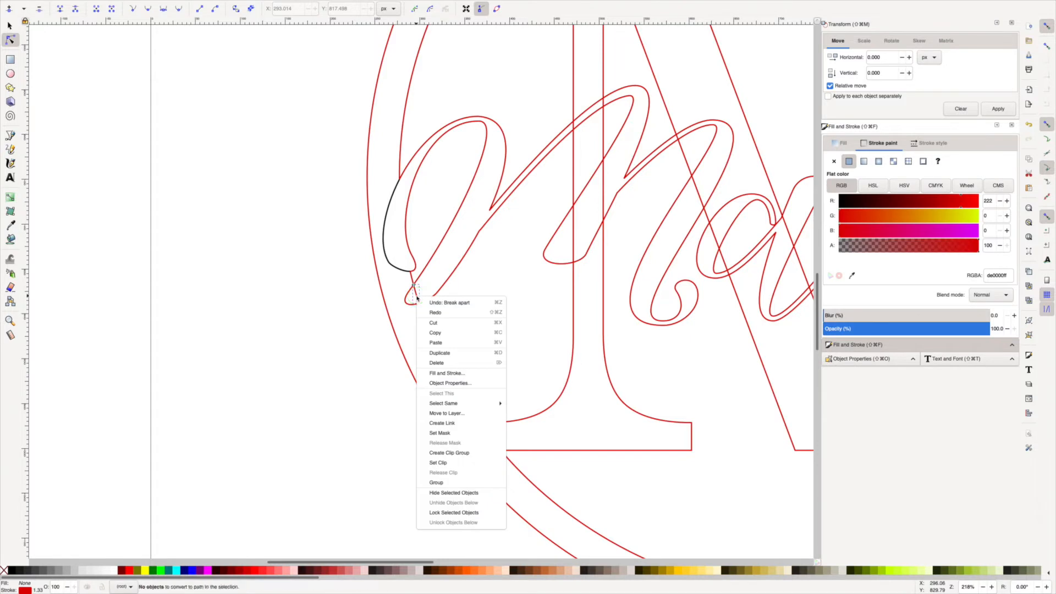
left_click(437, 362)
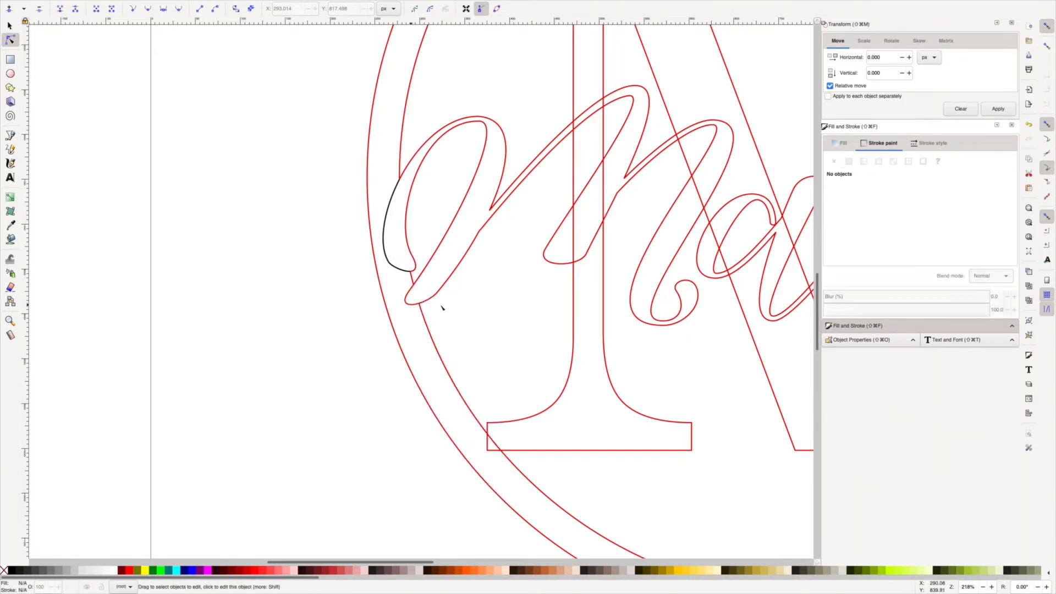
Step: Set the stroke of the remaining lower tip segment on the script's first letter to black and deselect it
left_click(442, 308)
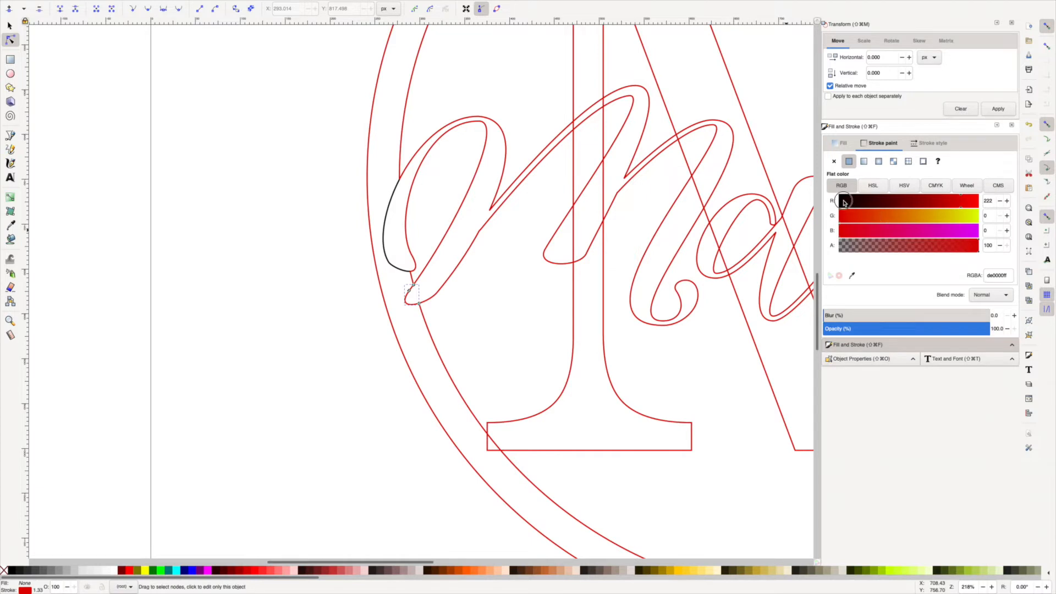
left_click(844, 201)
left_click(1000, 201)
left_click(1000, 201)
left_click(1000, 202)
left_click(1000, 201)
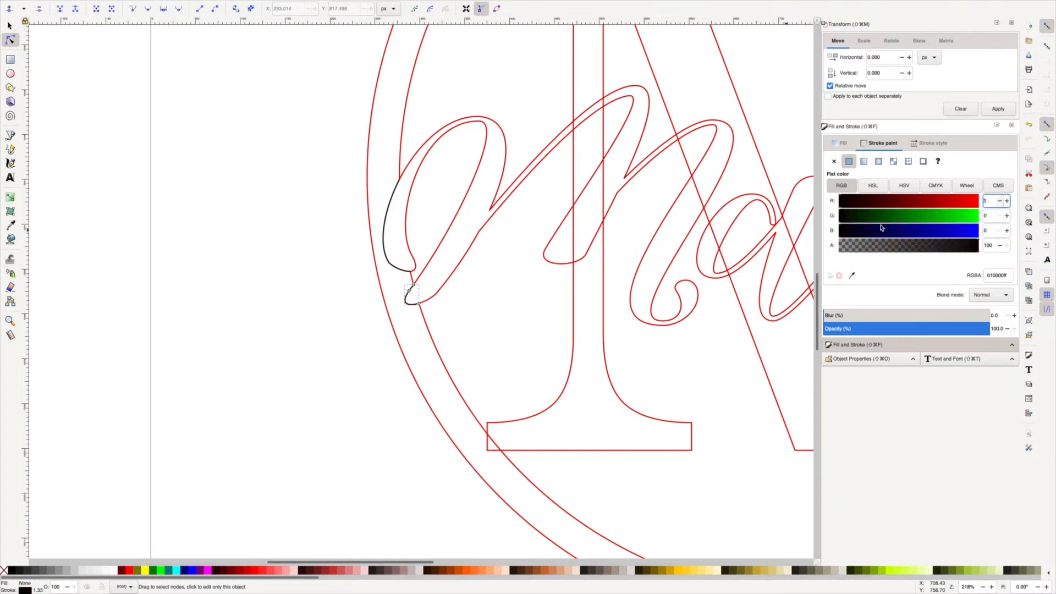
left_click(477, 302)
Step: Split the corner piece of the large M's lower-left serif at its two crossings with the inner ring
scroll(476, 302, "right", 10)
scroll(477, 303, "down", 3)
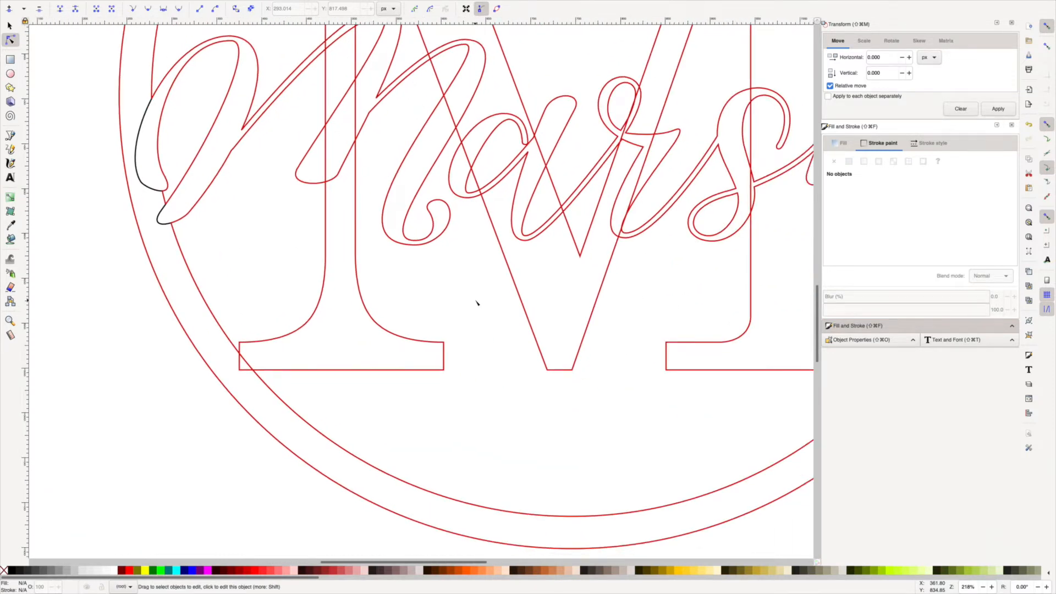
scroll(477, 302, "left", 2)
scroll(477, 303, "down", 1)
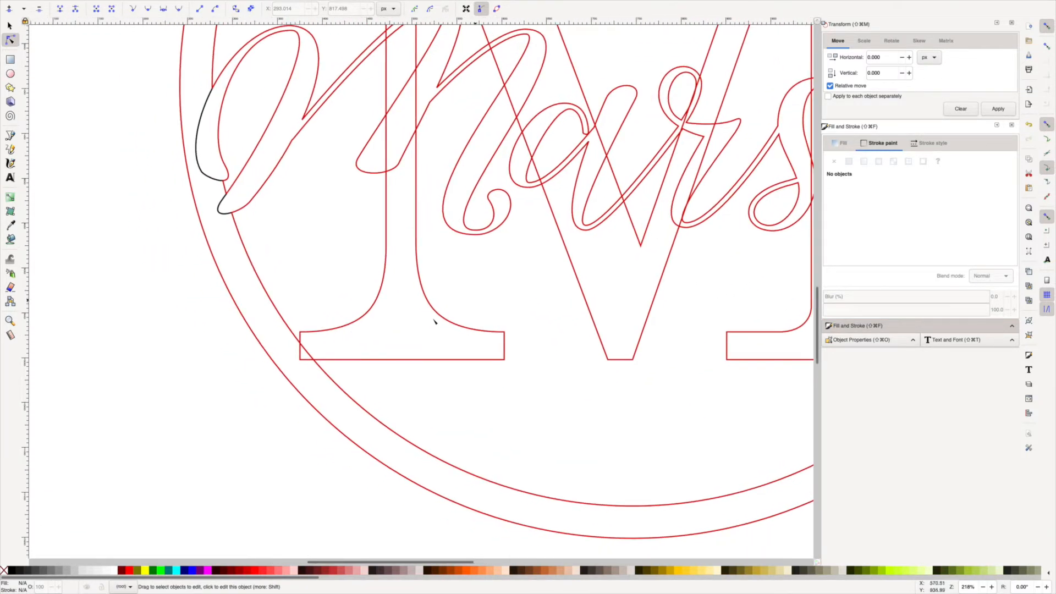
left_click(306, 354)
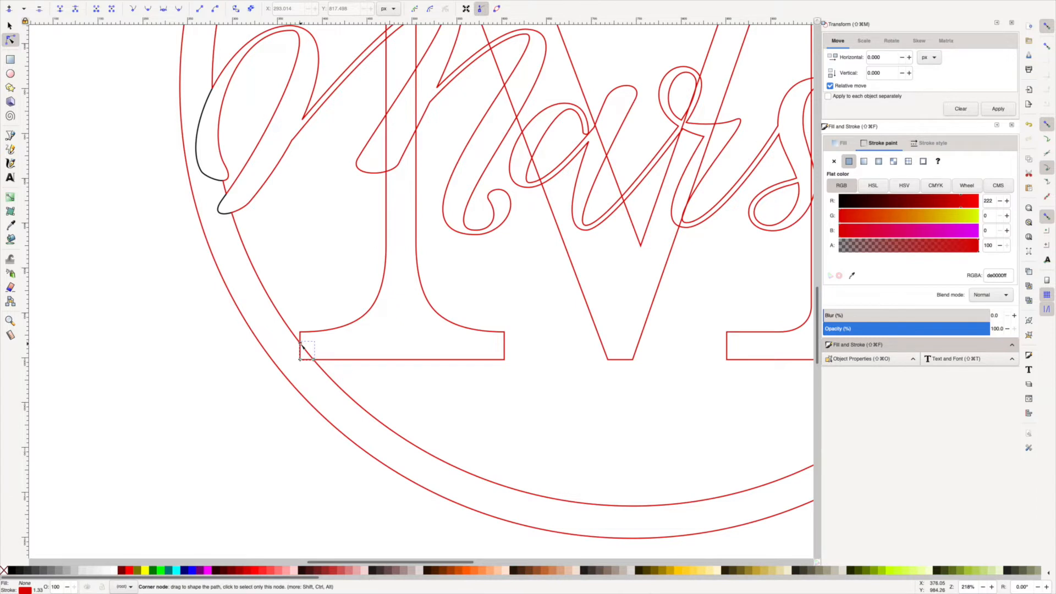
left_click(300, 344)
left_click(314, 360, "shift")
left_click(76, 10)
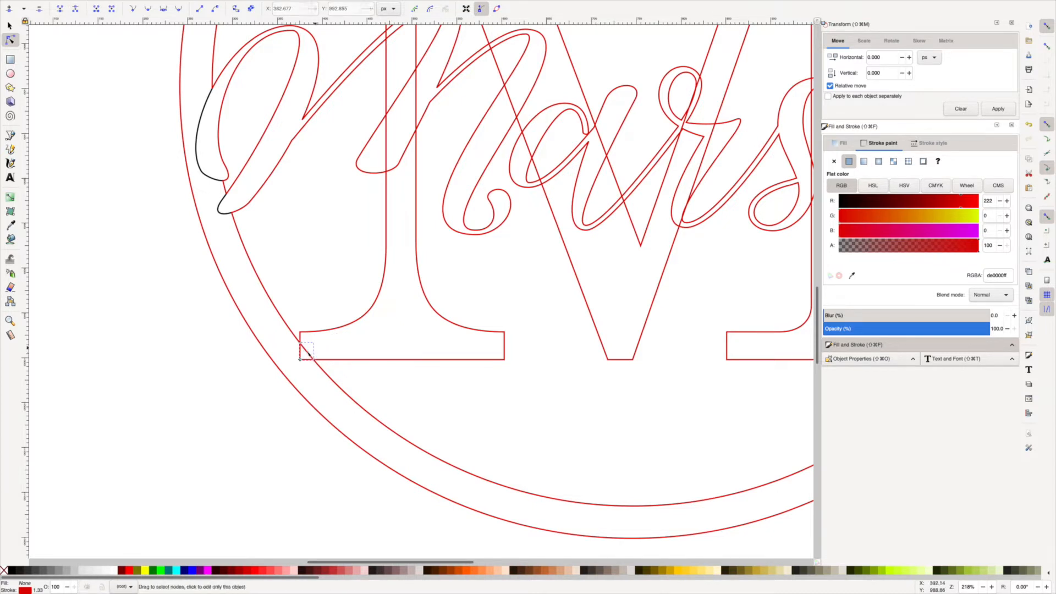
Step: Try to delete the inner-ring segment across the lower-left serif corner, and undo the deletion
right_click(306, 353)
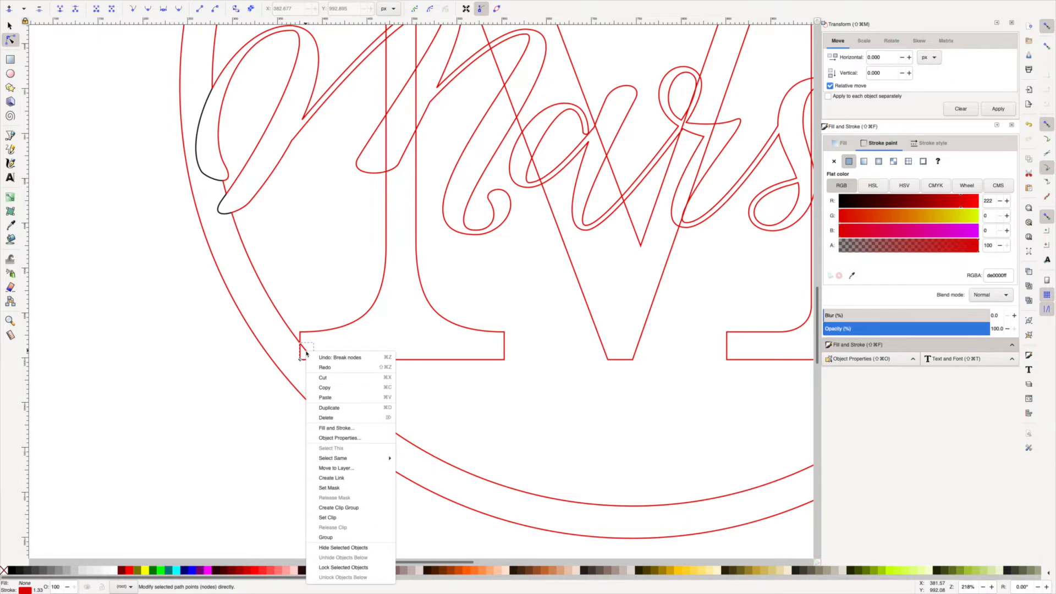
left_click(327, 417)
key("ctrl+z")
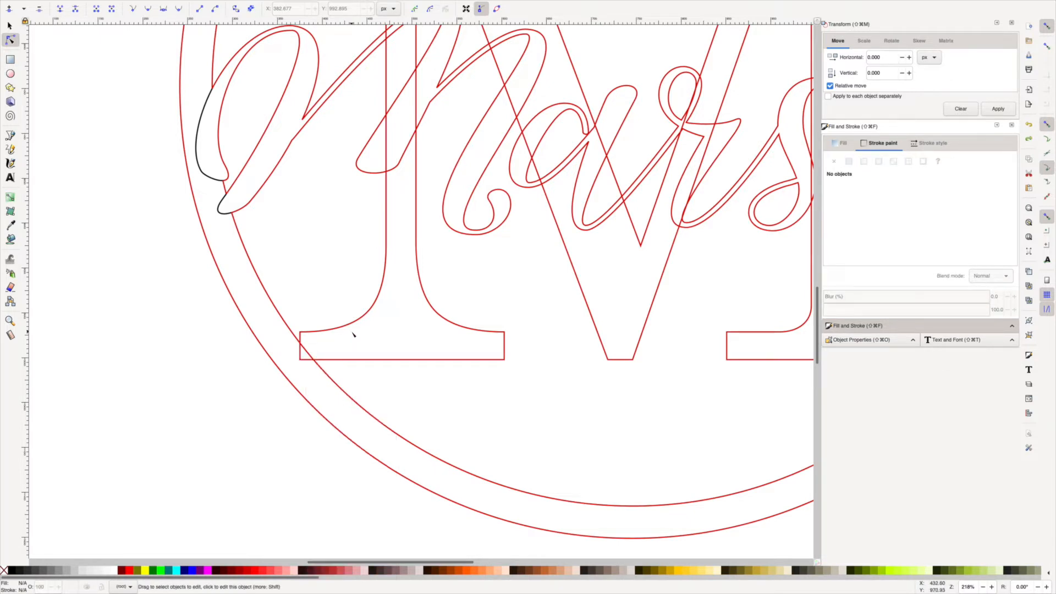
Step: Break the large M's split lower-left serif corner piece apart into separate paths
left_click(302, 345)
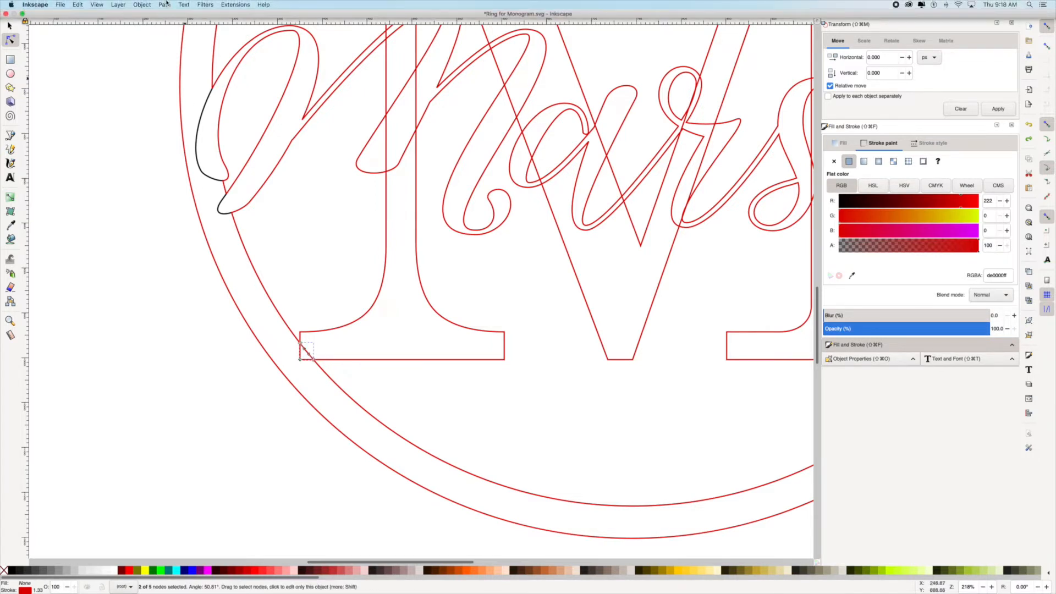
left_click(165, 5)
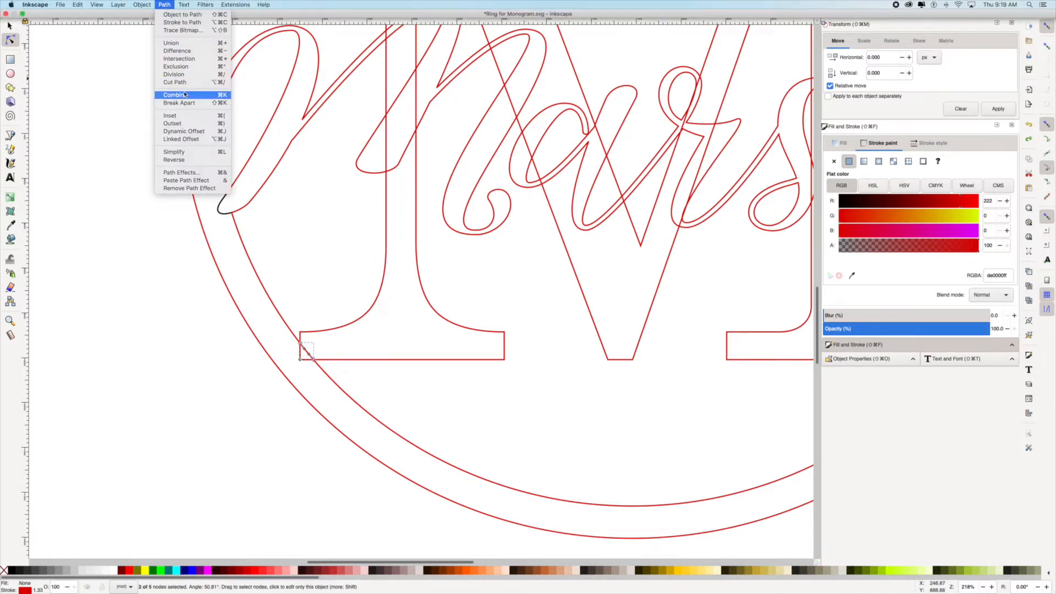
left_click(185, 102)
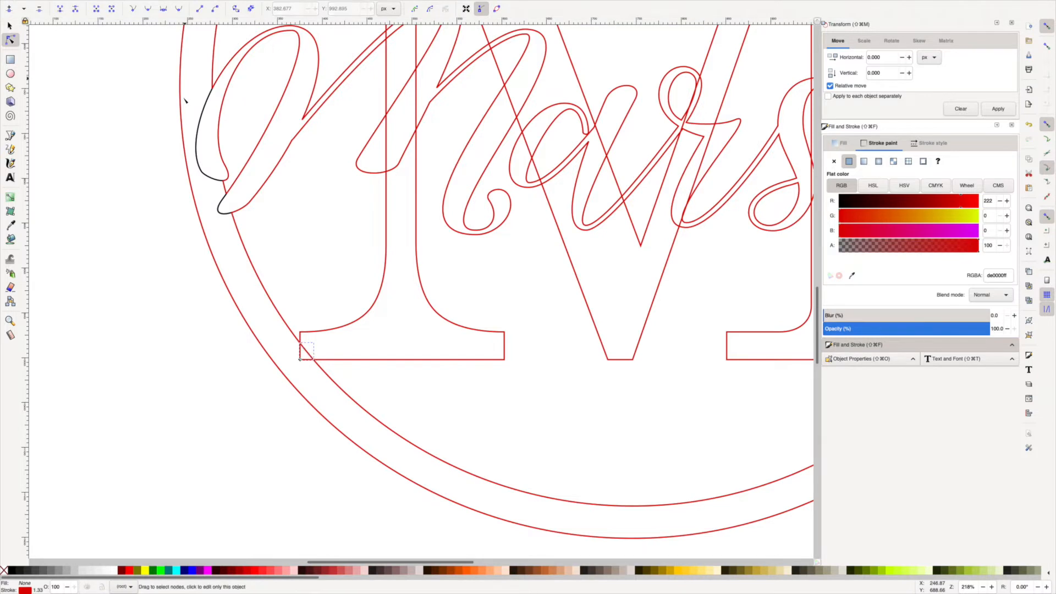
Step: Try deleting all the selected serif corner pieces at once, and undo the deletion
key("Delete")
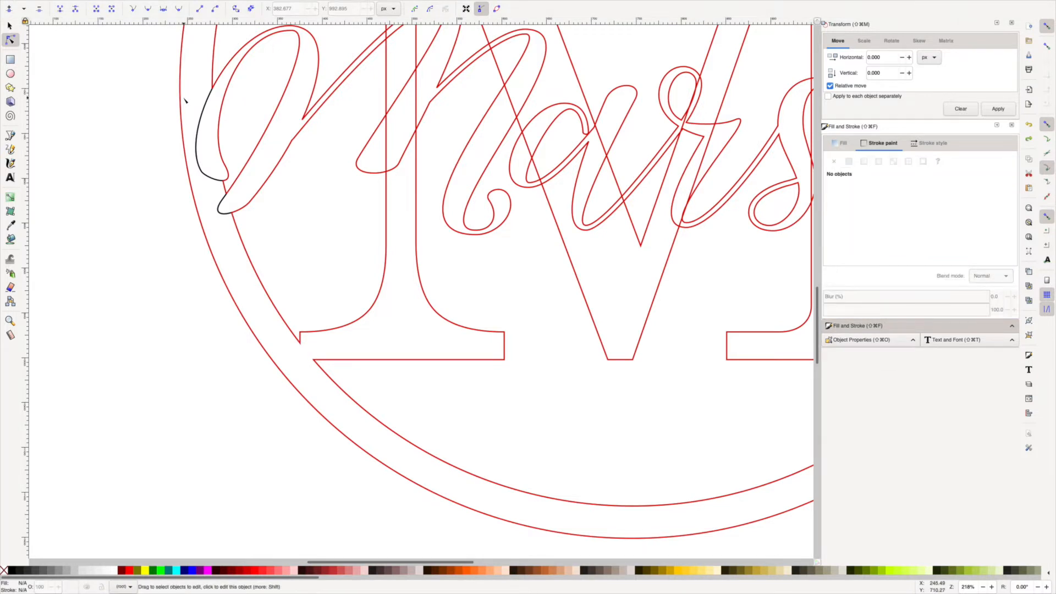
key("super+z")
Step: Select the lower-left serif corner path's two ring-crossing nodes, break the path apart again and deselect it
left_click(309, 355)
left_click(300, 343)
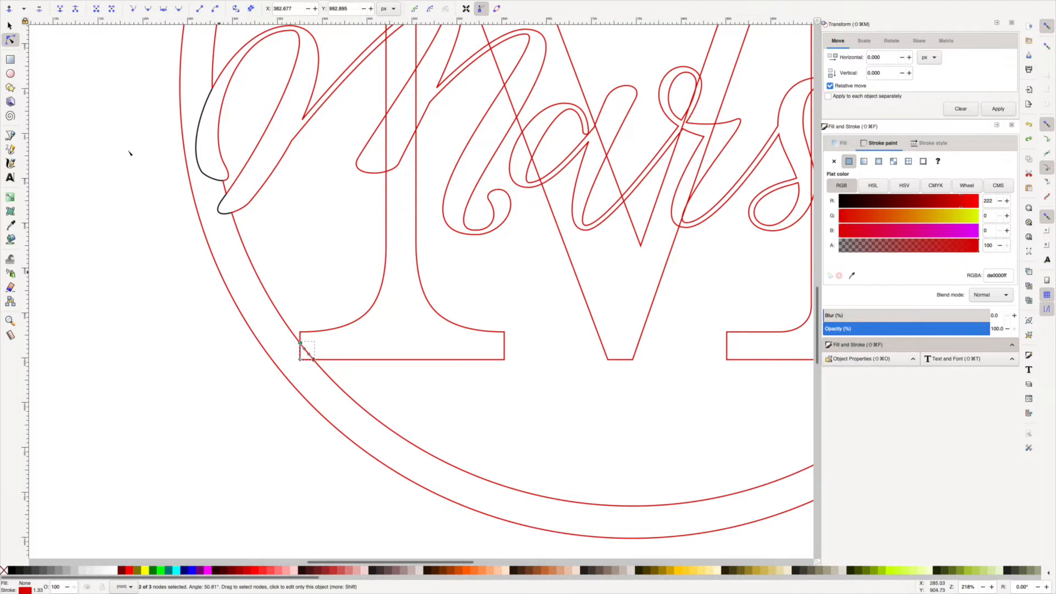
mouse_move(92, 2)
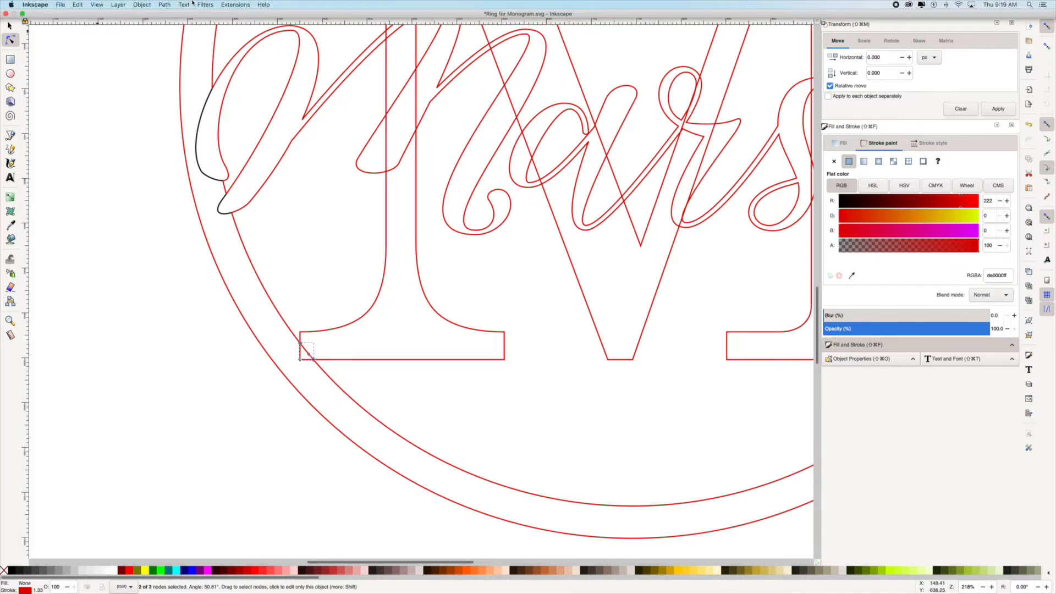
left_click(164, 5)
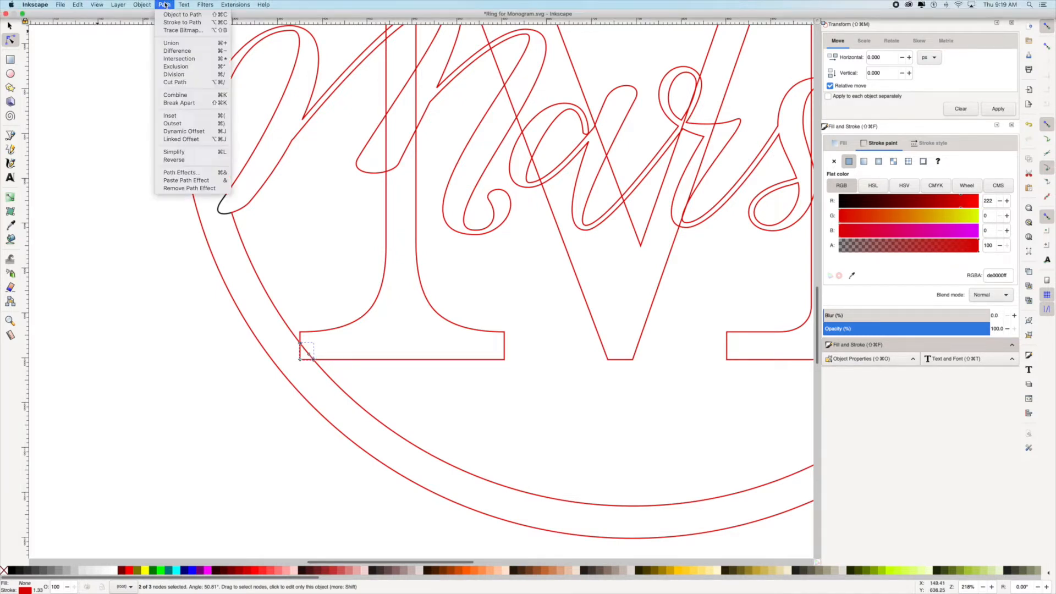
left_click(179, 103)
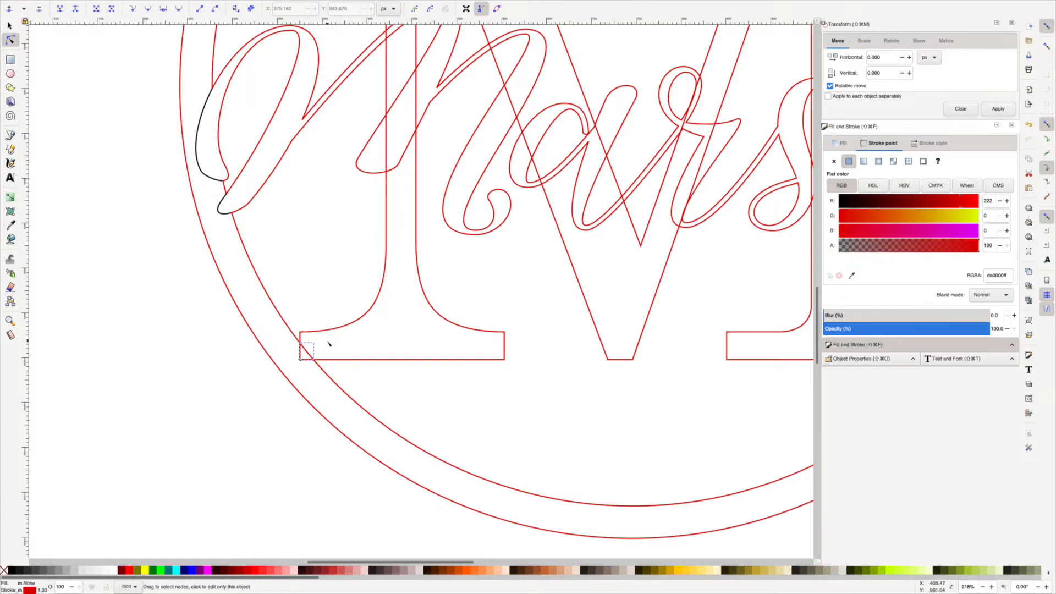
key("Escape")
Step: Try converting the diagonal segment at the lower-left serif corner to a path and deleting it, and undo the deletion
left_click(311, 356)
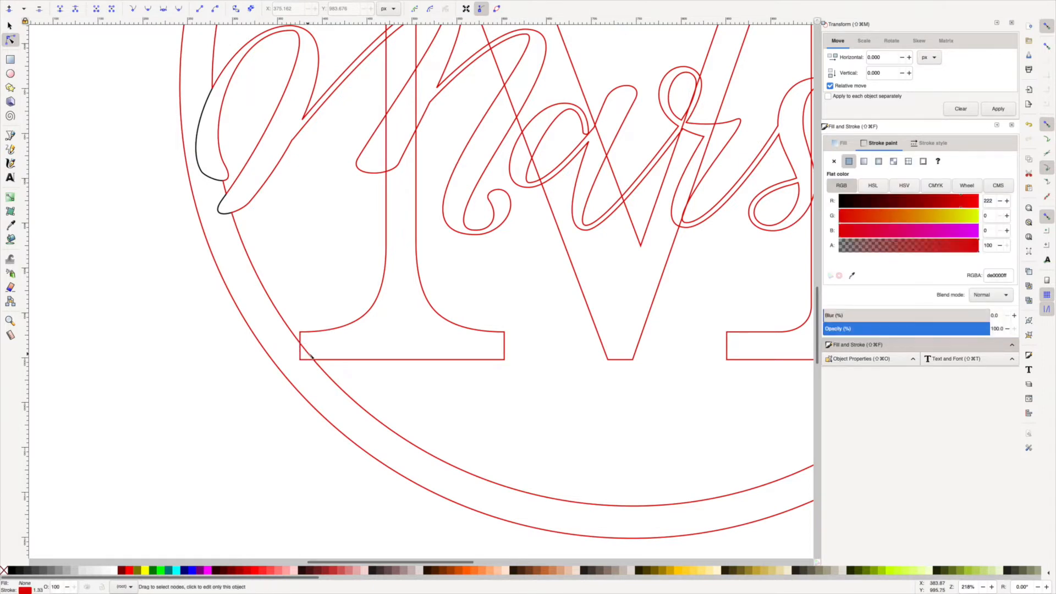
key("shift+super+c")
left_click(309, 353)
key("Delete")
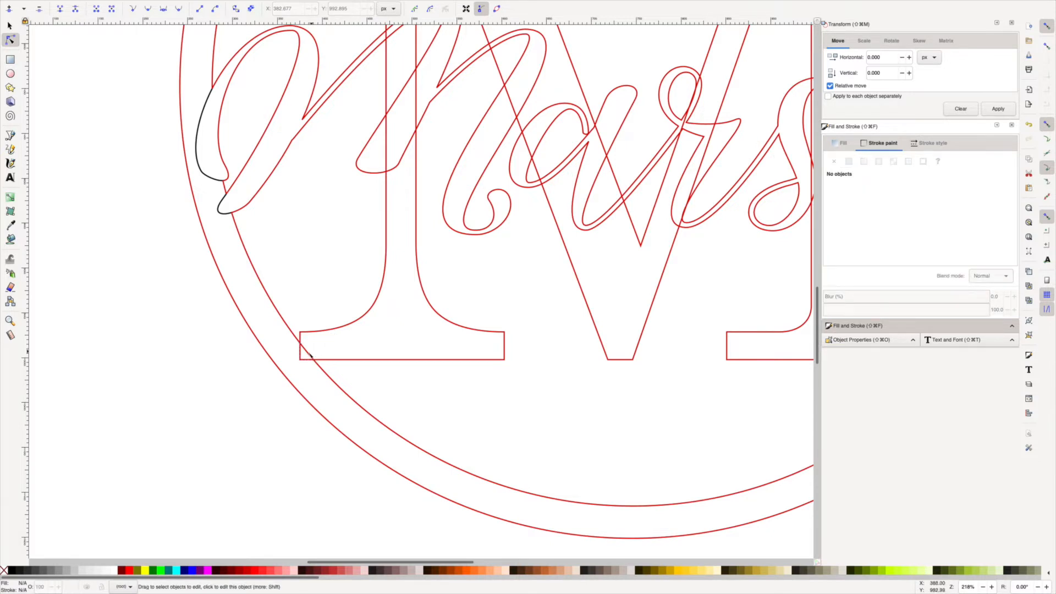
key("super+z")
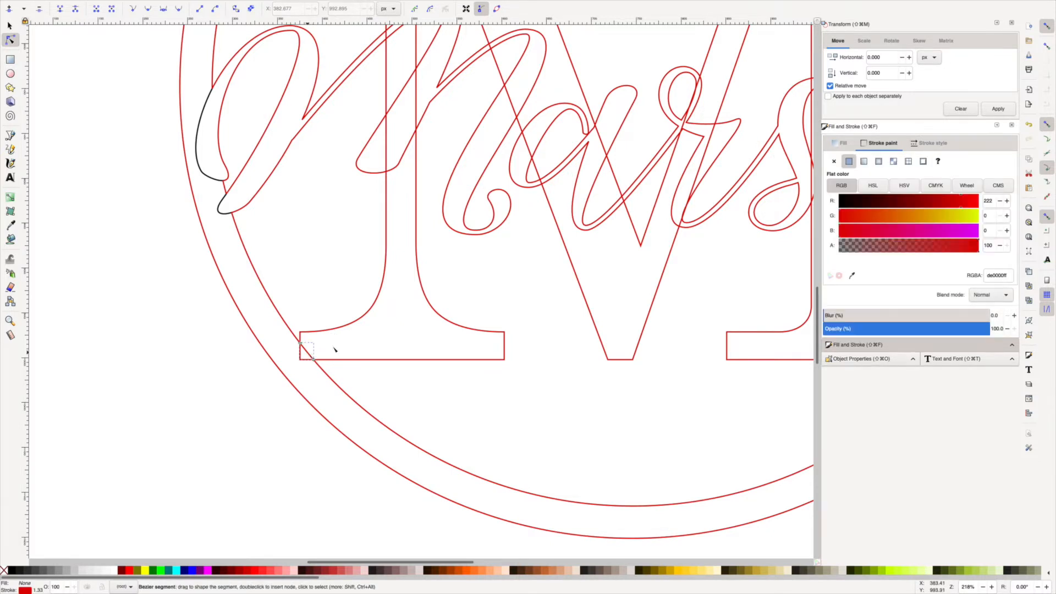
Step: Select both end nodes of the diagonal inner-ring segment at the lower-left serif corner and break the path apart
left_click_drag(288, 331, 314, 357)
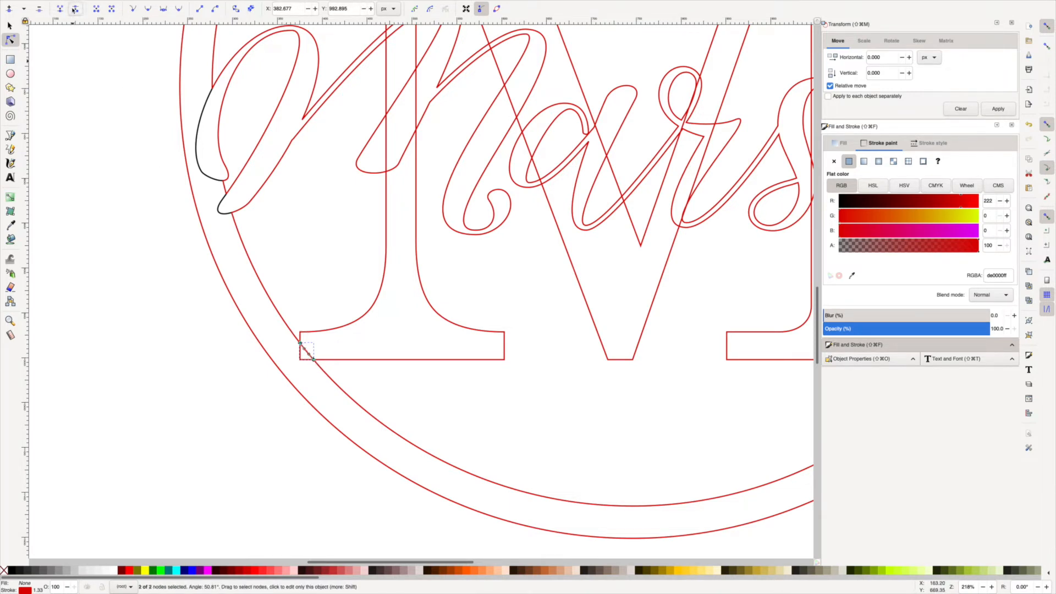
left_click(165, 4)
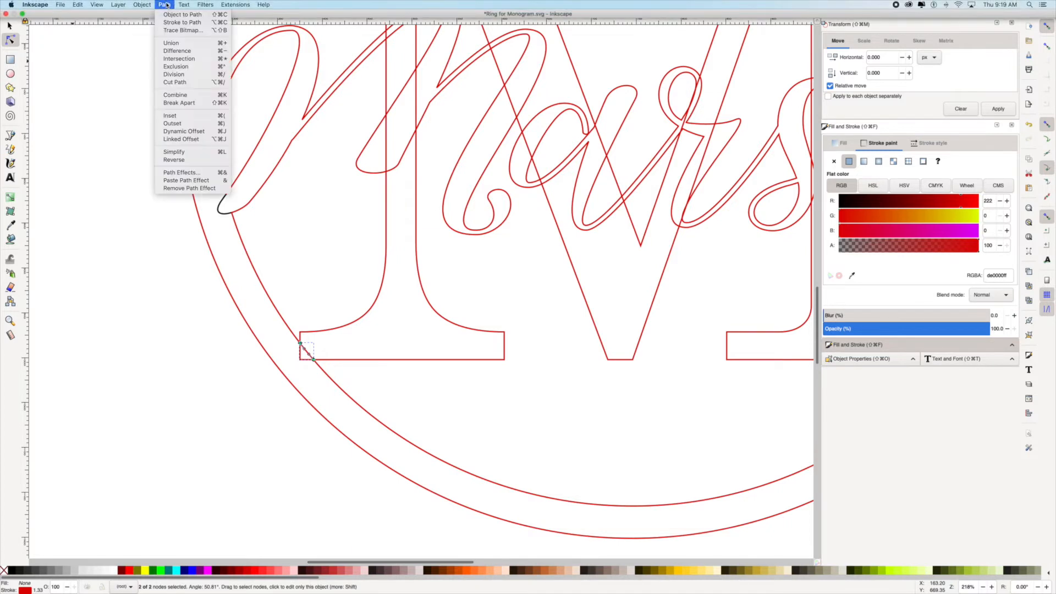
left_click(182, 103)
key("Escape")
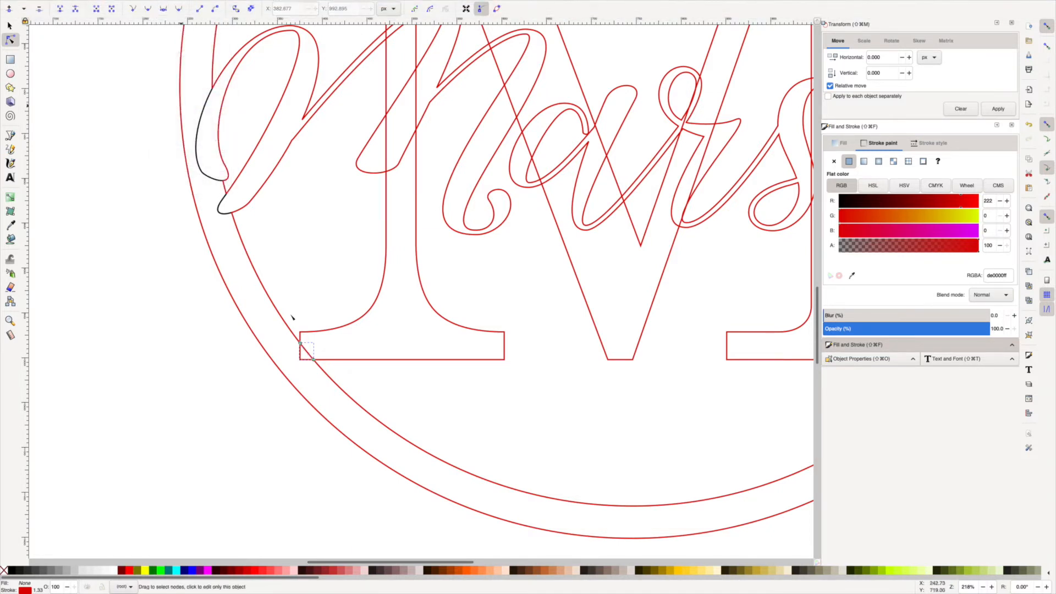
Step: Delete the diagonal inner-ring segment crossing the lower-left serif corner
left_click(340, 359)
key("Escape")
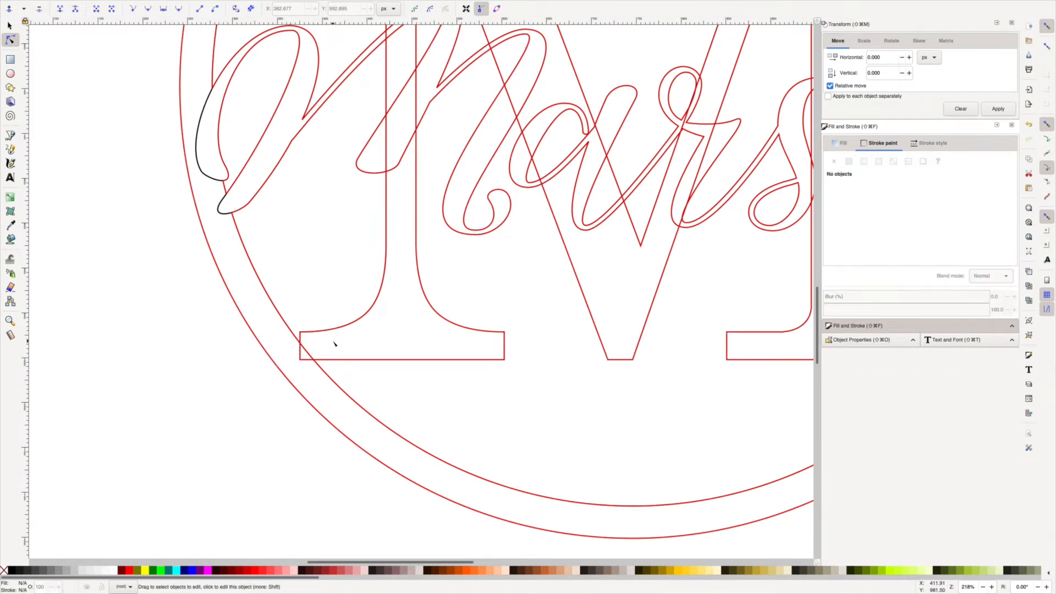
left_click(309, 355)
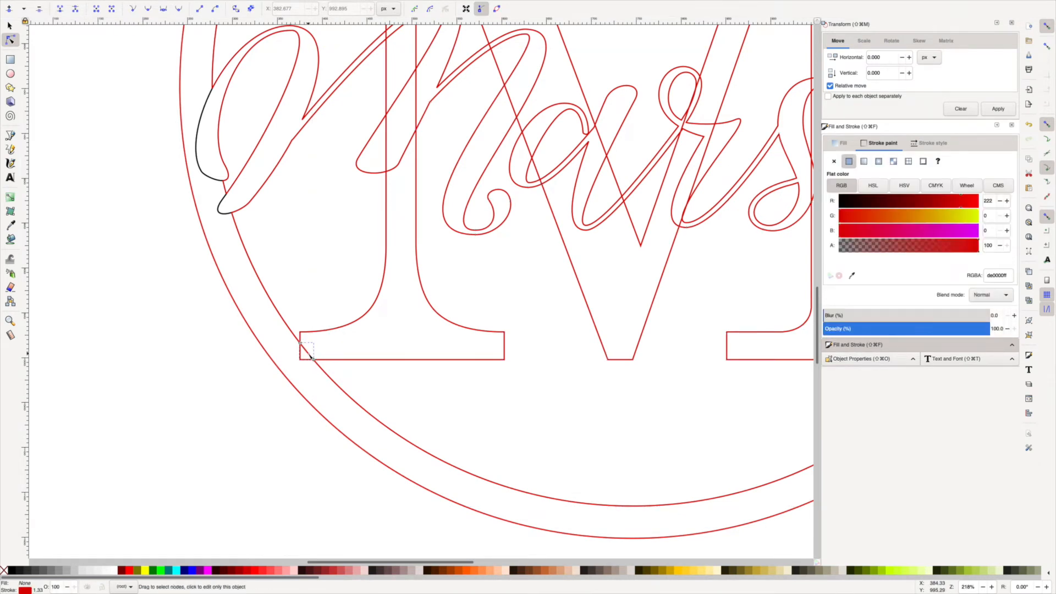
right_click(309, 356)
left_click(329, 420)
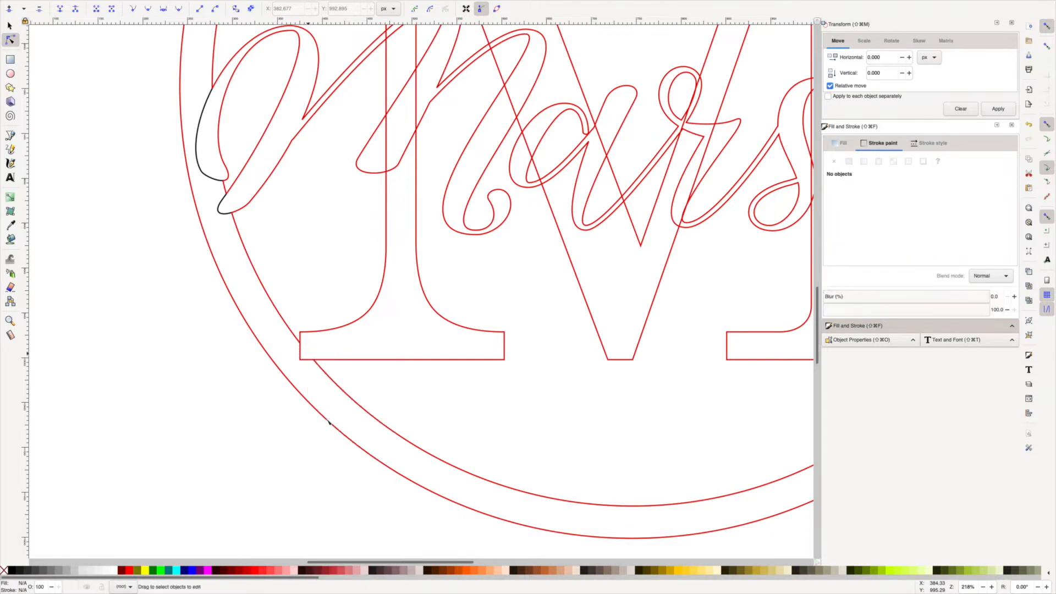
Step: Make the remaining lower-left serif corner piece's stroke black by setting its red value to 1, and deselect it
left_click(309, 360)
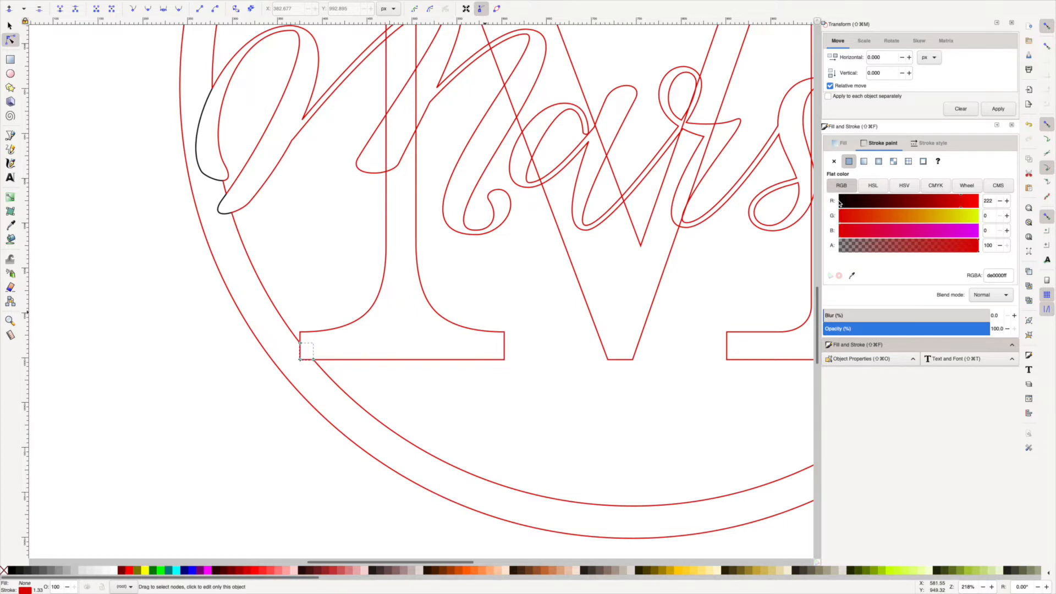
left_click(839, 202)
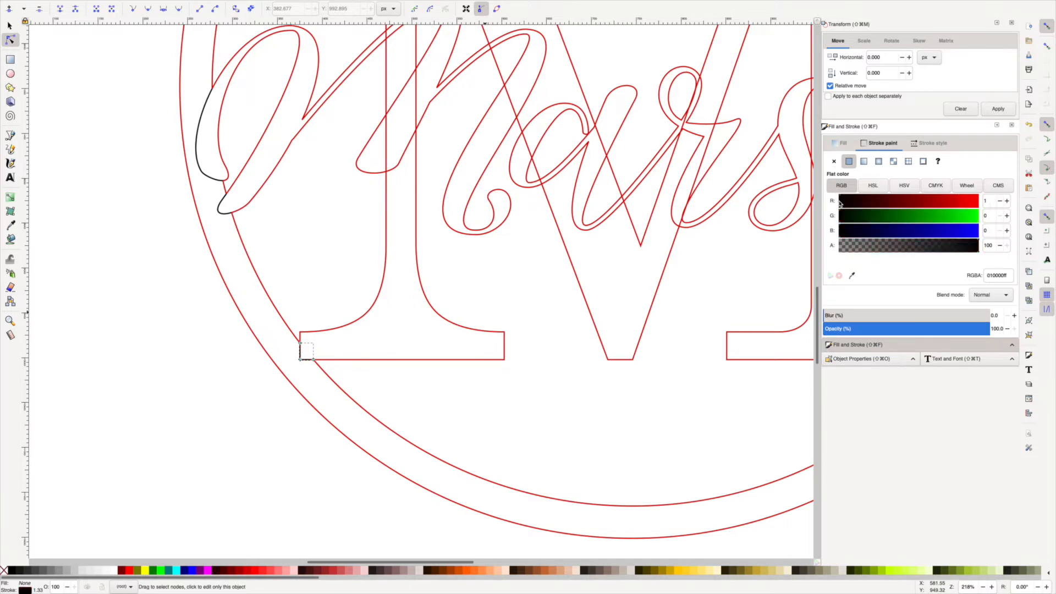
left_click(521, 372)
Step: Break the overlap path at its two nodes where the script m's first upstroke meets the left stem's left edge
scroll(523, 299, "up", 10)
scroll(522, 299, "down", 2)
scroll(523, 299, "down", 3)
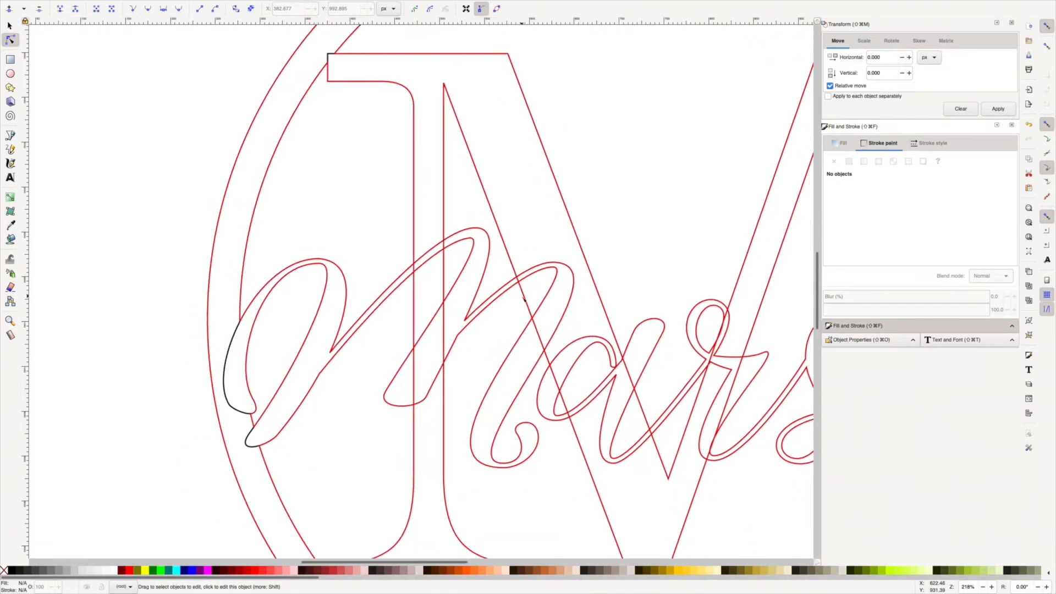
left_click(428, 264)
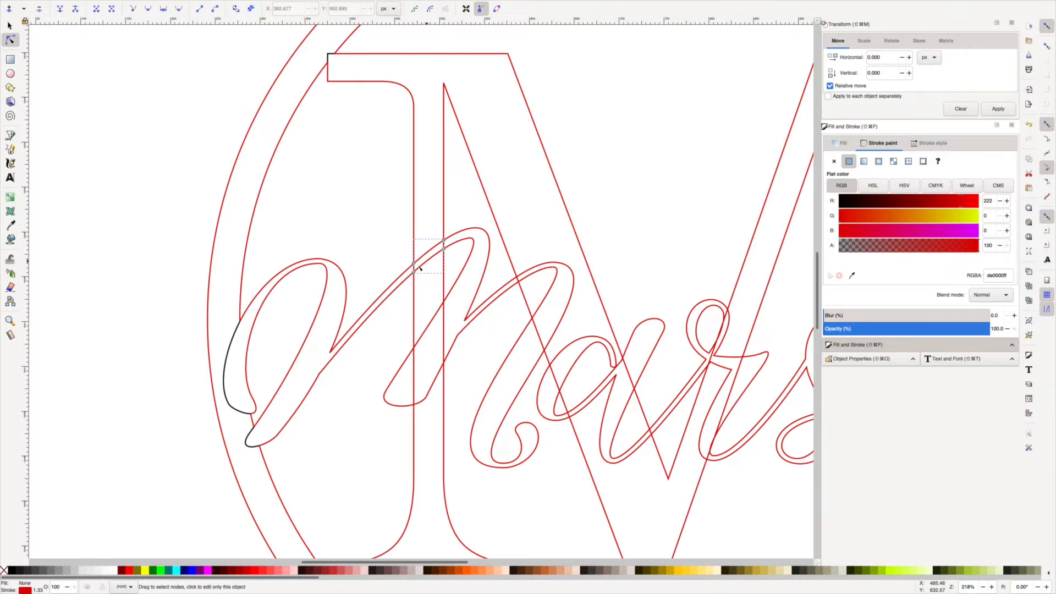
left_click(414, 273)
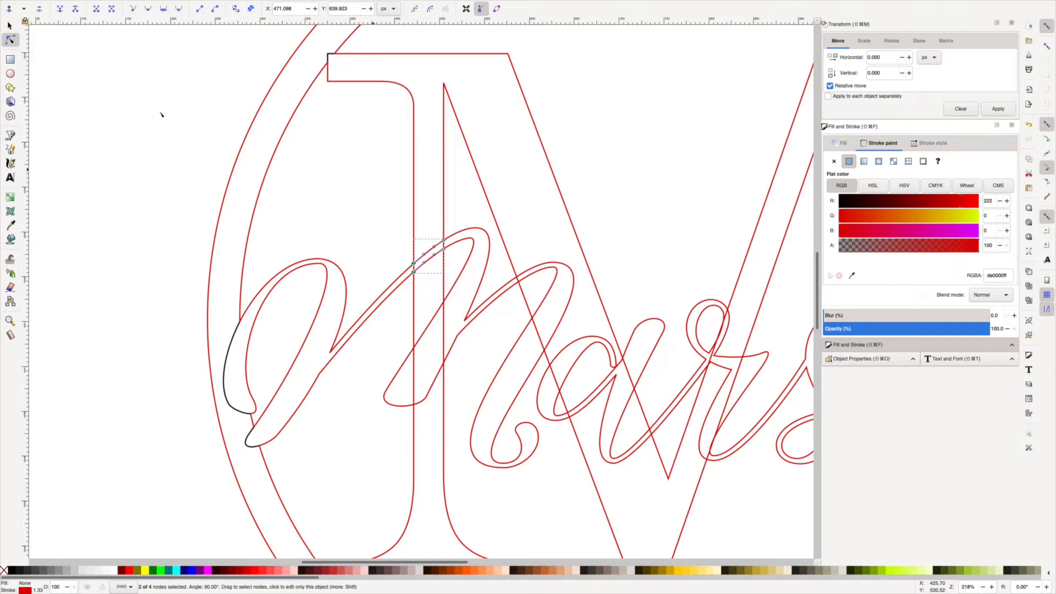
left_click(75, 10)
left_click(459, 191)
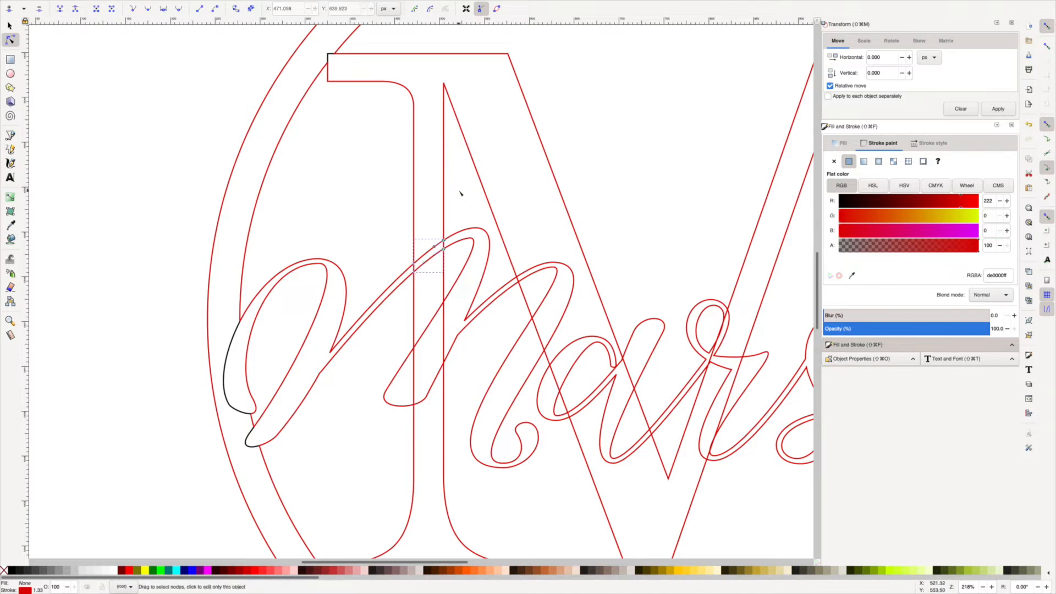
Step: Break the same overlap path at its two nodes on the stem's right edge and separate it into individual pieces
left_click(444, 241)
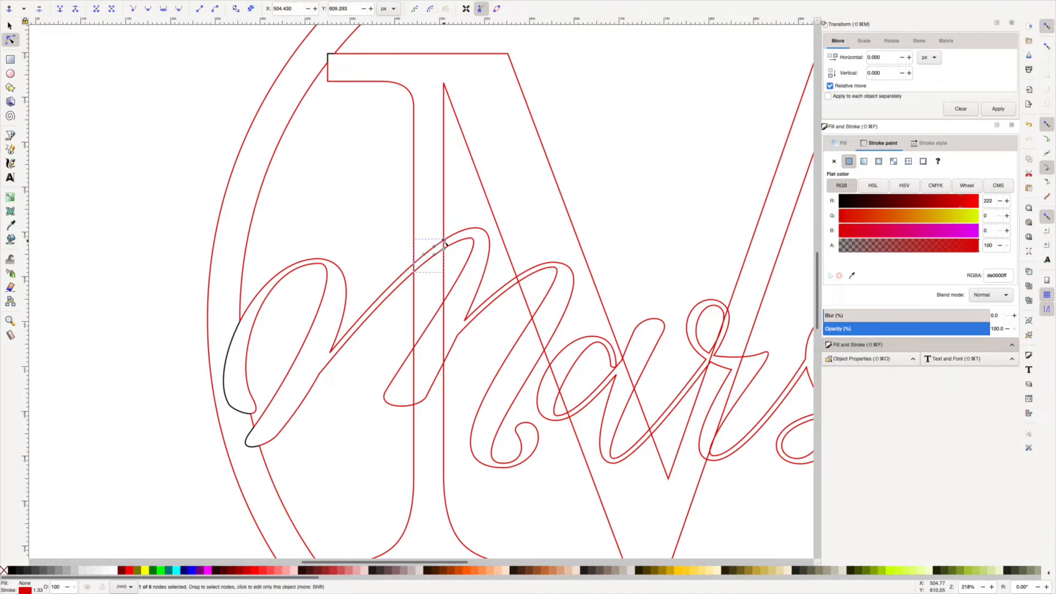
left_click(444, 249, "shift")
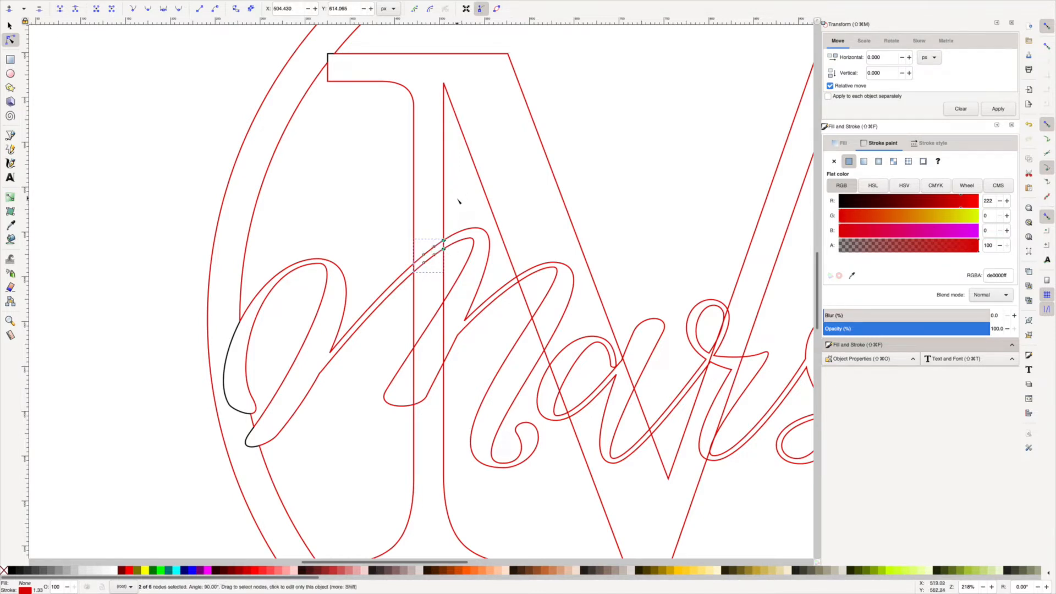
left_click(76, 9)
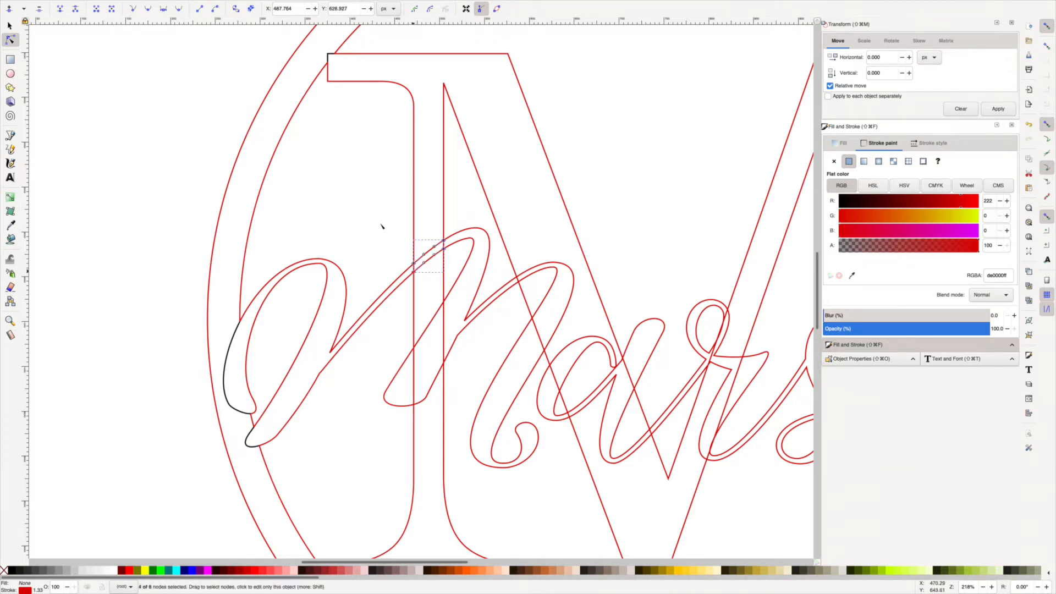
mouse_move(179, 3)
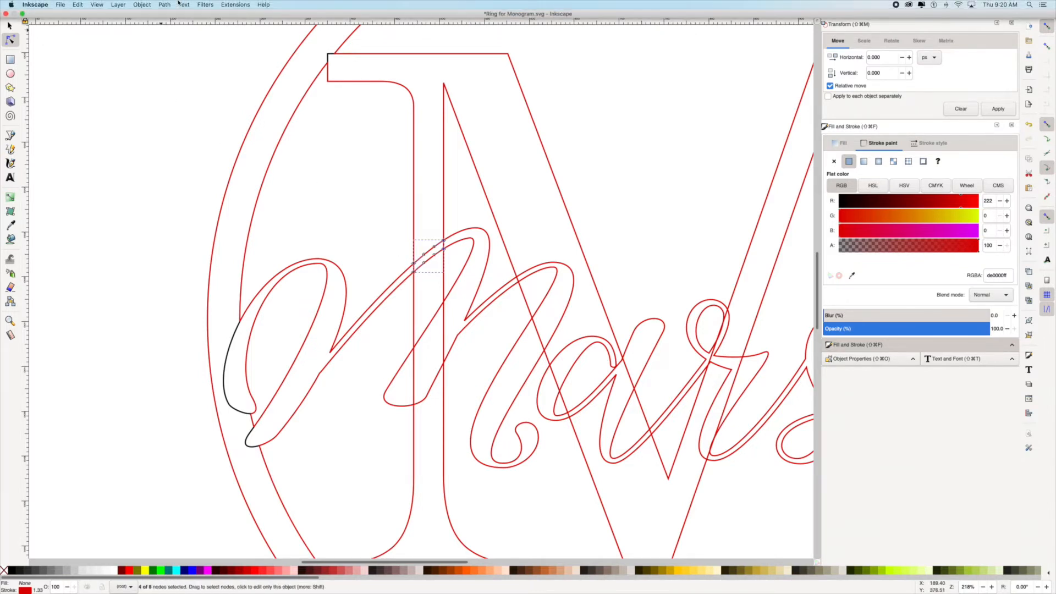
left_click(166, 5)
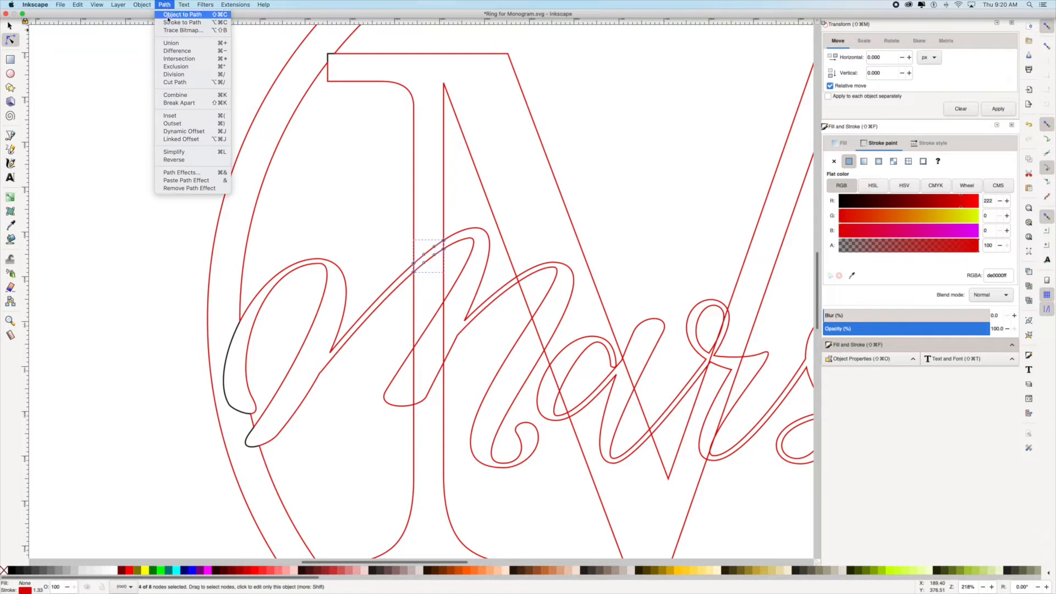
left_click(175, 103)
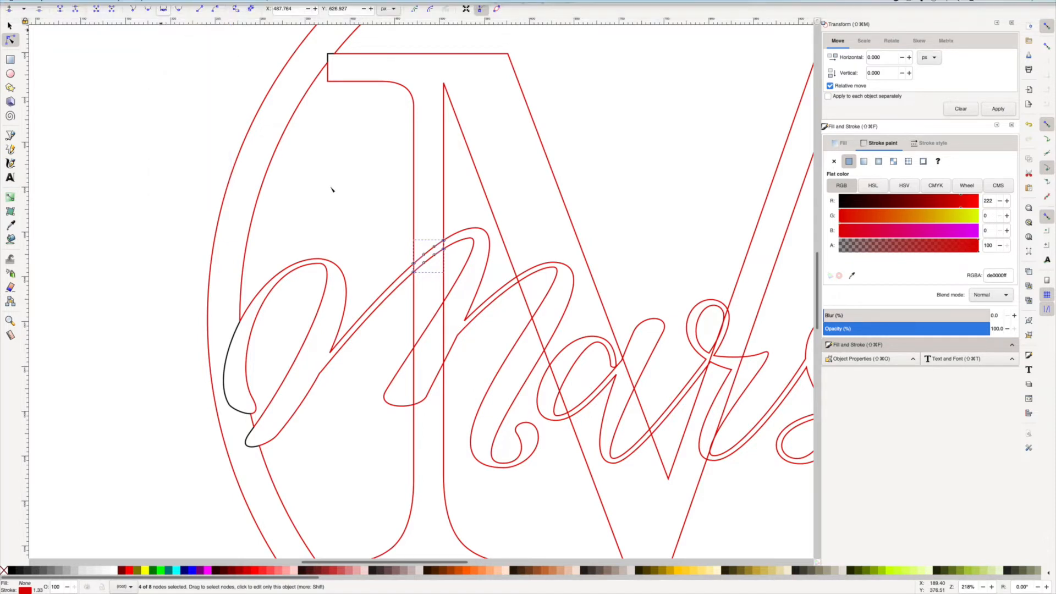
left_click(383, 258)
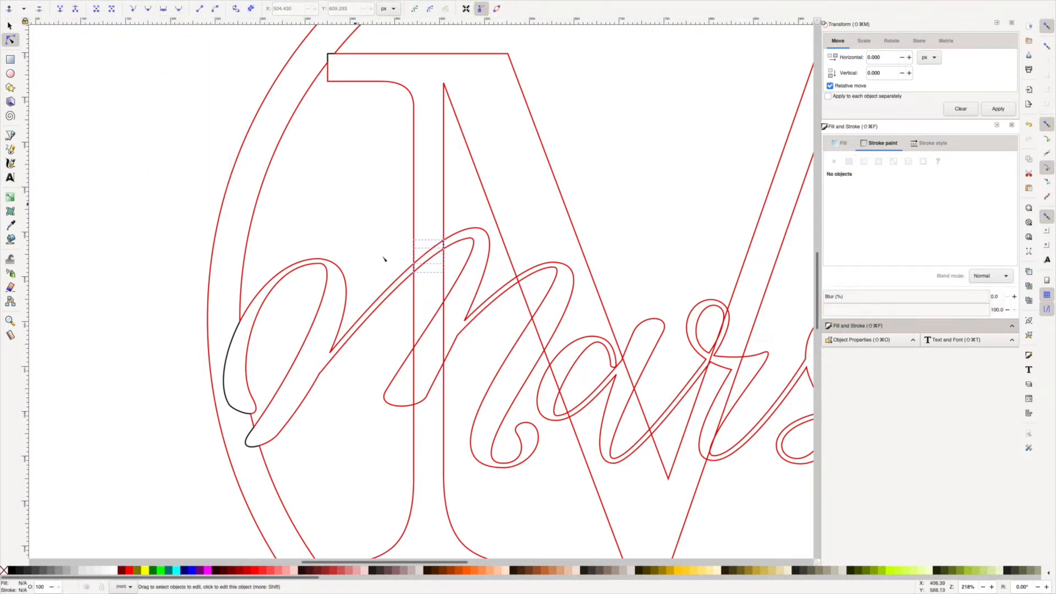
Step: Delete the two short stem-edge segments lying inside the script m's first upstroke
left_click(415, 269)
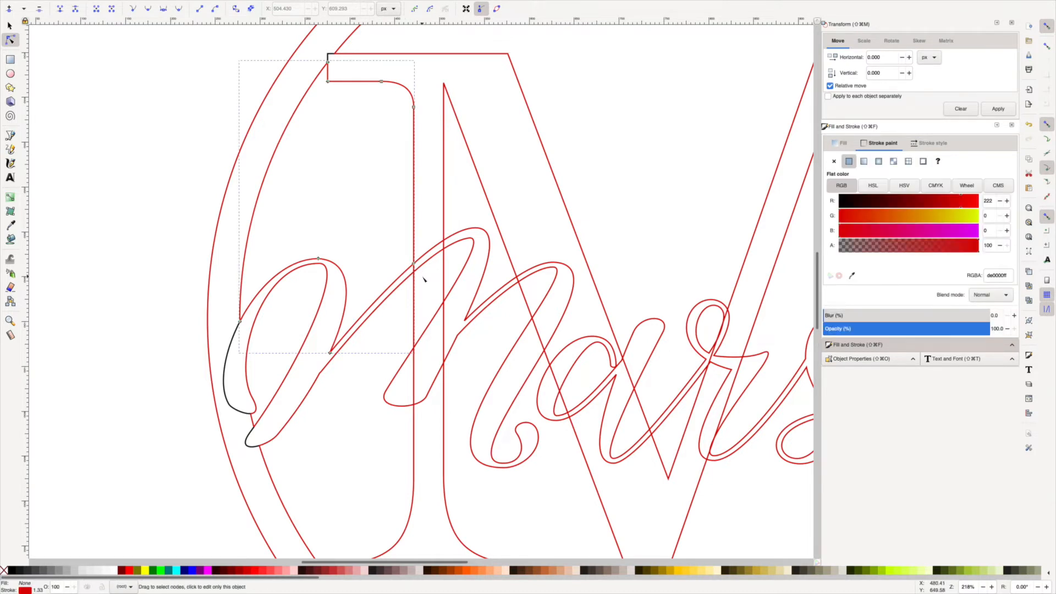
scroll(423, 278, "up", 3)
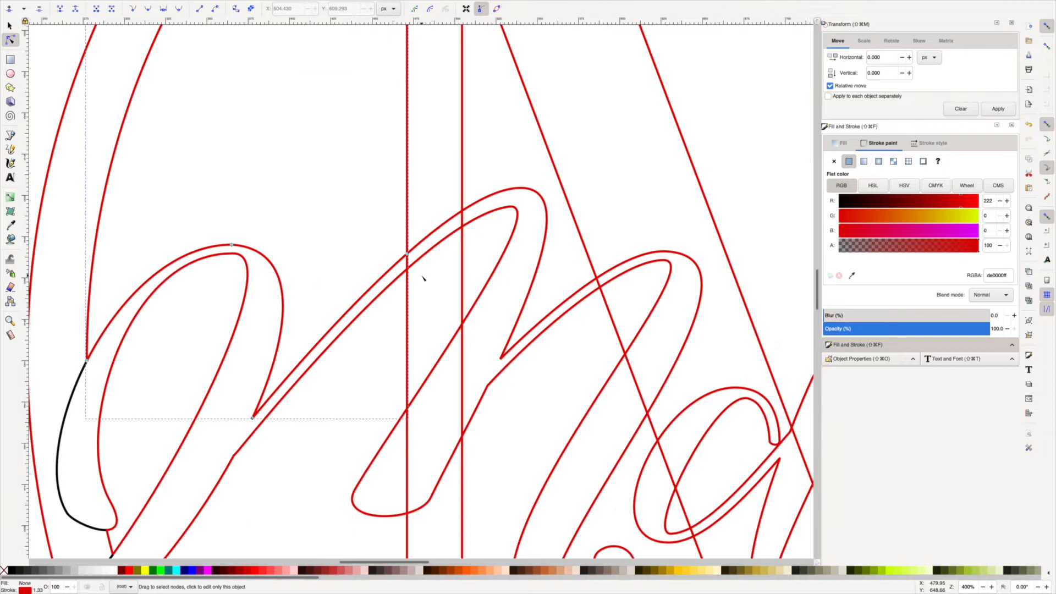
left_click(400, 257)
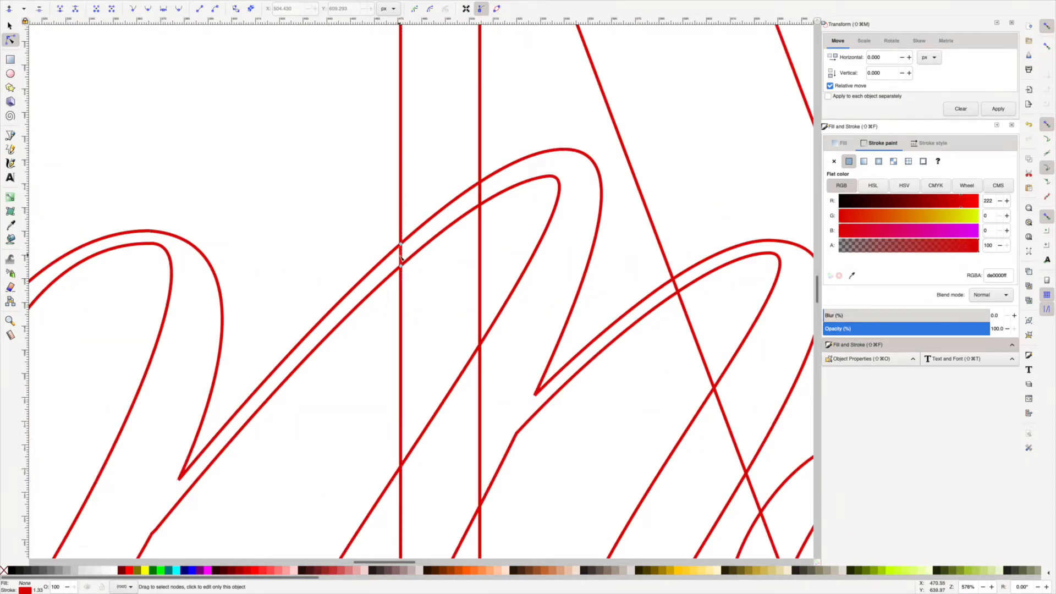
right_click(401, 257)
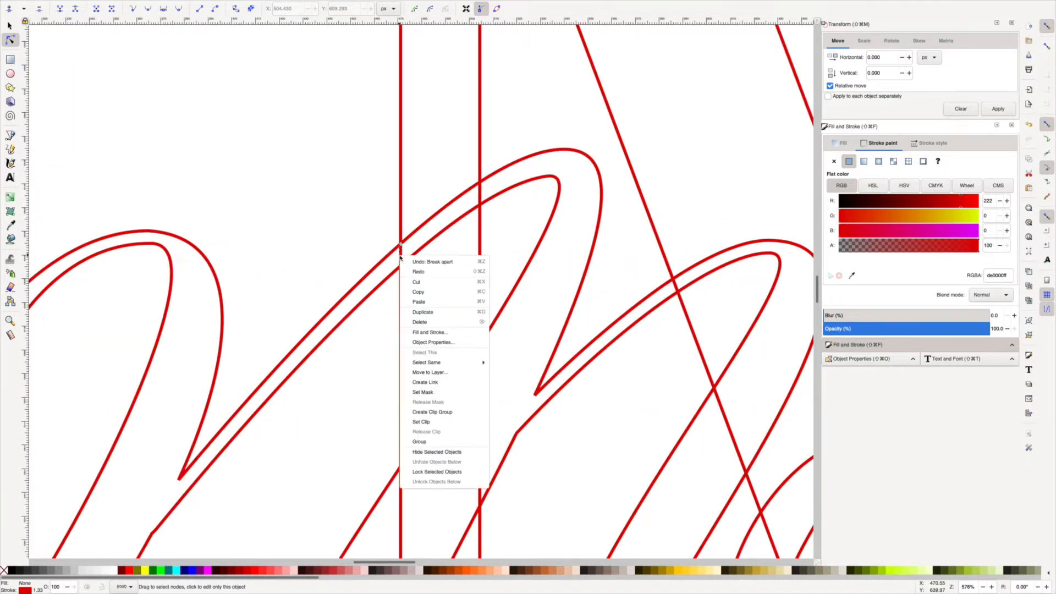
left_click(420, 322)
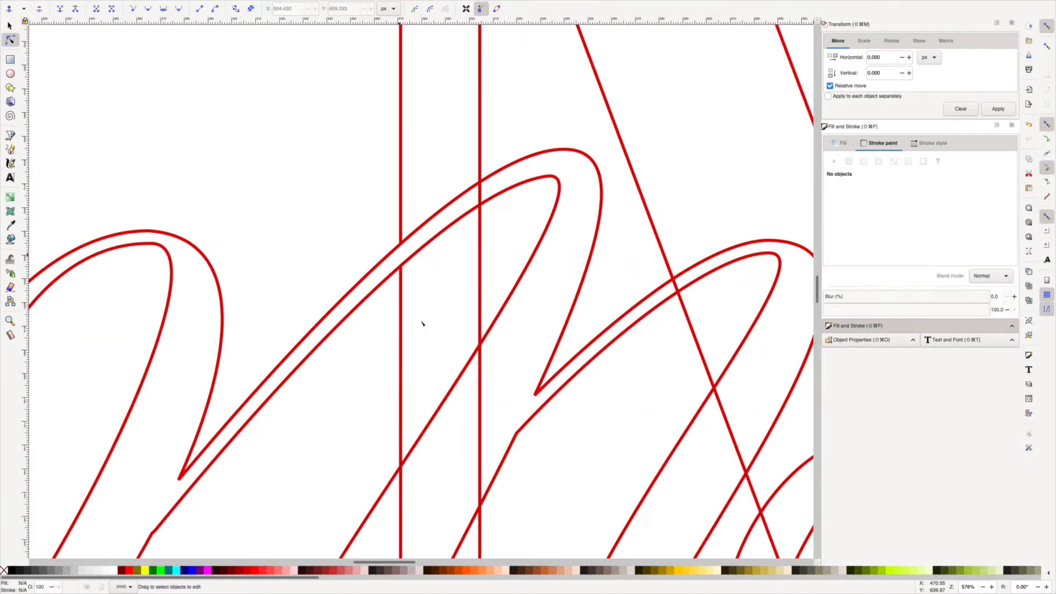
left_click(480, 191)
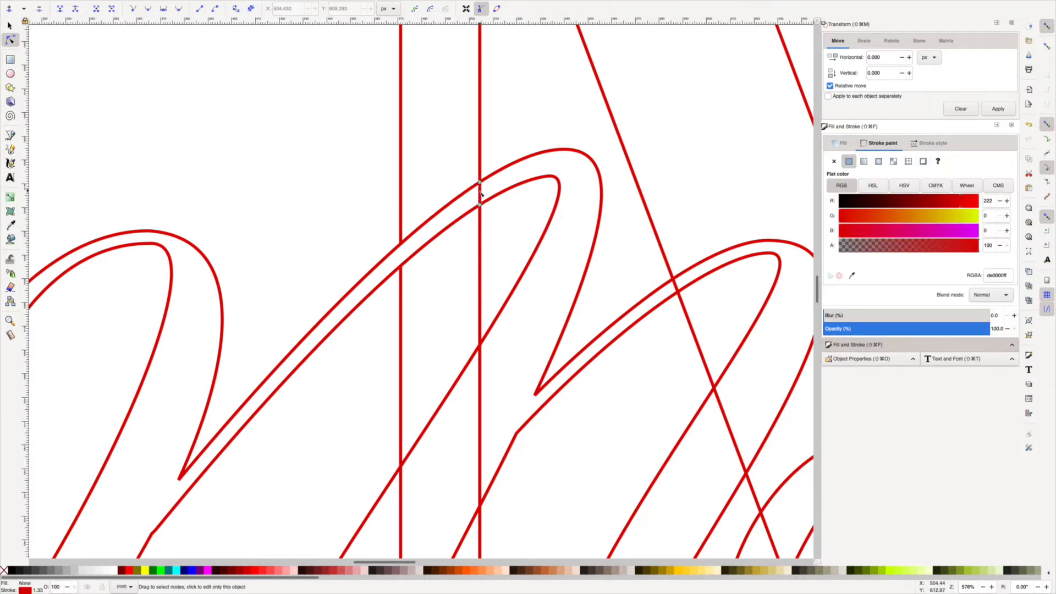
right_click(480, 193)
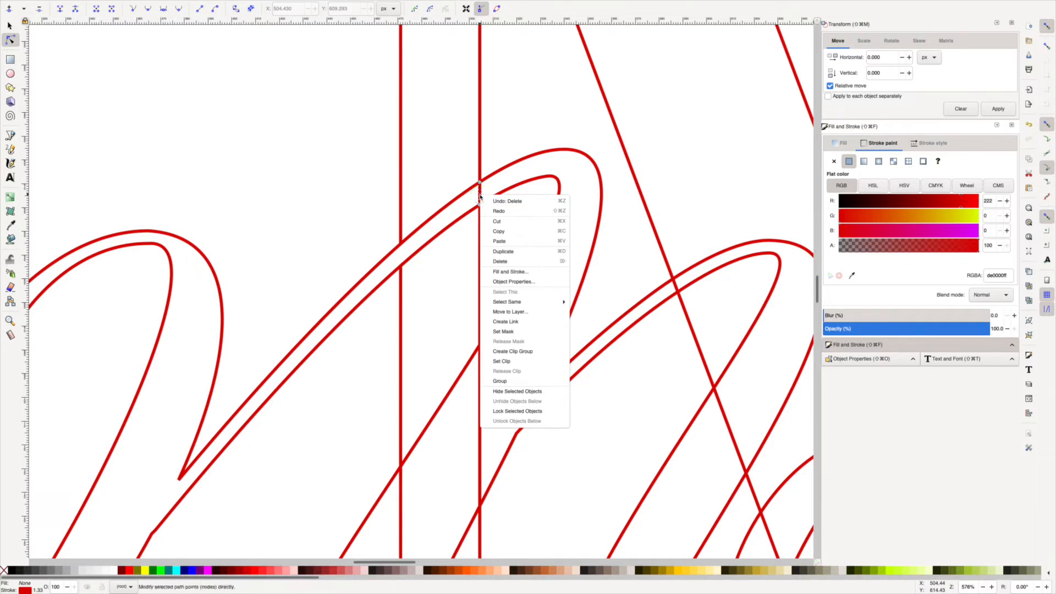
left_click(495, 260)
Step: Make both script m upstroke segments between the stem edges black by setting their red value to 1, and deselect them
left_click(431, 221)
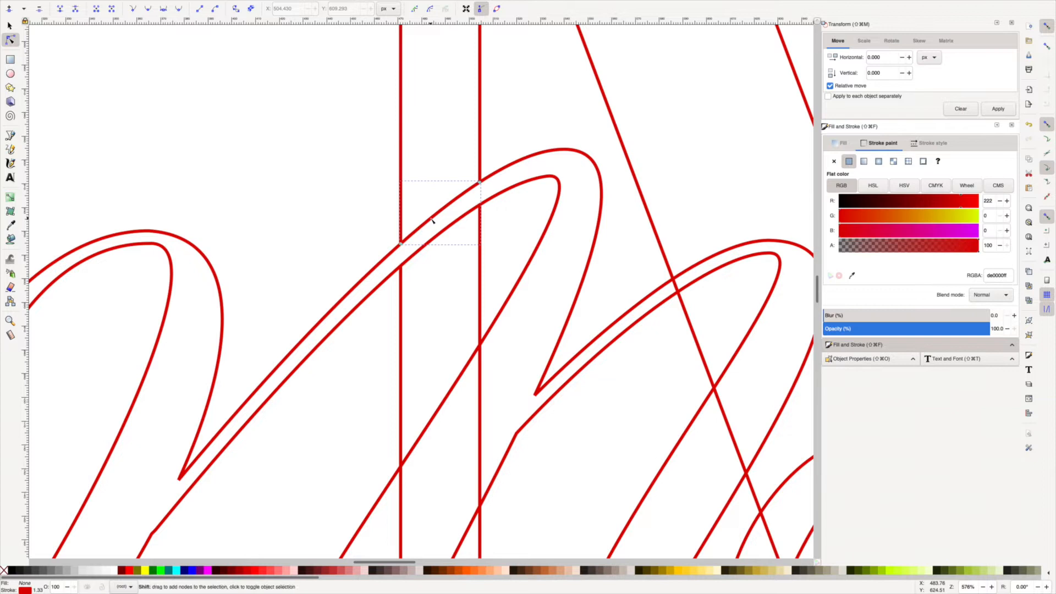
left_click(438, 236, "shift")
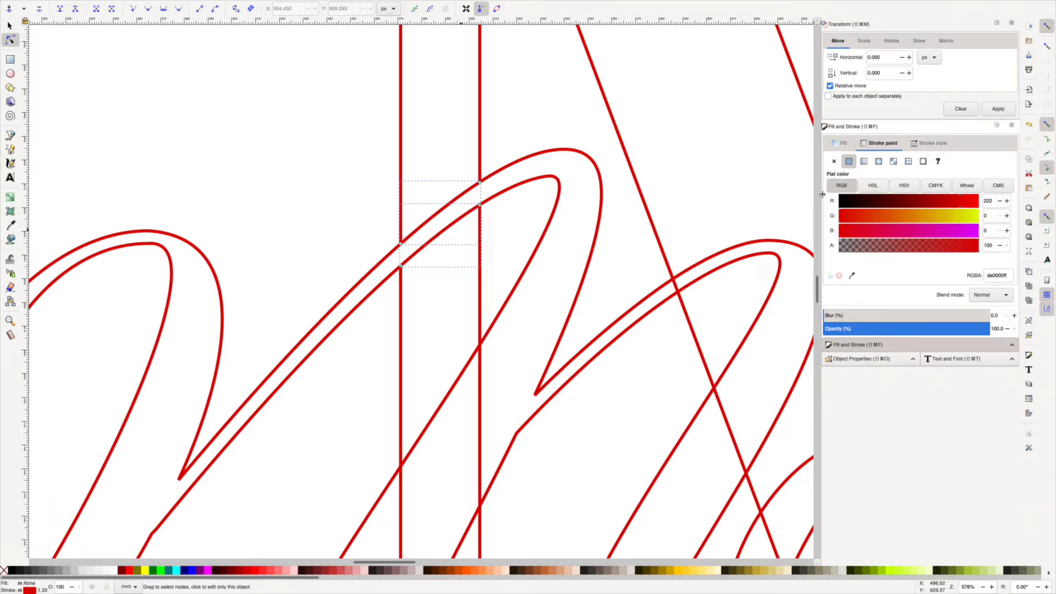
left_click(840, 202)
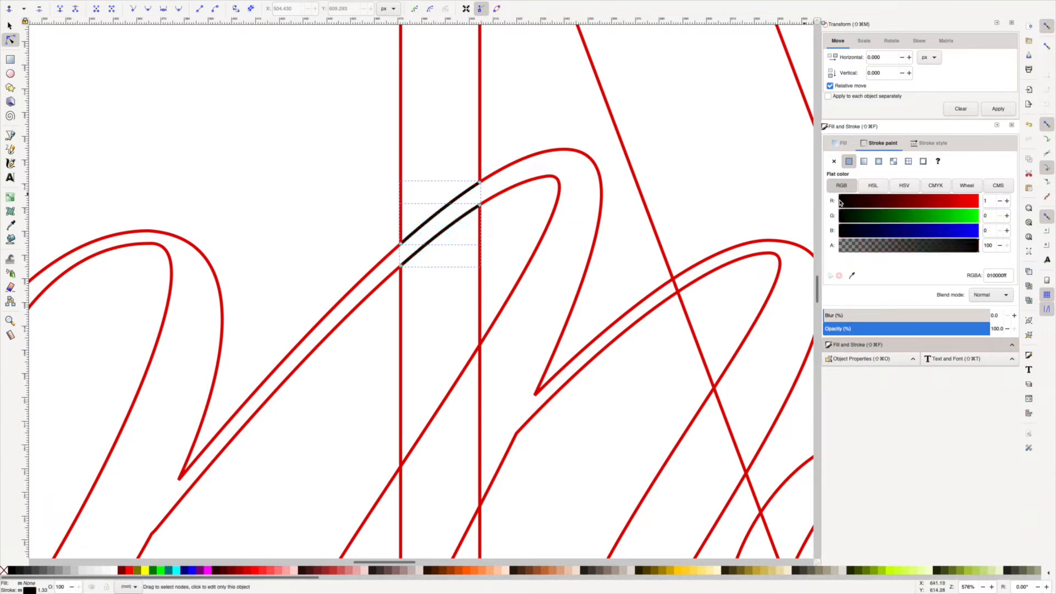
left_click(503, 128)
Step: Delete the left stem's edge segments that cross the script m's first downstroke
scroll(460, 217, "down", 5)
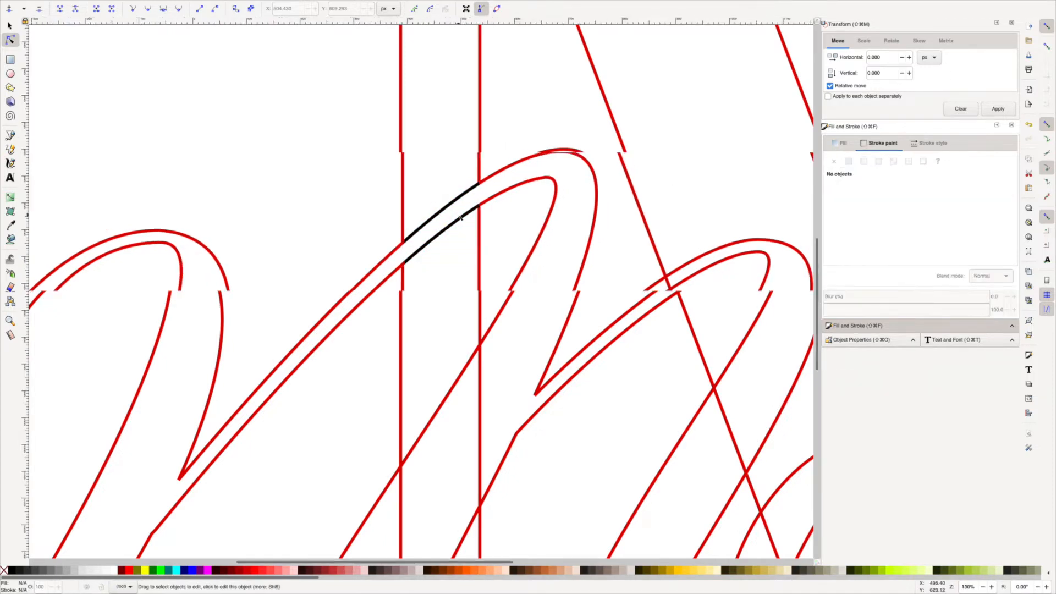
scroll(460, 217, "up", 3)
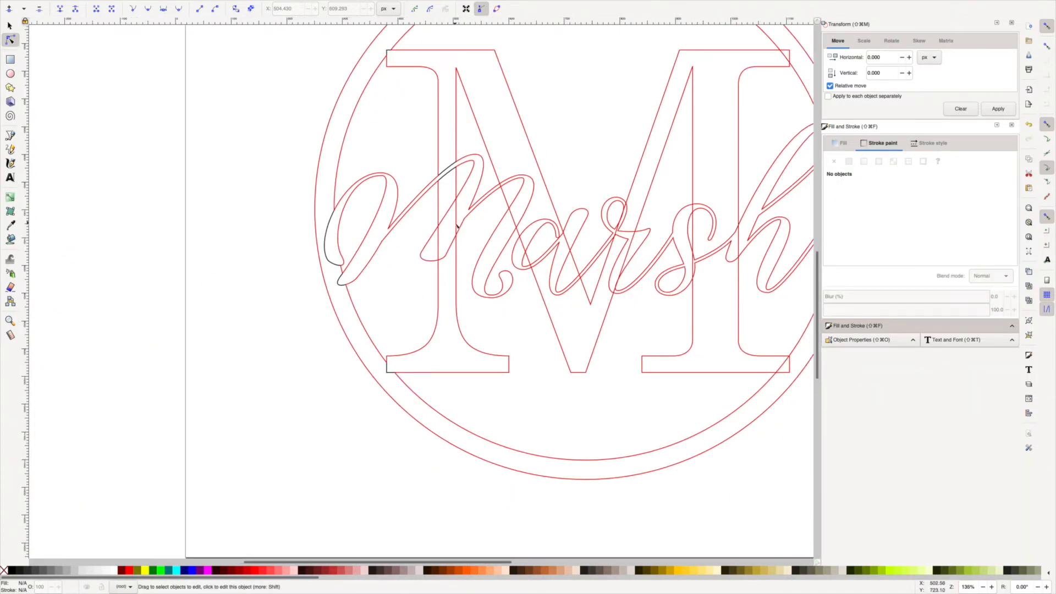
left_click(432, 202)
right_click(433, 304)
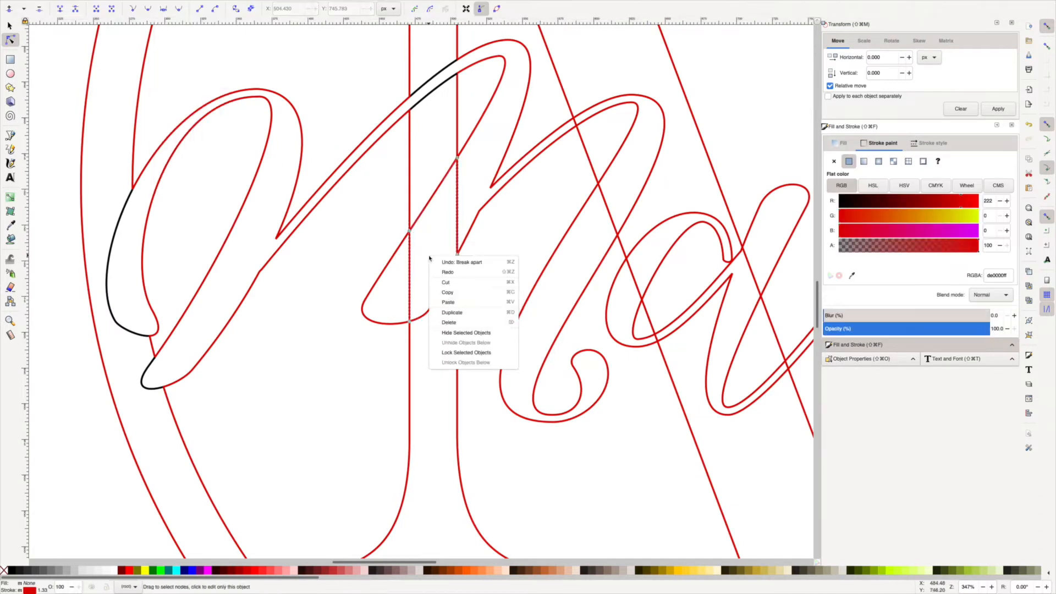
left_click(453, 368)
Step: Break the overlap path at the script m's second hump at its nodes on the large M's left diagonal and separate the pieces
scroll(440, 247, "down", 4)
scroll(513, 228, "up", 2)
left_click(488, 221)
left_click(484, 210)
left_click(498, 248, "shift")
left_click(602, 292, "shift")
left_click(165, 5)
left_click(176, 96)
scroll(488, 165, "up", 5)
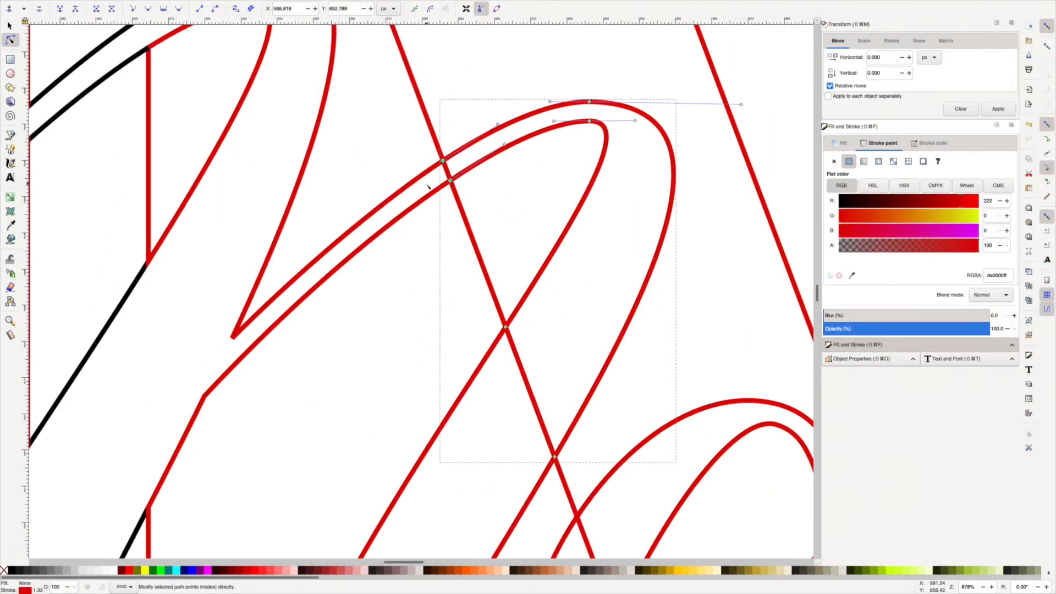
left_click(67, 8)
left_click(164, 5)
left_click(179, 103)
Step: Delete the diagonal-edge segments inside the second hump's upper and lower strokes, breaking the path at the lower crossing first
right_click(446, 170)
left_click(466, 237)
left_click(522, 369)
left_click(521, 369)
left_click(67, 8)
left_click(164, 4)
left_click(179, 103)
right_click(526, 383)
left_click(543, 218)
Step: Select the overlap paths where the large M's left diagonal meets the script a and break them apart
scroll(688, 269, "down", 4)
left_click(406, 308)
left_click(465, 176, "shift")
left_click(164, 4)
left_click(179, 103)
Step: Break the script a's bowl path at its two upper nodes on the diagonal's left edge and separate the pieces
left_click(480, 288)
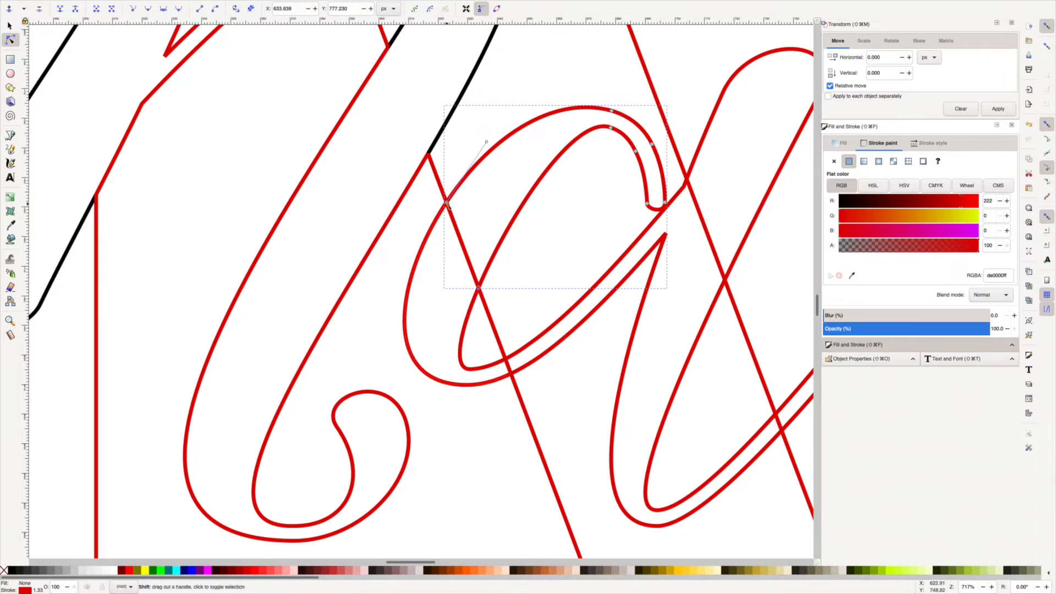
left_click(467, 245)
left_click(446, 203)
left_click(447, 202)
left_click(74, 9)
left_click(164, 5)
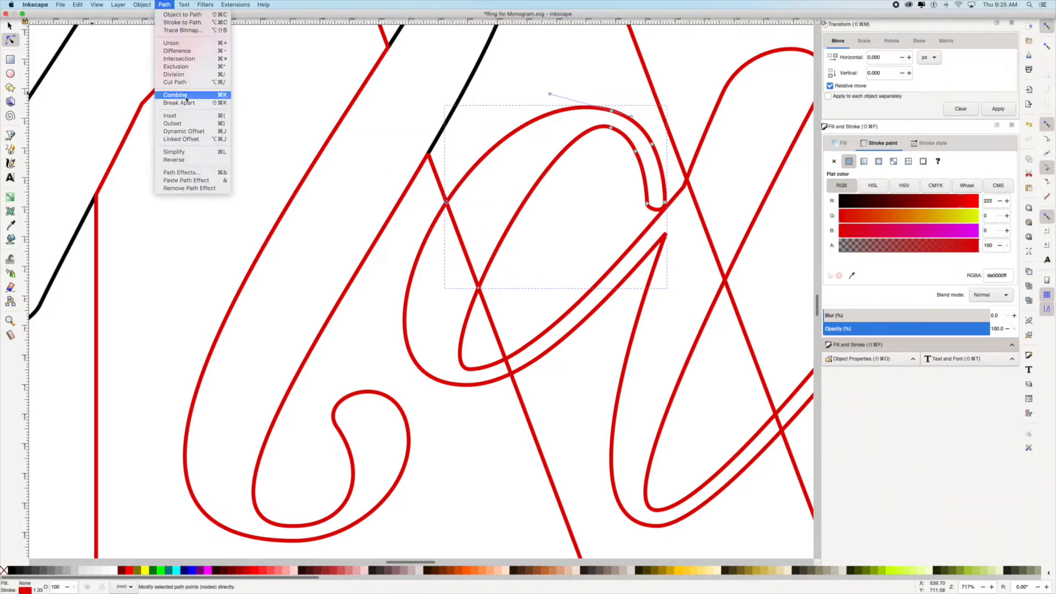
left_click(179, 103)
Step: Delete the diagonal-edge segment inside the script a's upper bowl stroke and color the remaining bowl outline black
right_click(459, 237)
left_click(538, 268)
left_click(498, 250)
left_click(11, 571)
Step: Break the path where the diagonal's left edge crosses the script a's lower stroke and separate the short edge segment
scroll(467, 308, "right", 2)
left_click(451, 319)
left_click(75, 8)
left_click(165, 4)
left_click(180, 102)
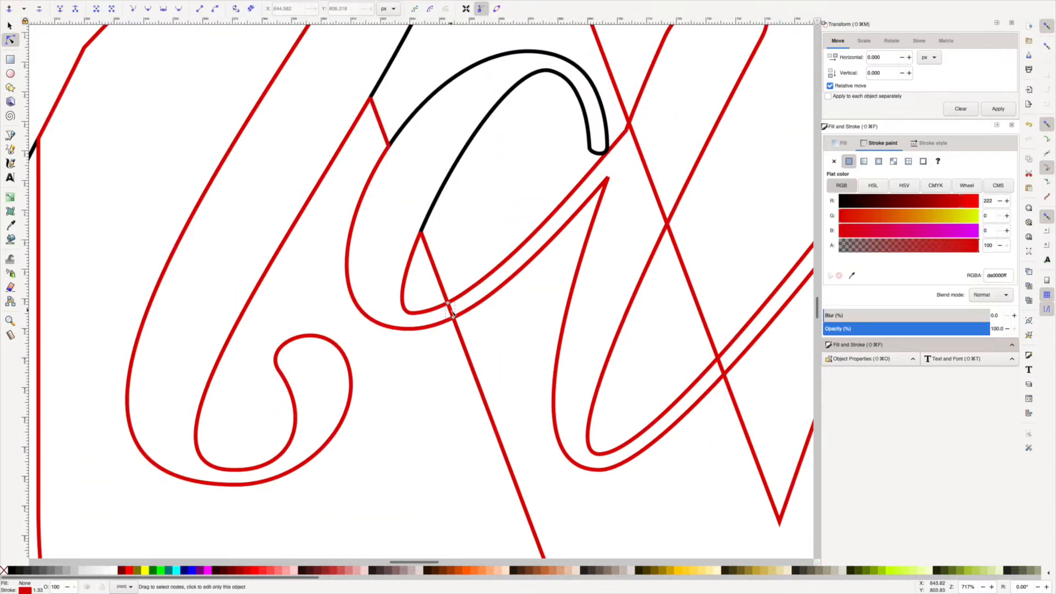
Step: Delete the segment of the left diagonal's right edge that crosses the script a's stem
scroll(612, 283, "right", 5)
scroll(612, 283, "right", 3)
left_click(412, 172)
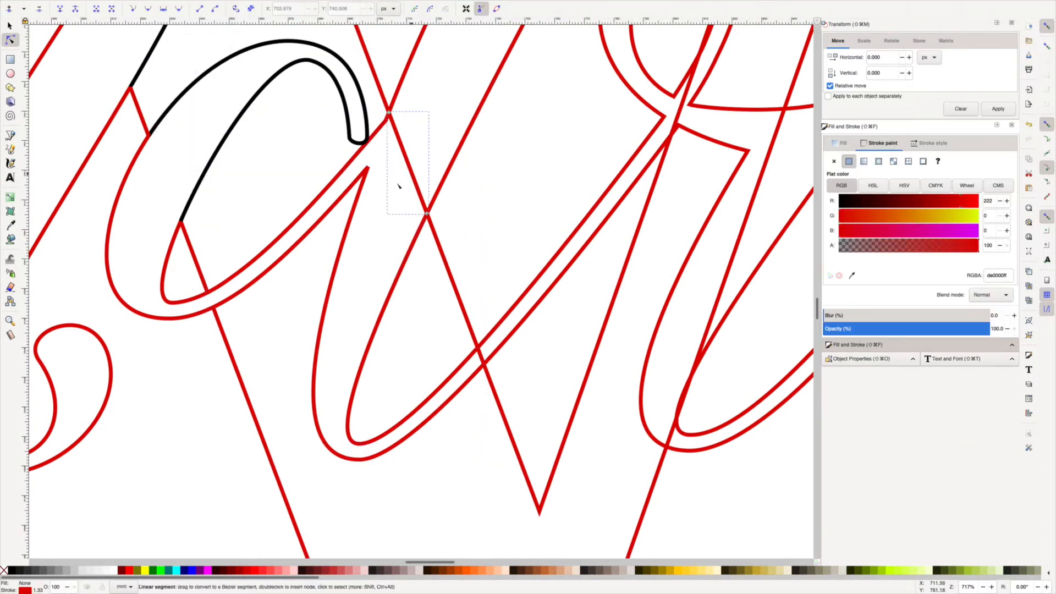
right_click(412, 171)
left_click(454, 228)
Step: Break the path where the diagonal's right edge crosses the script a's connecting tail and delete the short edge segment inside
left_click(439, 388)
left_click(74, 9)
left_click(164, 5)
left_click(180, 103)
right_click(480, 356)
left_click(522, 412)
Step: Color the script a's remaining stem and tail outlines within the left diagonal black
left_click(376, 326)
left_click(11, 570)
scroll(608, 257, "right", 8)
scroll(632, 264, "down", 3)
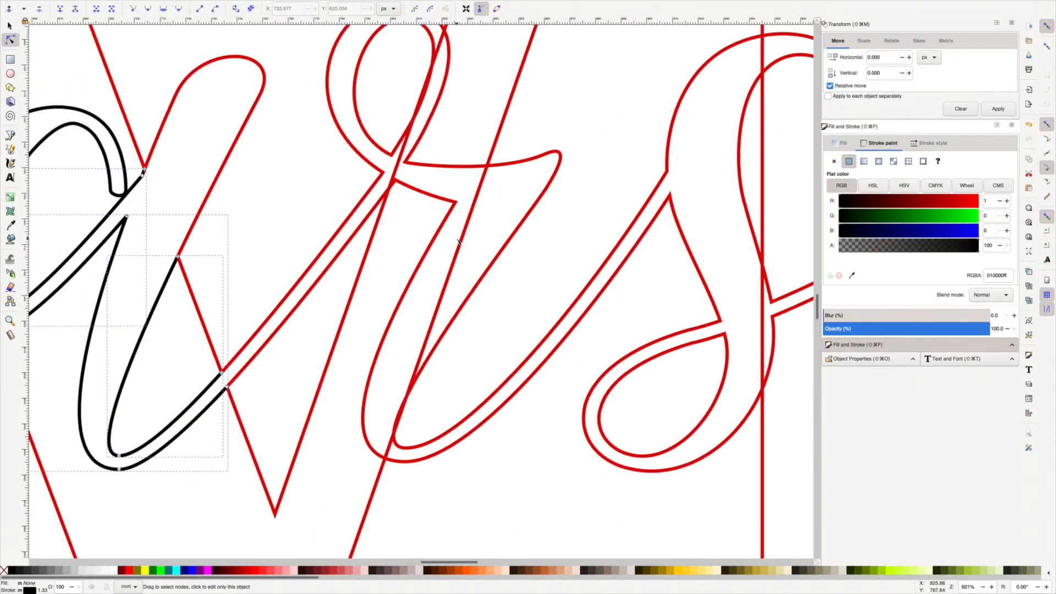
Step: Break the M's right diagonal and the script r apart at the r's loop and delete the diagonal segment between the loop's strokes
left_click(510, 275)
left_click(511, 275)
left_click(75, 9)
left_click(164, 4)
left_click(178, 103)
left_click(141, 4)
left_click(156, 71)
left_click(165, 4)
left_click(184, 103)
scroll(444, 250, "up", 1)
left_click(518, 277)
right_click(519, 277)
left_click(536, 345)
Step: Color the short inner-loop segment of the script r inside the right diagonal black
scroll(512, 402, "up", 3)
left_click(499, 243)
left_click(12, 570)
left_click(488, 274)
left_click(488, 273)
scroll(572, 172, "down", 5)
scroll(572, 172, "left", 2)
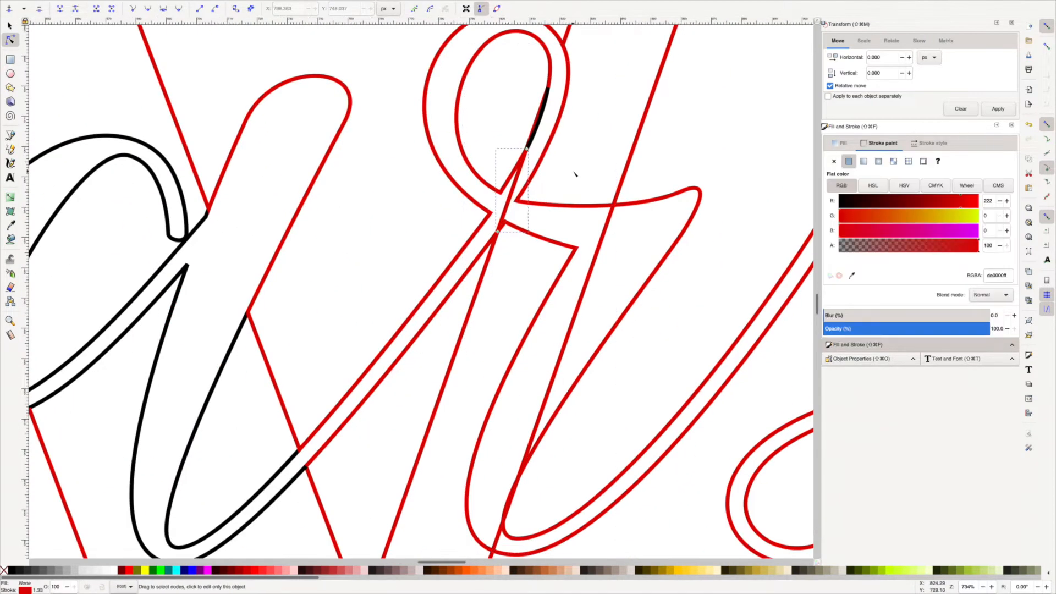
Step: Delete the diagonal's left-edge segment crossing the script r's junction and color the r's outer loop edge and shoulder inside the diagonal black
left_click(165, 5)
left_click(179, 103)
right_click(505, 304)
left_click(522, 372)
left_click(552, 380)
left_click(165, 4)
left_click(179, 103)
left_click(839, 201)
left_click(550, 385)
Step: Break the paths apart where the diagonal's right edge crosses the script r and delete the edge segment inside the letter
left_click(632, 247)
left_click(600, 241)
left_click(600, 241)
left_click(165, 5)
left_click(179, 103)
left_click(632, 248)
left_click(587, 279)
key("Delete")
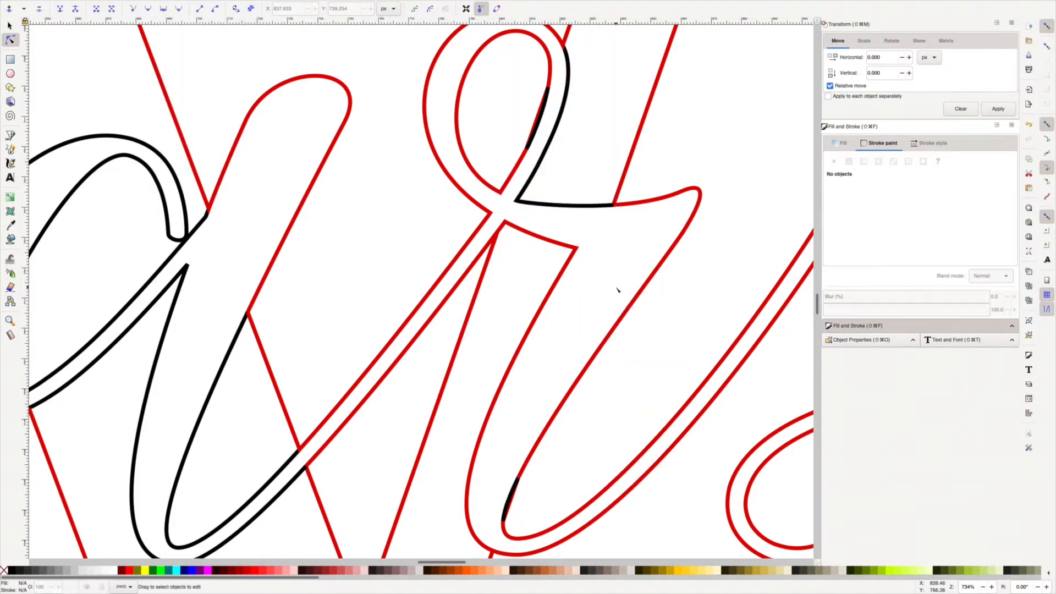
Step: Color the script r's stem outline within the right diagonal black
scroll(618, 290, "down", 3)
left_click(530, 145)
left_click(524, 466, "shift")
left_click(840, 201)
scroll(575, 236, "down", 4)
scroll(770, 231, "up", 3)
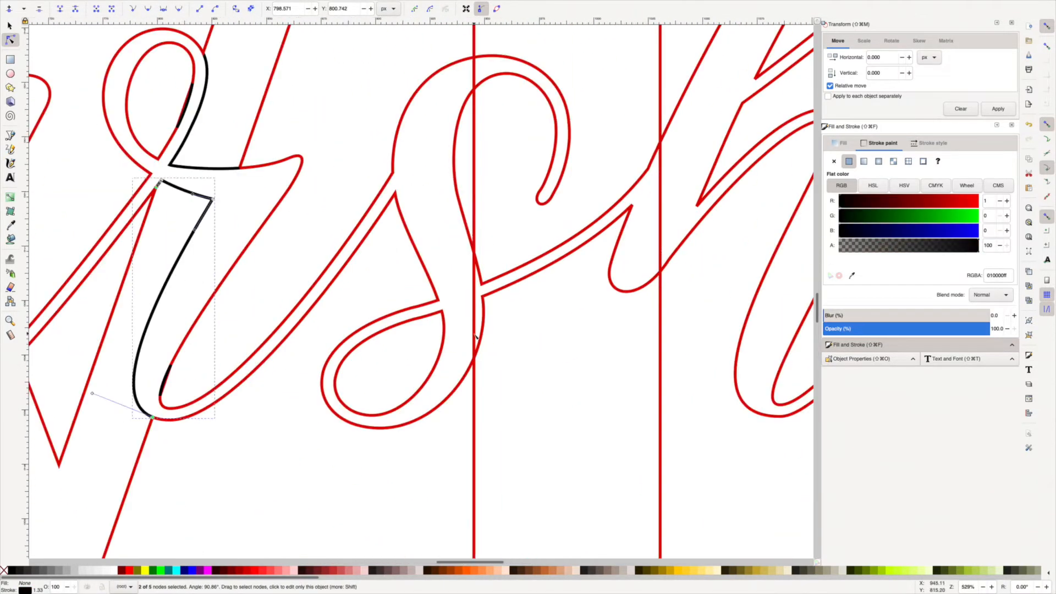
Step: Break the M's right stem at its left edge's lower crossings with the script s and delete the segment between them
left_click(616, 218)
left_click(474, 253)
left_click(473, 358, "shift")
left_click(79, 5)
left_click(537, 299)
left_click(474, 314)
key("Delete")
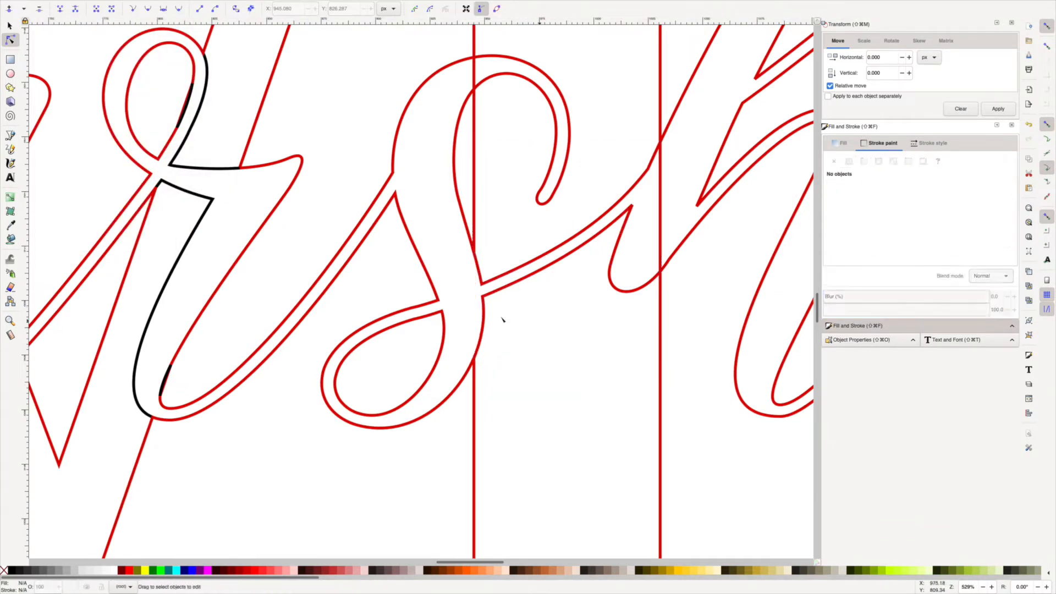
Step: Break the right stem's right edge where it crosses the script h's starting stroke and delete the segment between the crossings
left_click(528, 276)
left_click(660, 143)
left_click(660, 271, "shift")
left_click(165, 5)
left_click(180, 103)
right_click(660, 247)
left_click(682, 315)
Step: Color the outlines of the stroke connecting the script s and h inside the right stem black
left_click(555, 264)
left_click(839, 201)
left_click(556, 252)
left_click(839, 202)
Step: Break the paths apart where the stem's left edge crosses the script s's top curve and delete the short edge segment inside
left_click(474, 72)
left_click(474, 89)
left_click(164, 5)
left_click(179, 103)
left_click(474, 56)
left_click(164, 4)
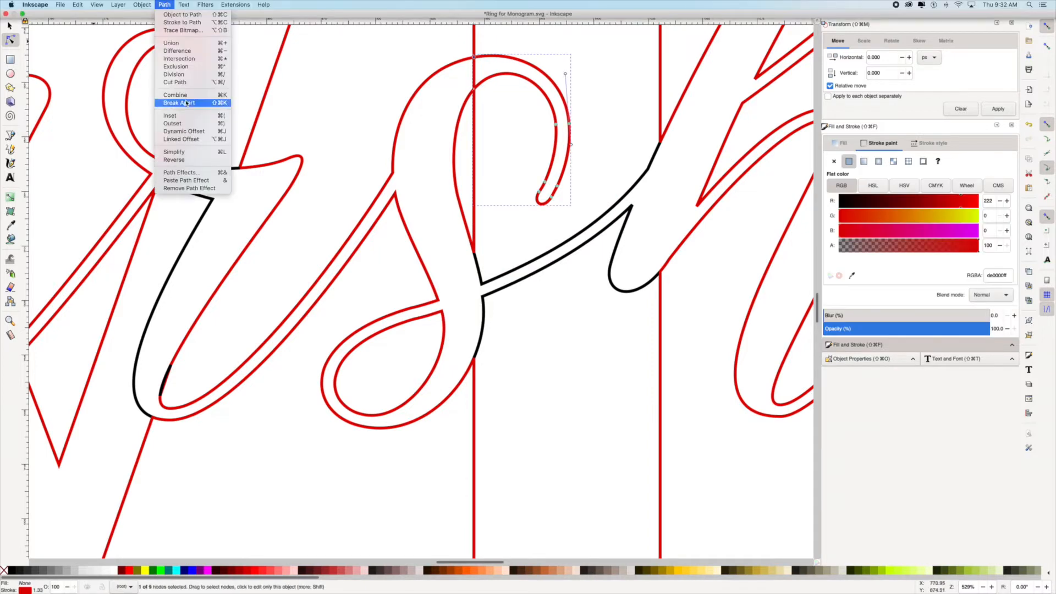
left_click(179, 103)
right_click(474, 70)
left_click(493, 137)
Step: Color the script s's upper hook outline inside the right stem black
left_click(566, 101)
left_click(840, 204)
left_click(617, 224)
scroll(617, 224, "right", 10)
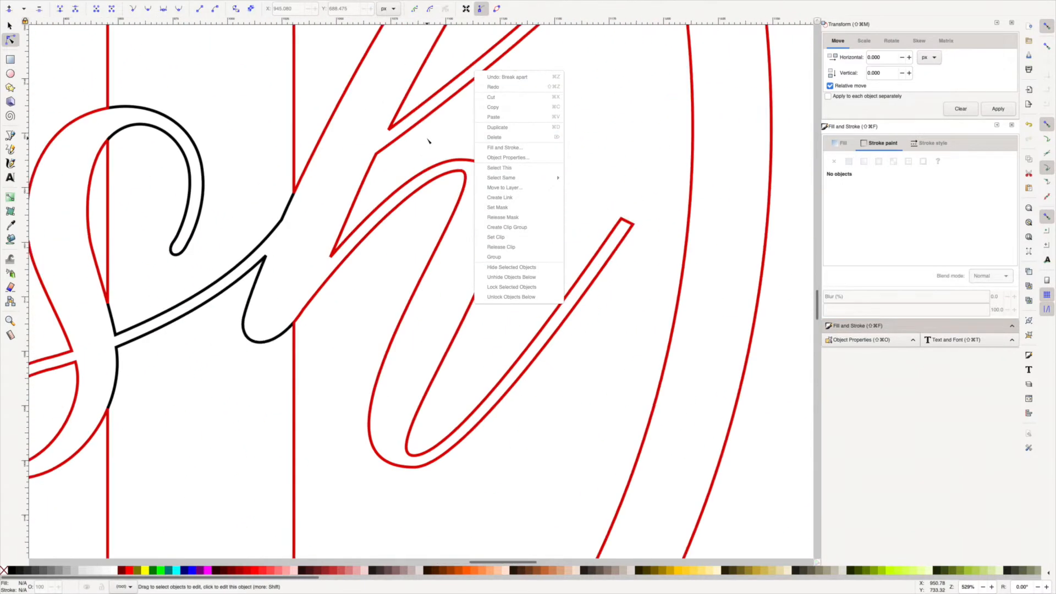
Step: Break the ring's inner circle and the script h's tall loop apart at their upper crossings
scroll(428, 141, "up", 9)
left_click(649, 109)
left_click(614, 99)
left_click(620, 118, "shift")
left_click(164, 5)
left_click(180, 103)
left_click(649, 109)
left_click(164, 5)
left_click(179, 103)
left_click(602, 70)
left_click(164, 4)
left_click(180, 103)
right_click(618, 113)
key("Escape")
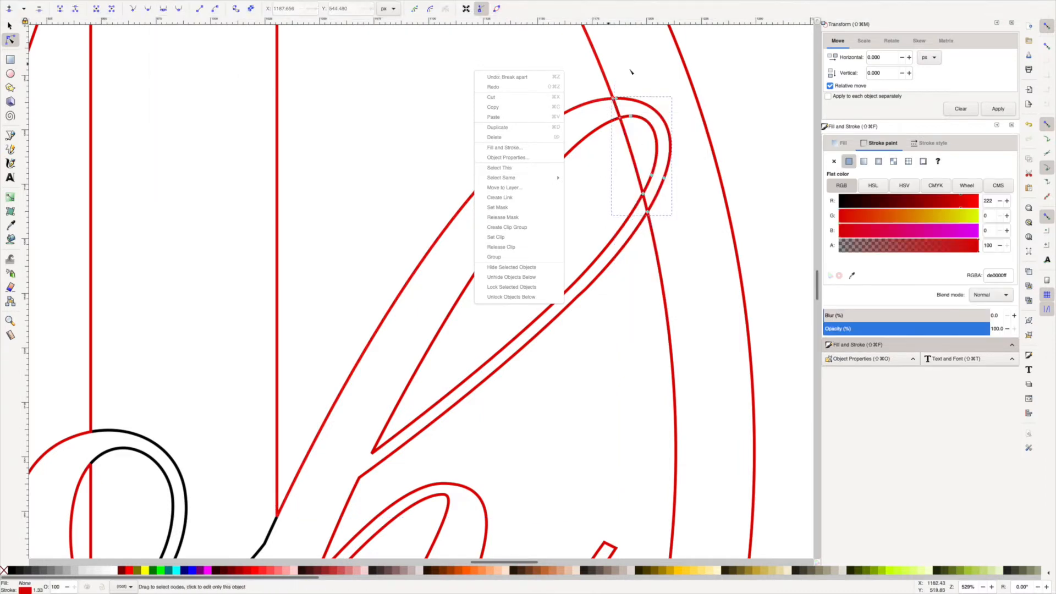
Step: Break the paths apart where the inner circle crosses the lower side of the h's loop and delete the short circle segment inside
left_click(647, 213)
left_click(642, 194, "shift")
left_click(164, 4)
left_click(179, 102)
left_click(645, 204)
key("Delete")
Step: Color the inner and outer outlines of the script h's loop tip inside the ring black
left_click(656, 146)
left_click(669, 152, "shift")
left_click(838, 205)
Step: Break the M's lower right serif apart at the ring's inner circle and color its outer corner piece black
scroll(667, 342, "down", 15)
left_click(658, 339)
scroll(674, 316, "up", 3)
left_click(165, 4)
left_click(180, 102)
left_click(629, 370)
left_click(840, 203)
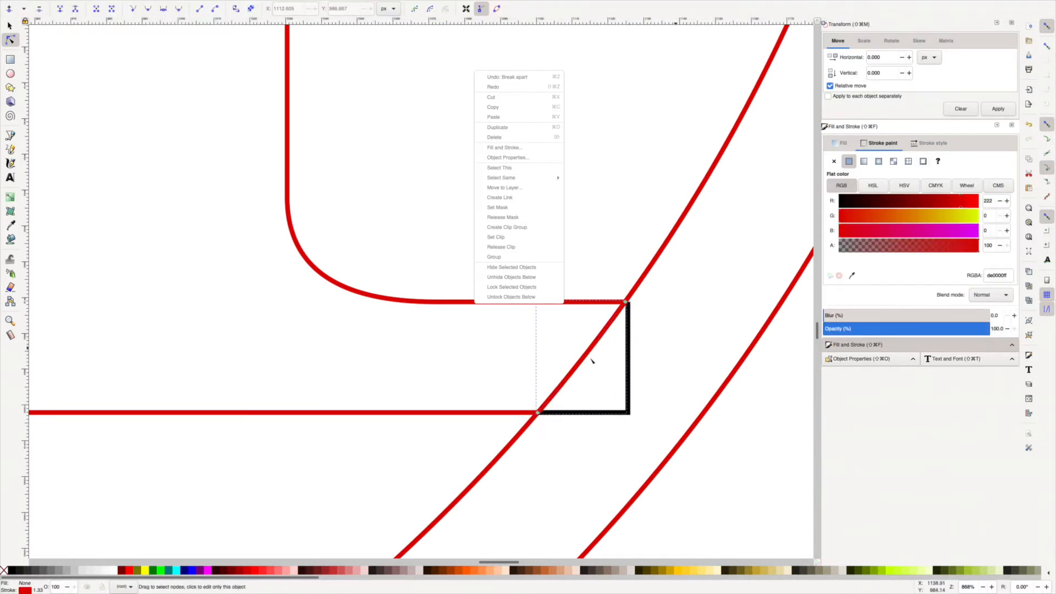
scroll(621, 297, "up", 3)
left_click_drag(619, 294, 621, 285)
key("Escape")
scroll(673, 307, "down", 8)
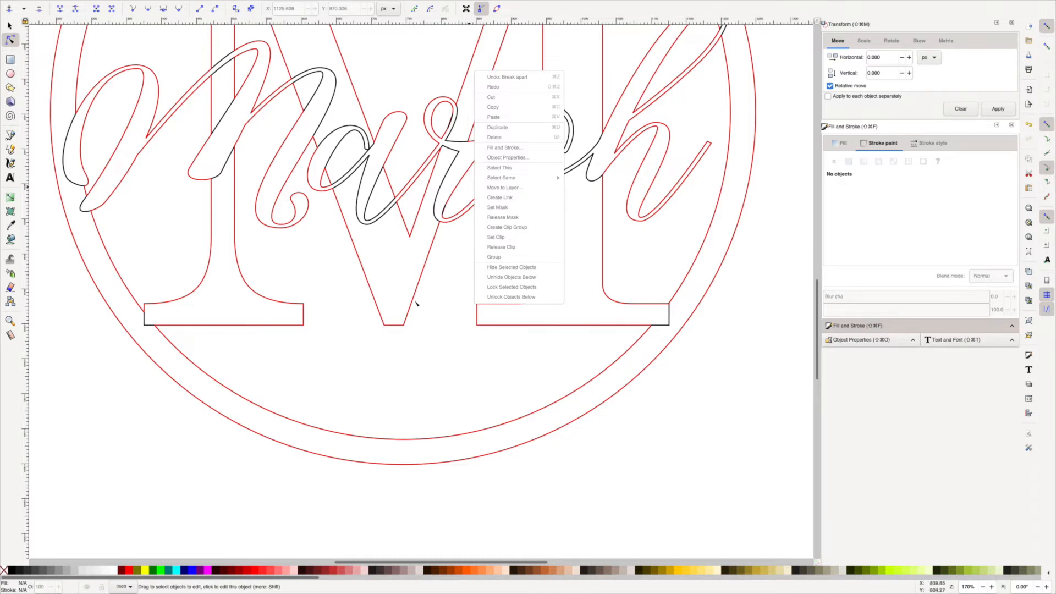
Step: Examine the whole monogram for overlaps between the name, the M and the ring that still need work
scroll(403, 311, "up", 3)
scroll(403, 312, "right", 2)
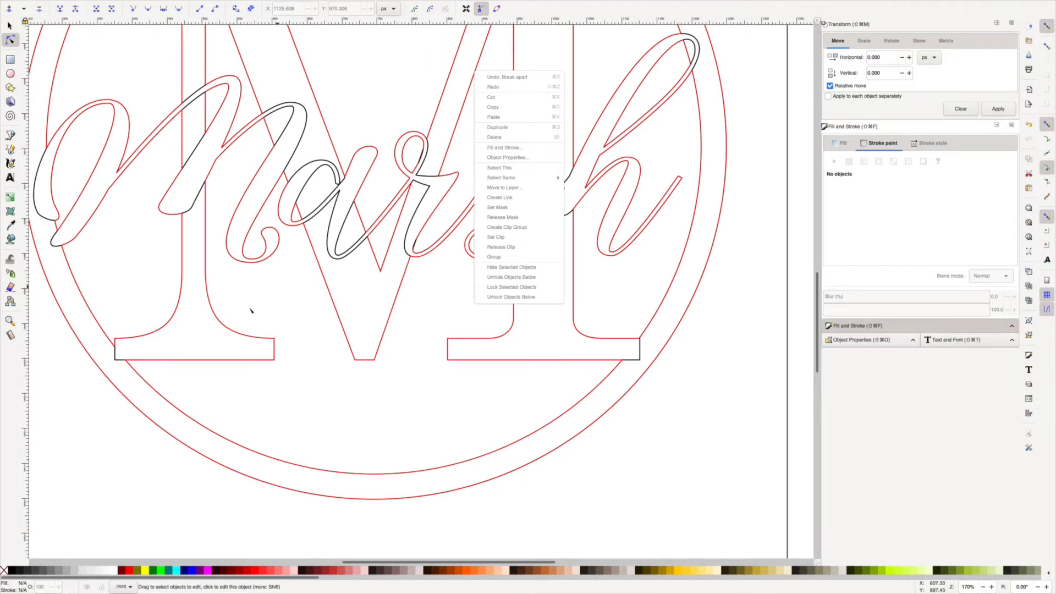
scroll(220, 336, "up", 1)
scroll(220, 336, "left", 2)
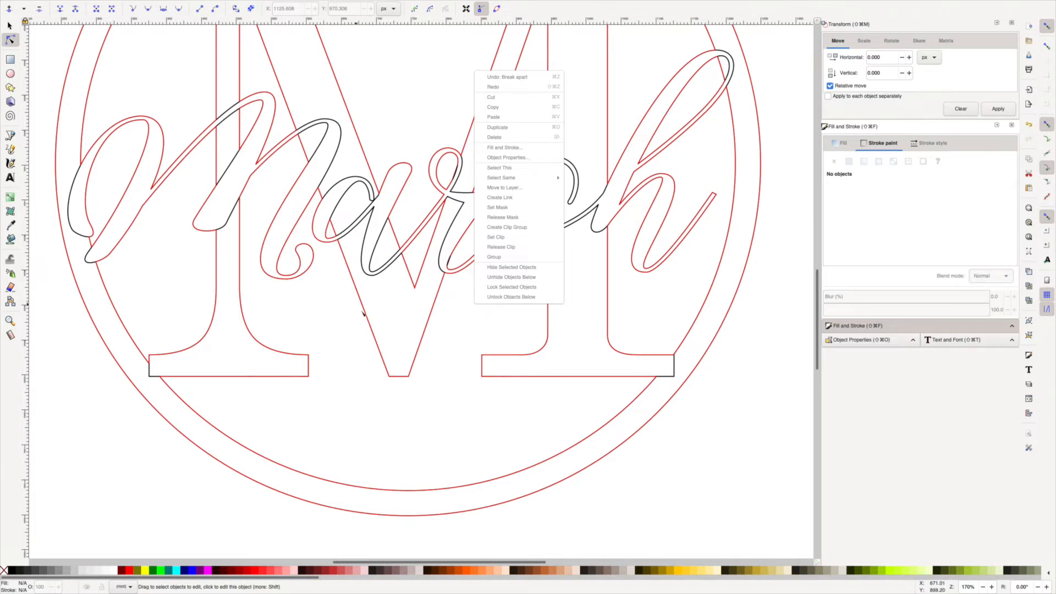
scroll(439, 299, "right", 5)
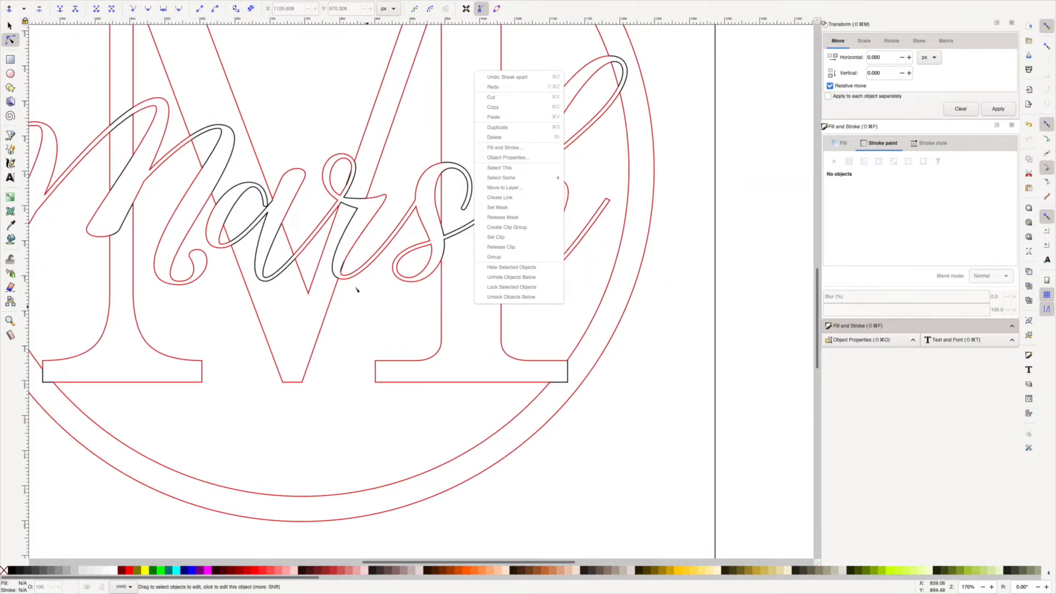
scroll(351, 273, "up", 5)
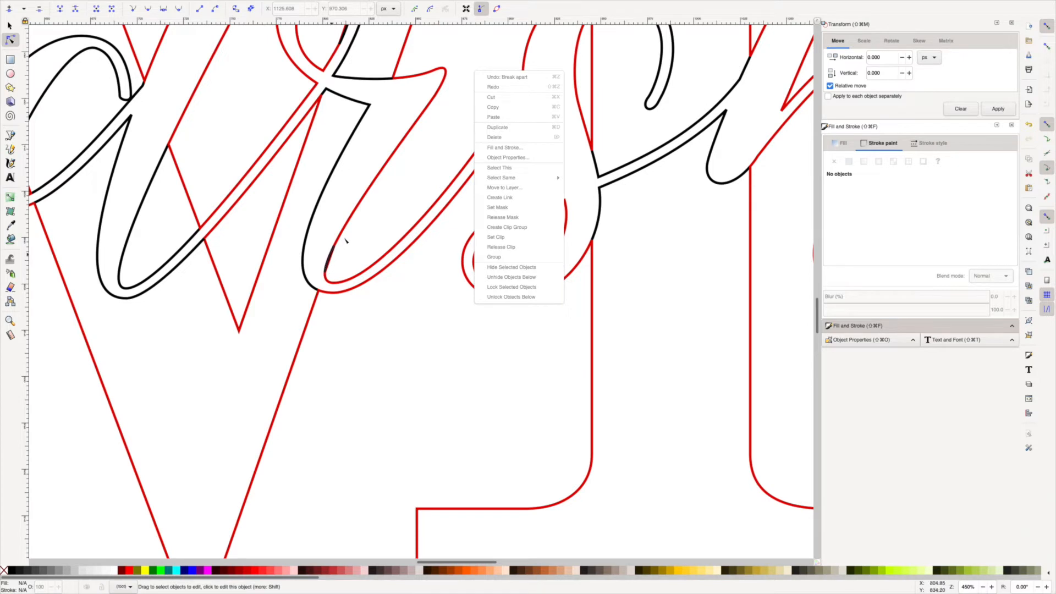
scroll(350, 249, "down", 1)
scroll(350, 248, "down", 3)
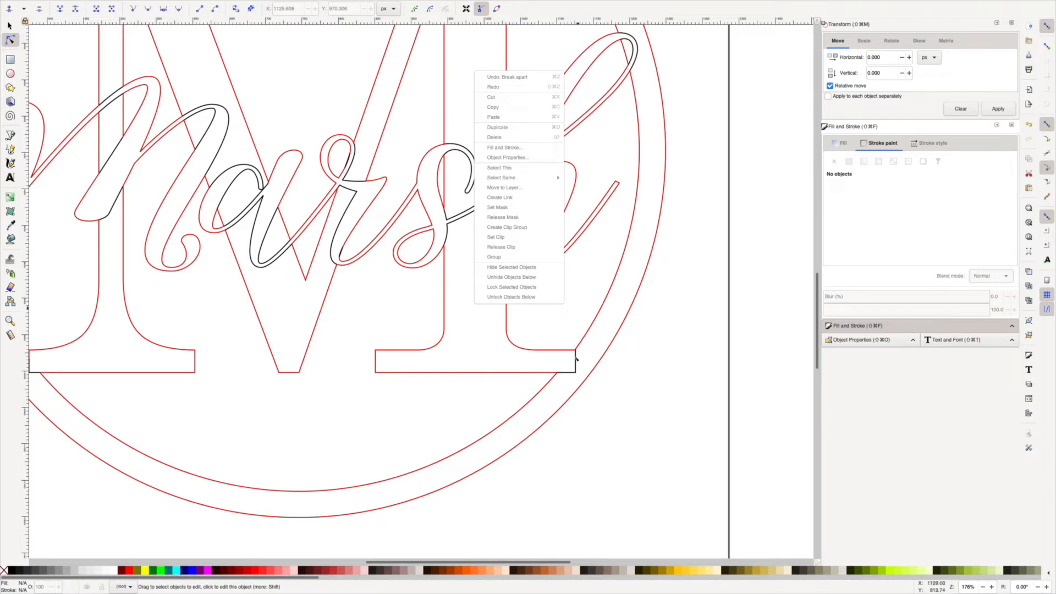
scroll(378, 367, "down", 2)
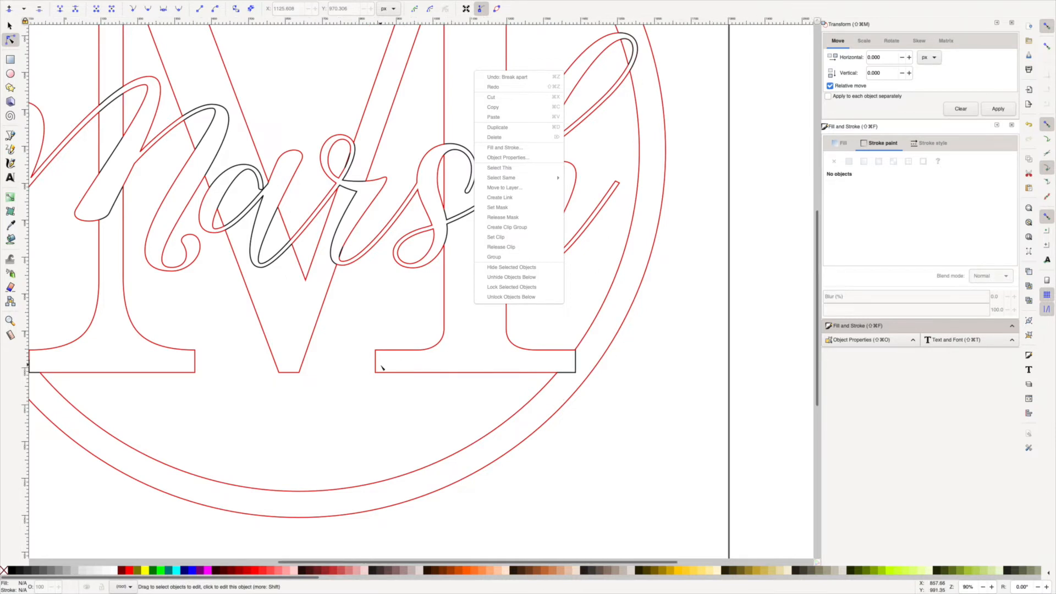
scroll(382, 368, "down", 1)
scroll(382, 368, "right", 1)
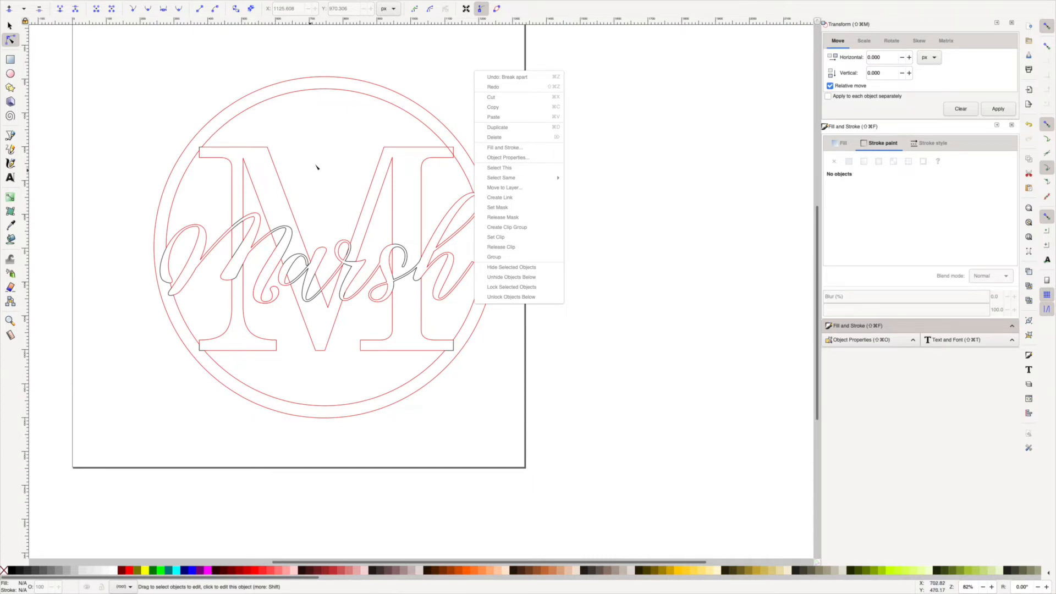
scroll(455, 155, "right", 1)
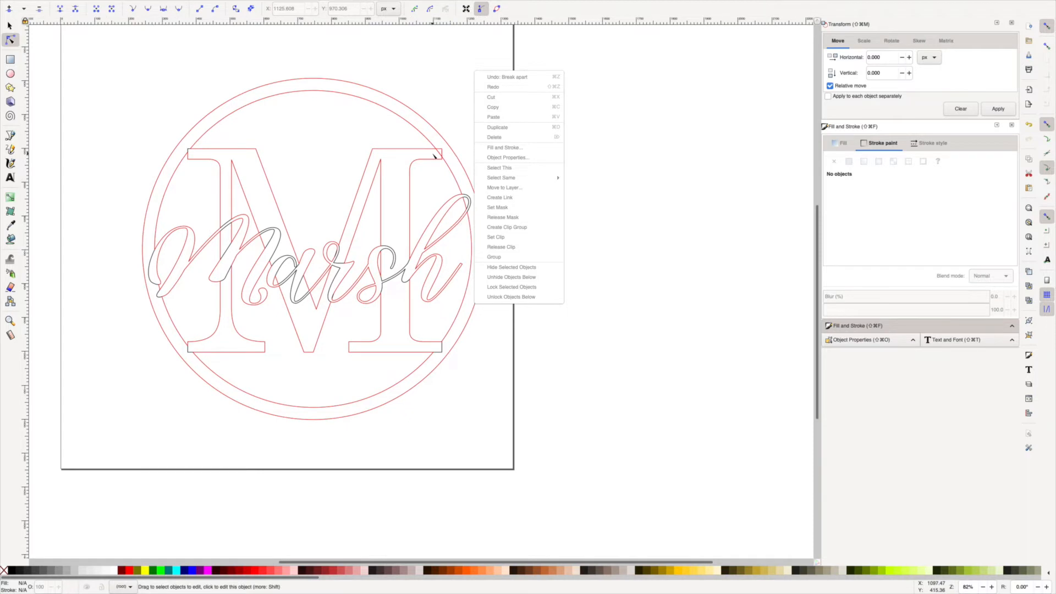
Step: Break the paths apart at the two points where the ring's inner circle crosses the M's upper right serif
scroll(455, 155, "up", 4)
scroll(432, 155, "up", 4)
left_click(359, 197)
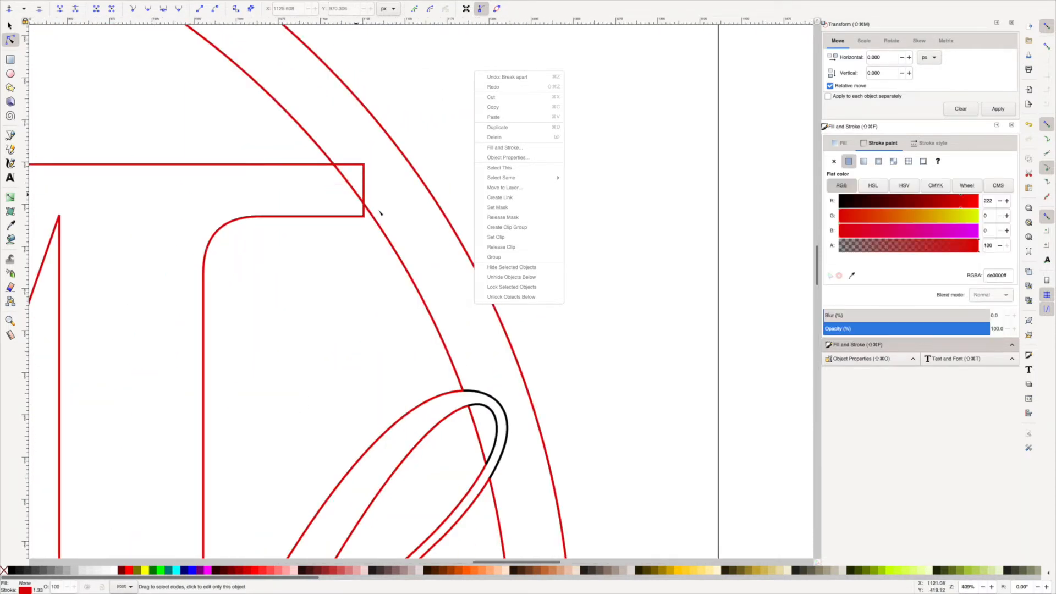
left_click(363, 203)
left_click(333, 164, "shift")
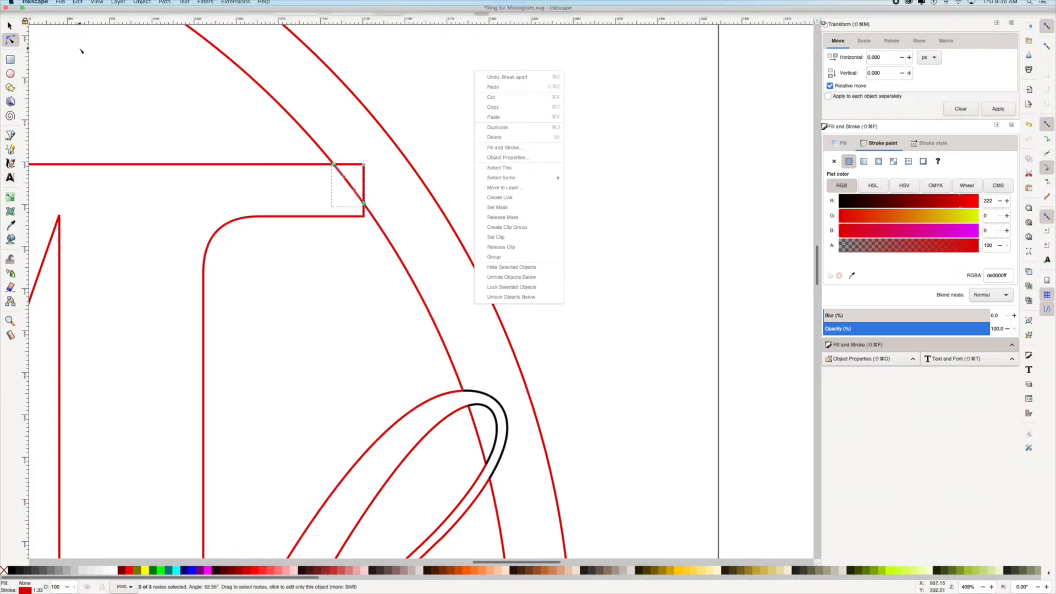
left_click(77, 9)
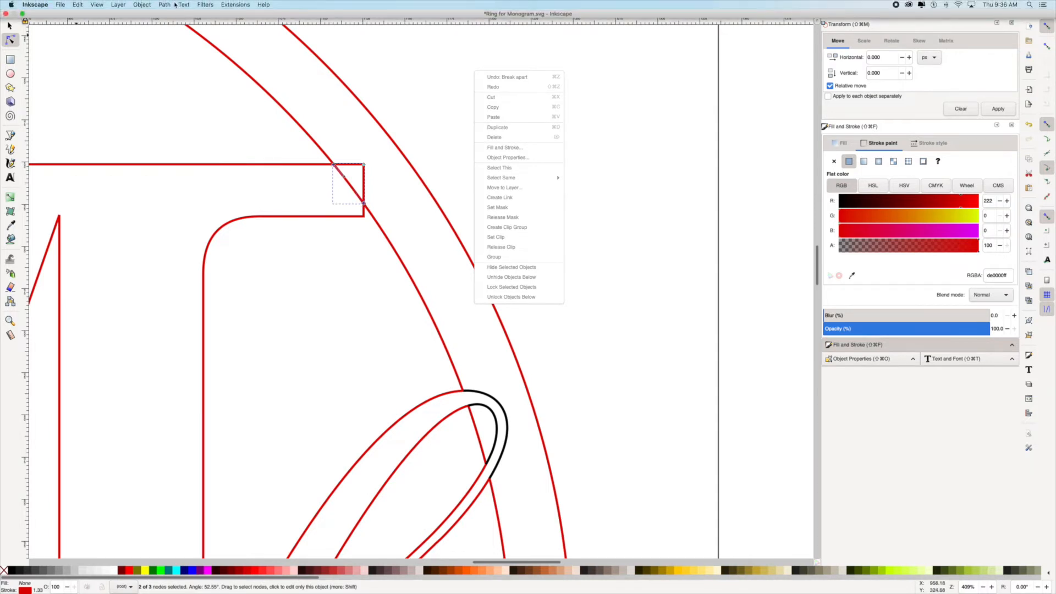
left_click(175, 4)
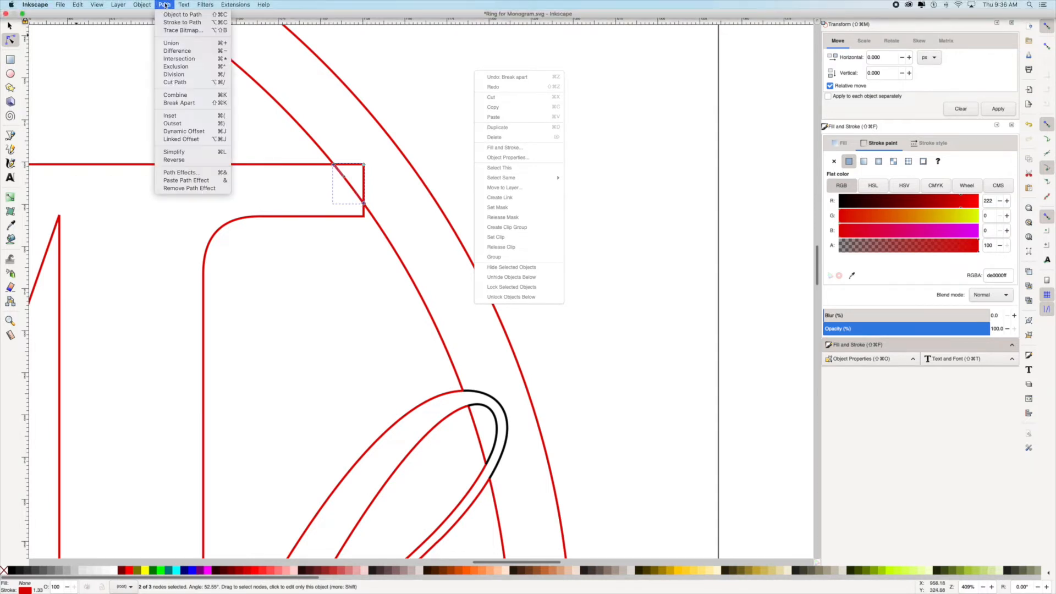
left_click(172, 103)
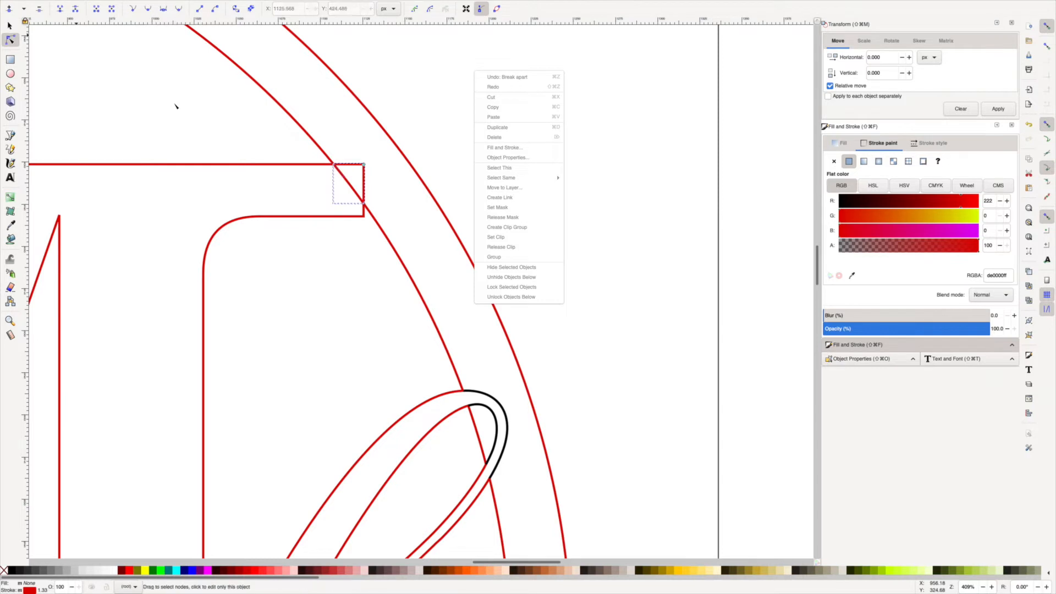
Step: Delete the inner circle segment that cuts across the M's upper right serif
left_click(374, 186)
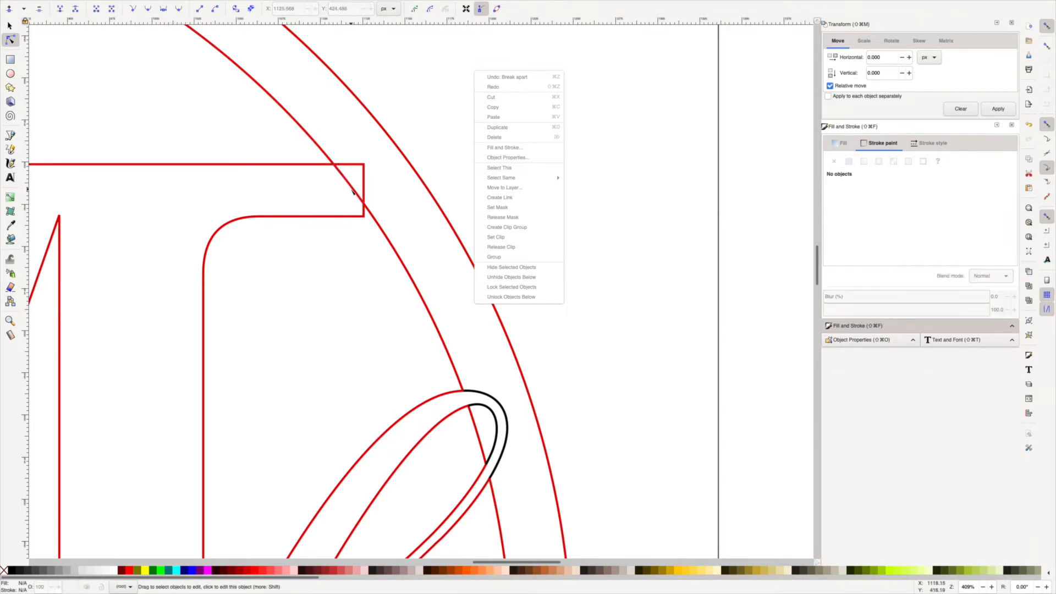
left_click(353, 189)
right_click(354, 193)
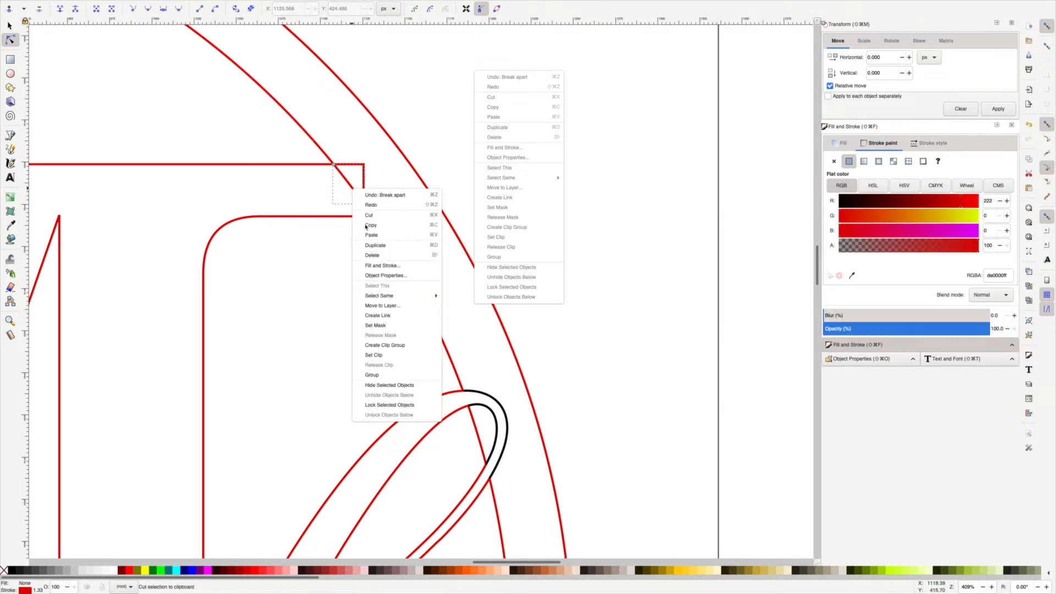
left_click(375, 256)
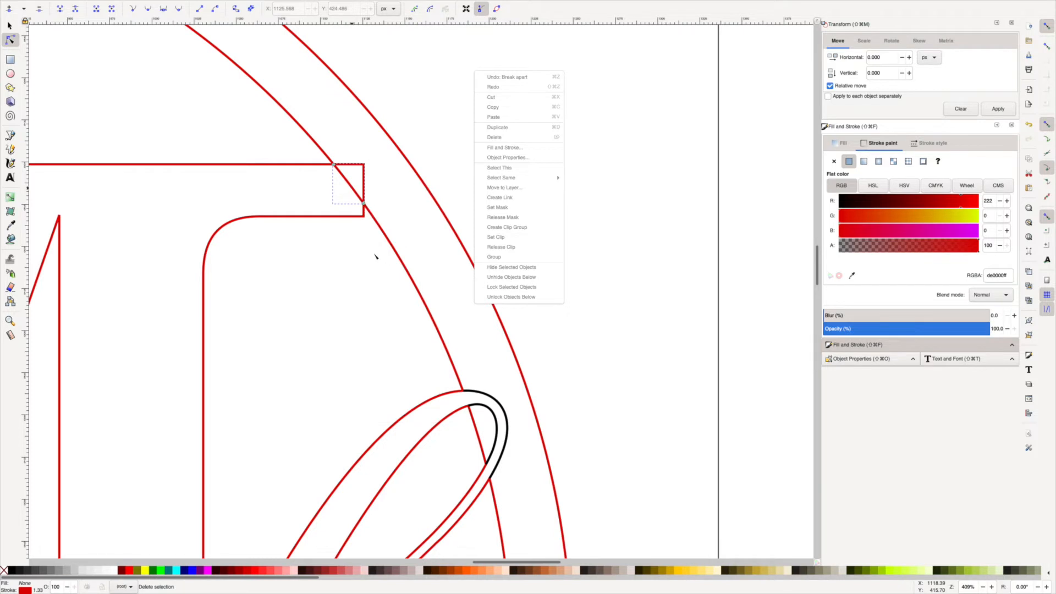
Step: Color the outer corner piece of the M's upper right serif black
left_click(363, 182)
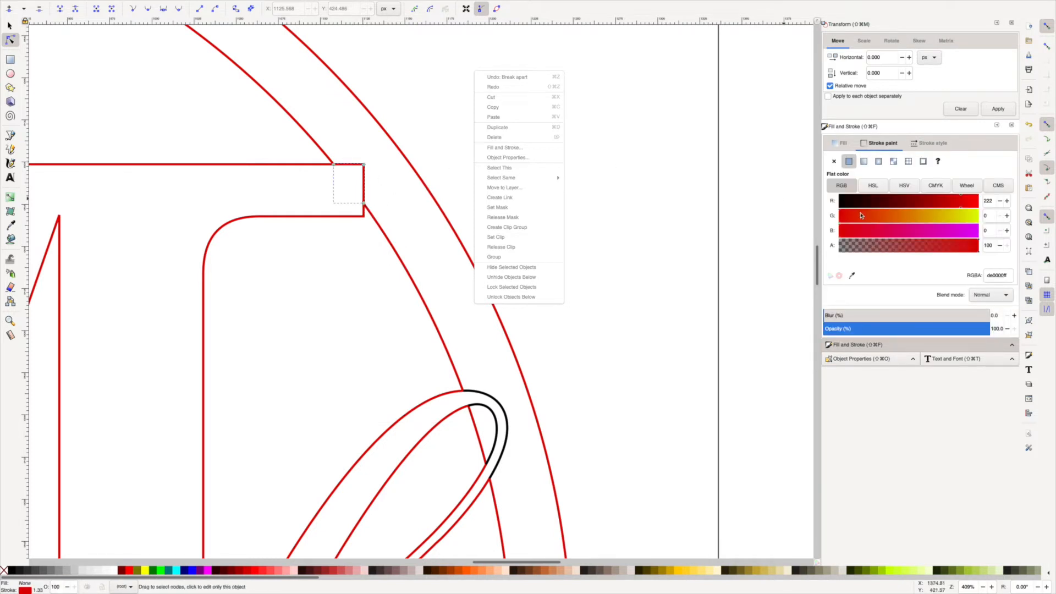
left_click(840, 204)
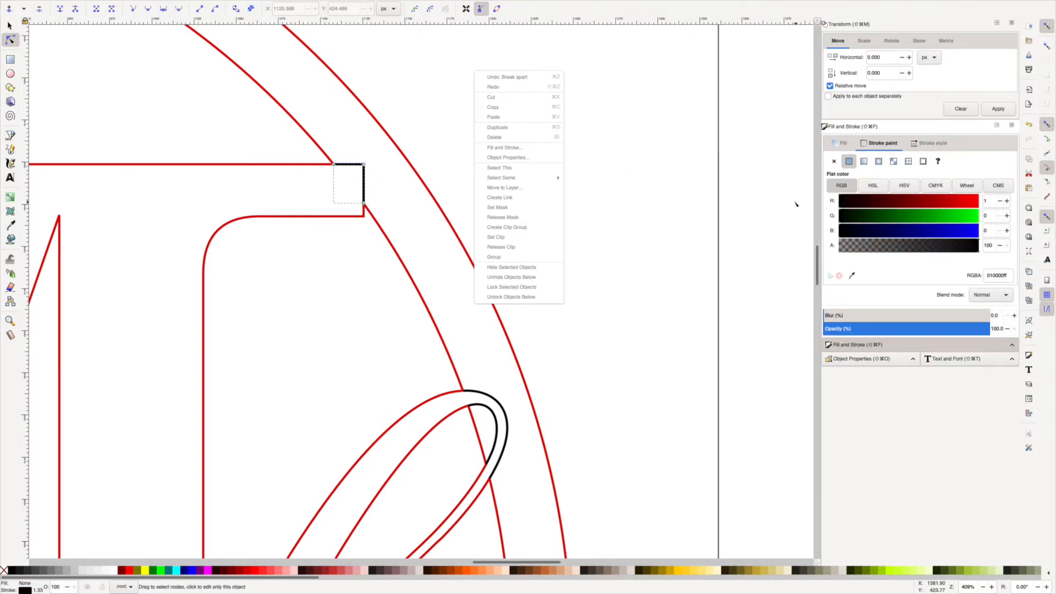
key("Escape")
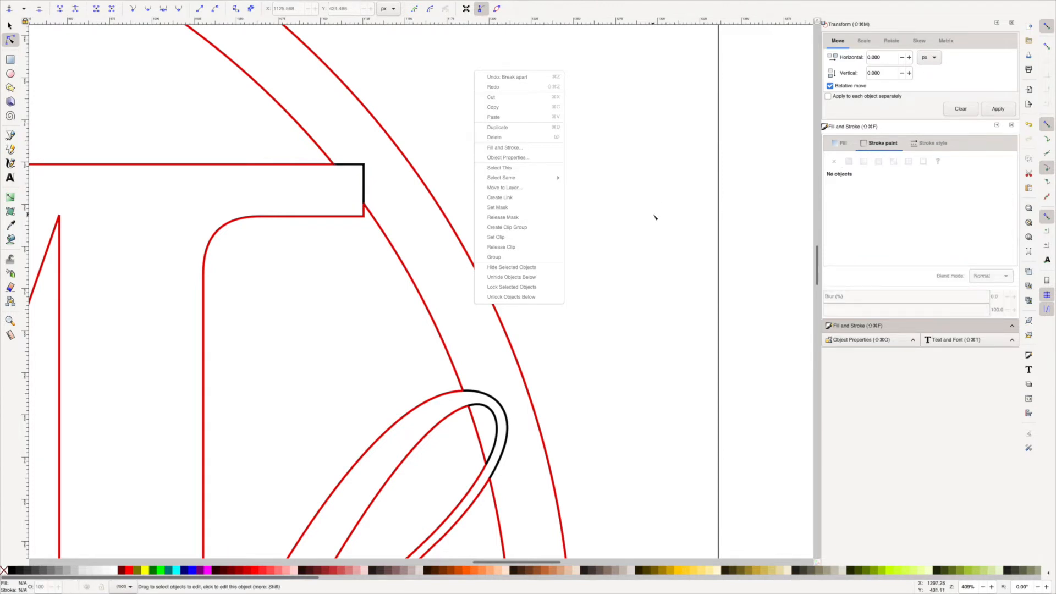
scroll(655, 218, "down", 5)
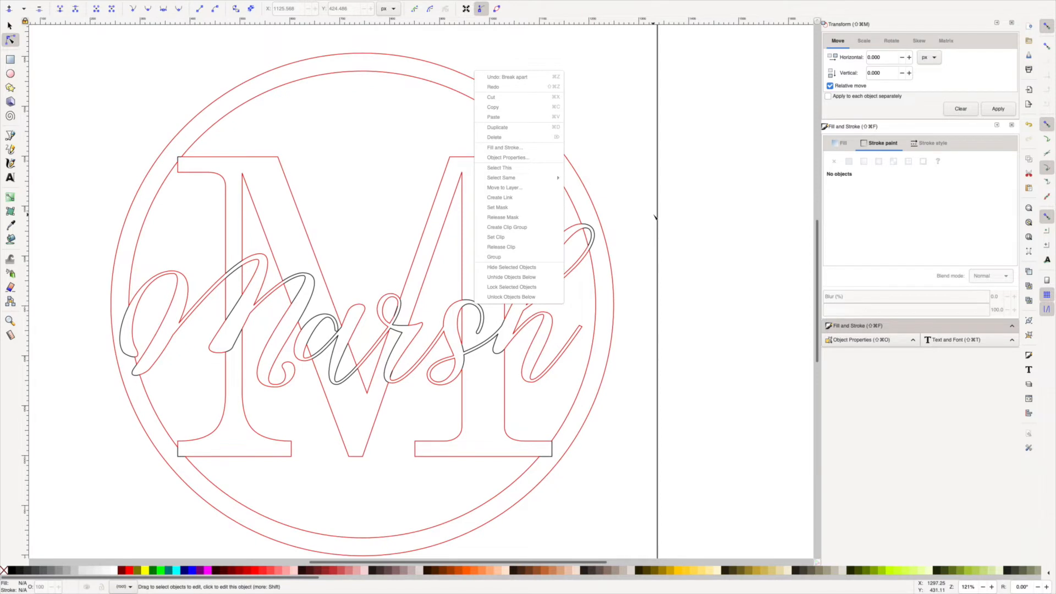
scroll(654, 217, "right", 3)
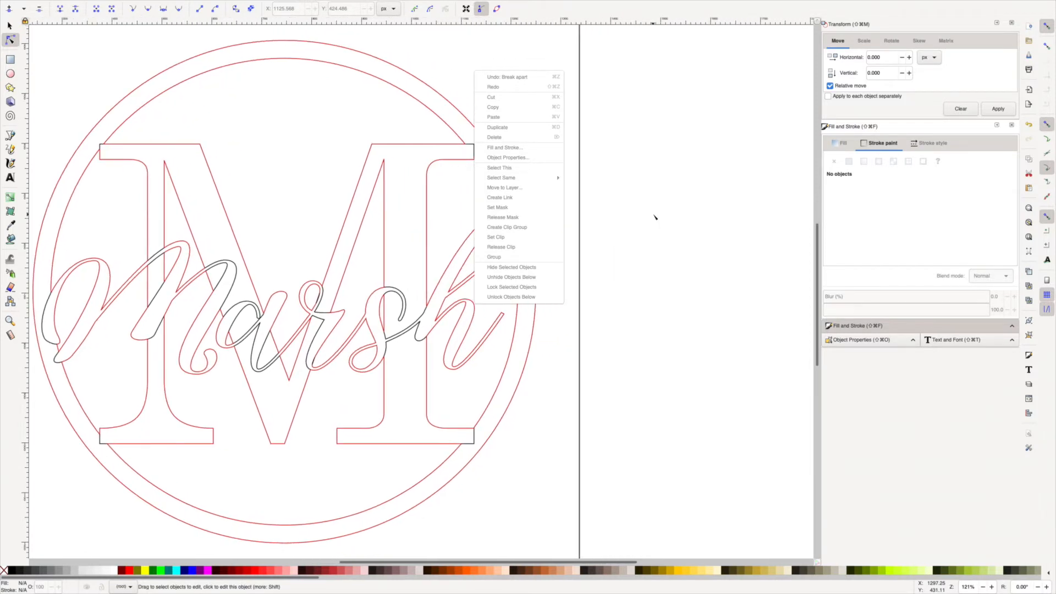
mouse_move(84, 3)
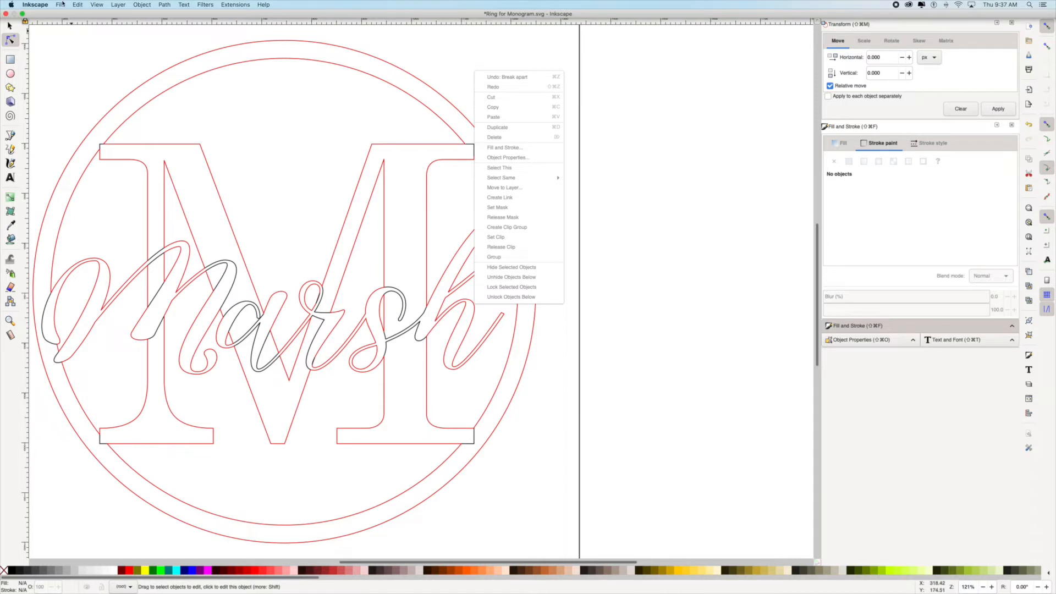
left_click(61, 4)
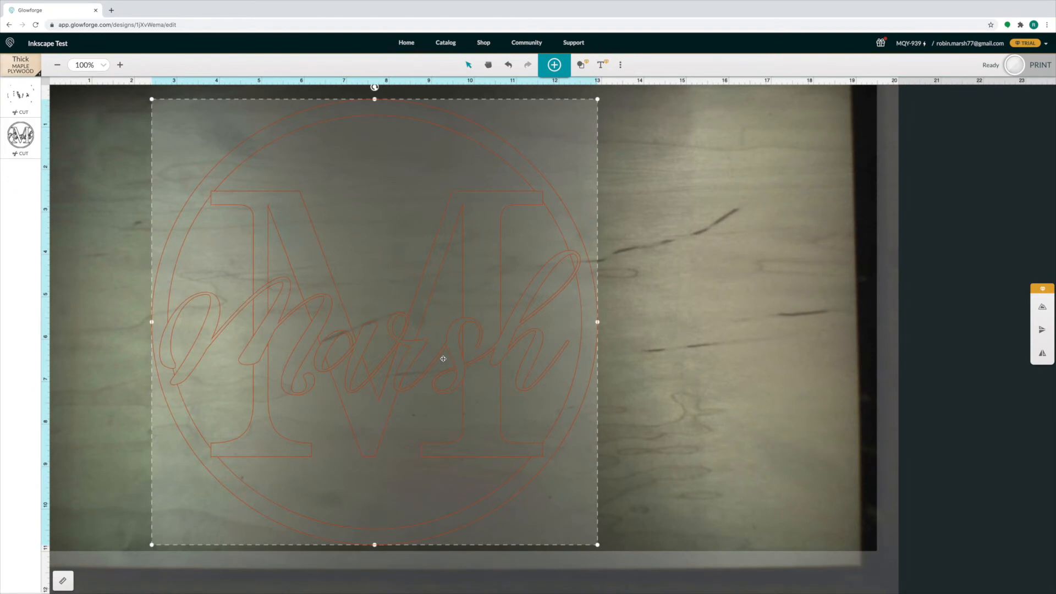
Step: In Glowforge, shift the monogram slightly on the material and set the separated internal edge pieces to a High Quality score
mouse_move(443, 359)
left_mouse_down()
mouse_move(639, 366)
mouse_move(640, 354)
mouse_move(446, 356)
left_mouse_up()
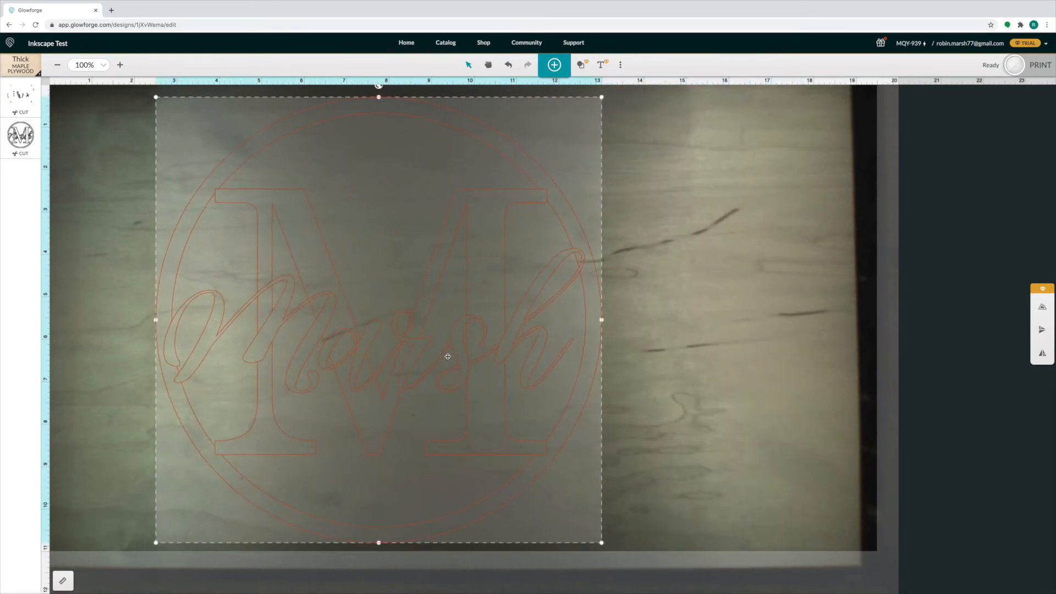
left_click(18, 96)
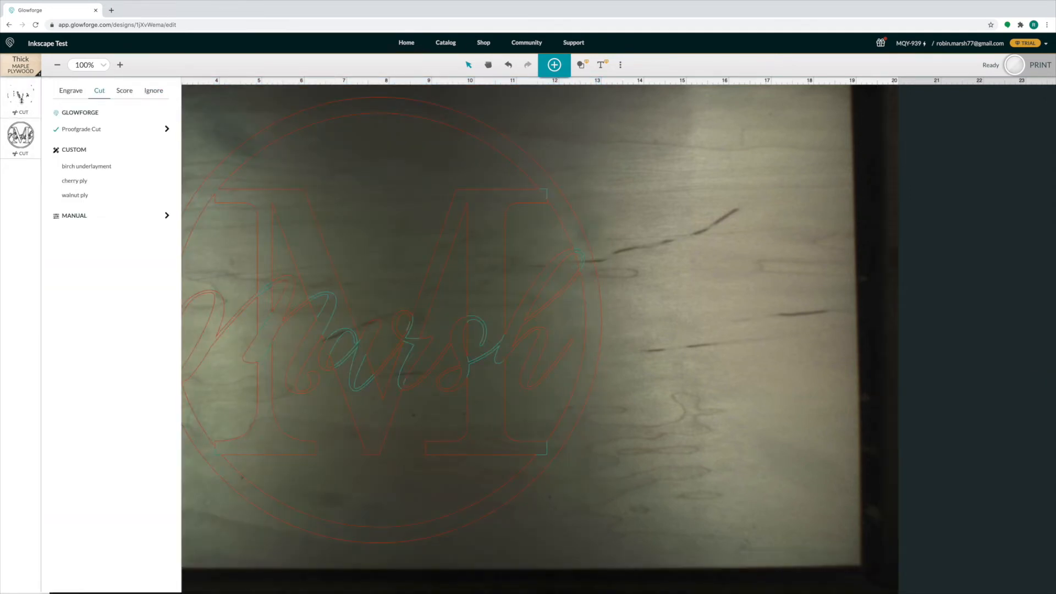
left_click(126, 91)
left_click(98, 131)
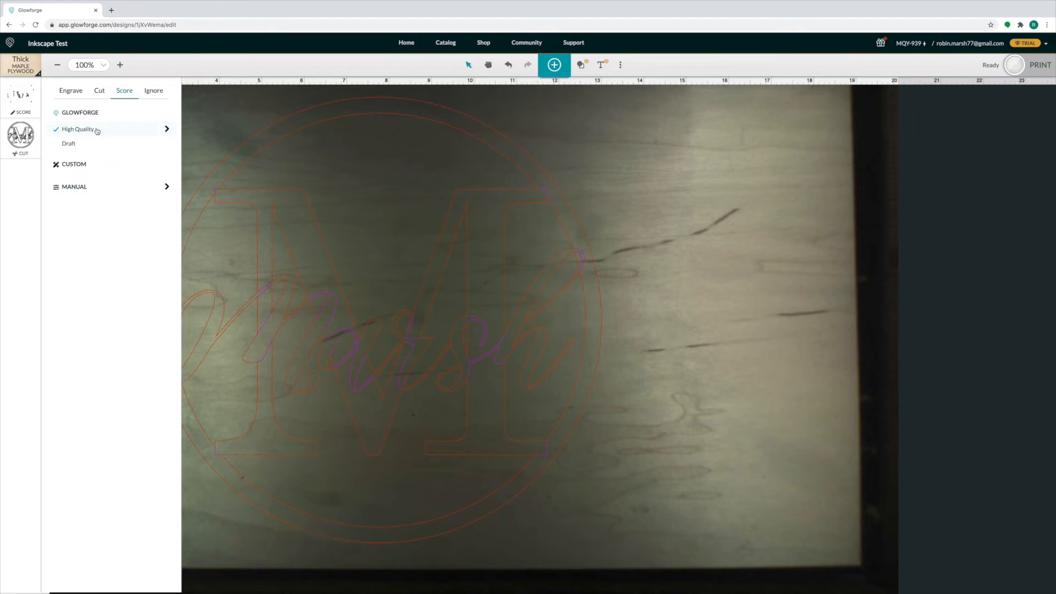
Step: Set the cutting speed of the monogram's main outline group to 150, starting from the Proofgrade Cut settings
left_click(225, 114)
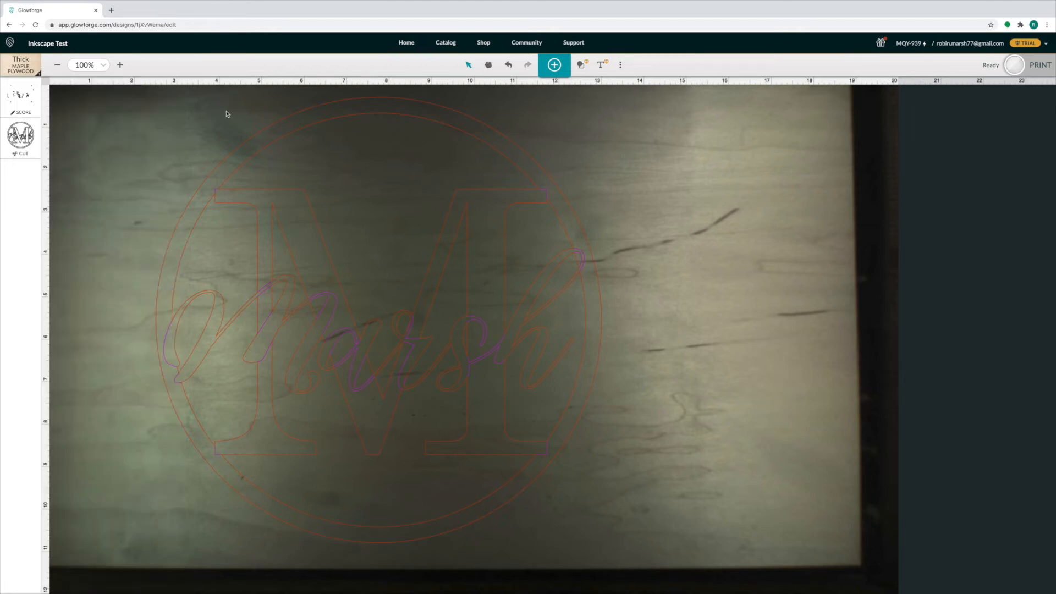
left_click(25, 144)
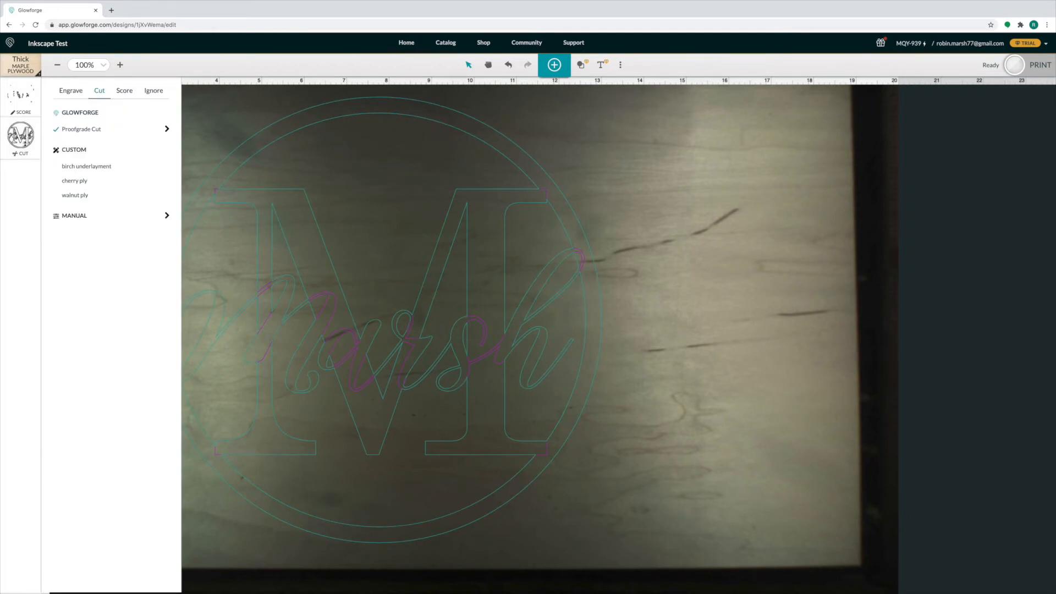
left_click(166, 129)
left_click(160, 116)
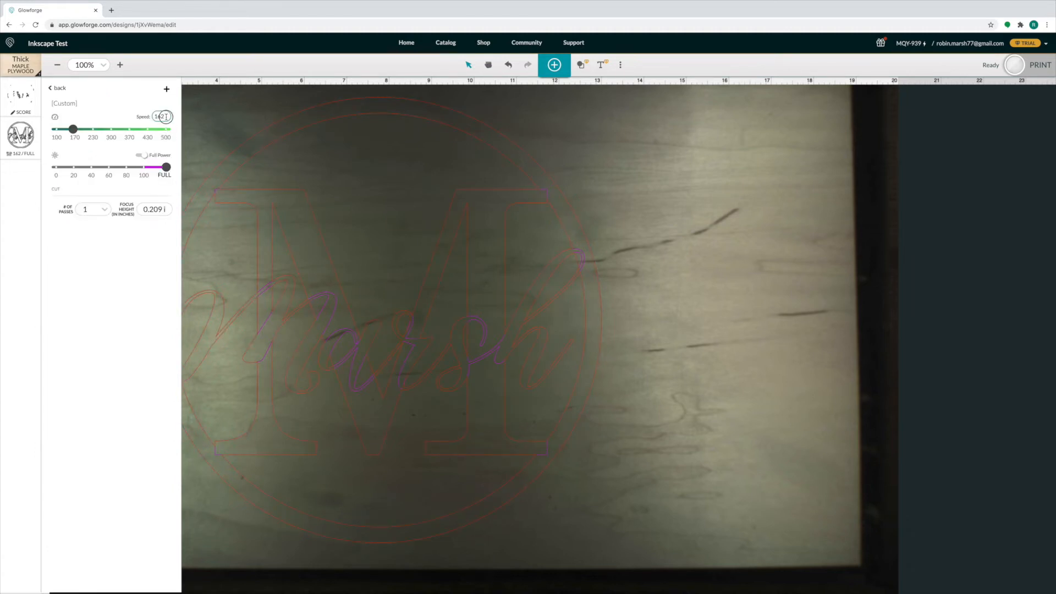
type("150")
left_click(234, 109)
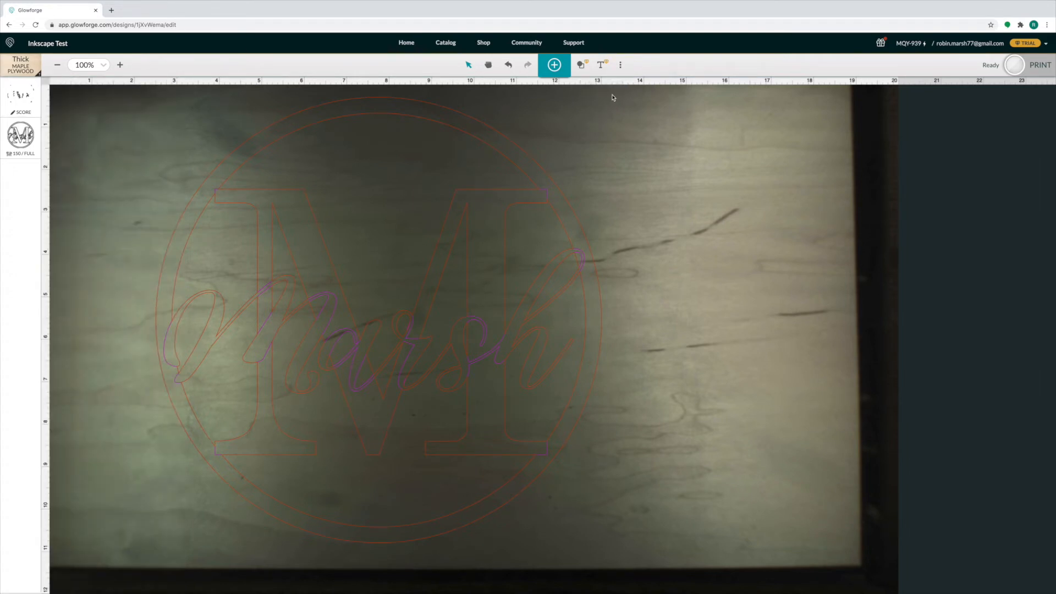
Step: Set the laser focus on the material near the middle of the monogram
left_click(621, 65)
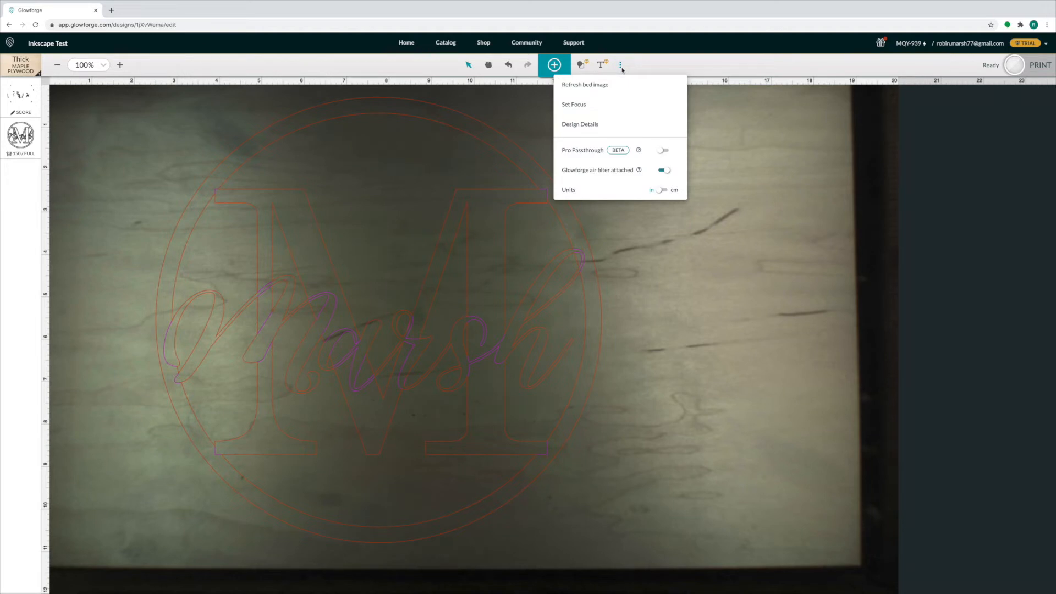
left_click(573, 104)
left_click(385, 332)
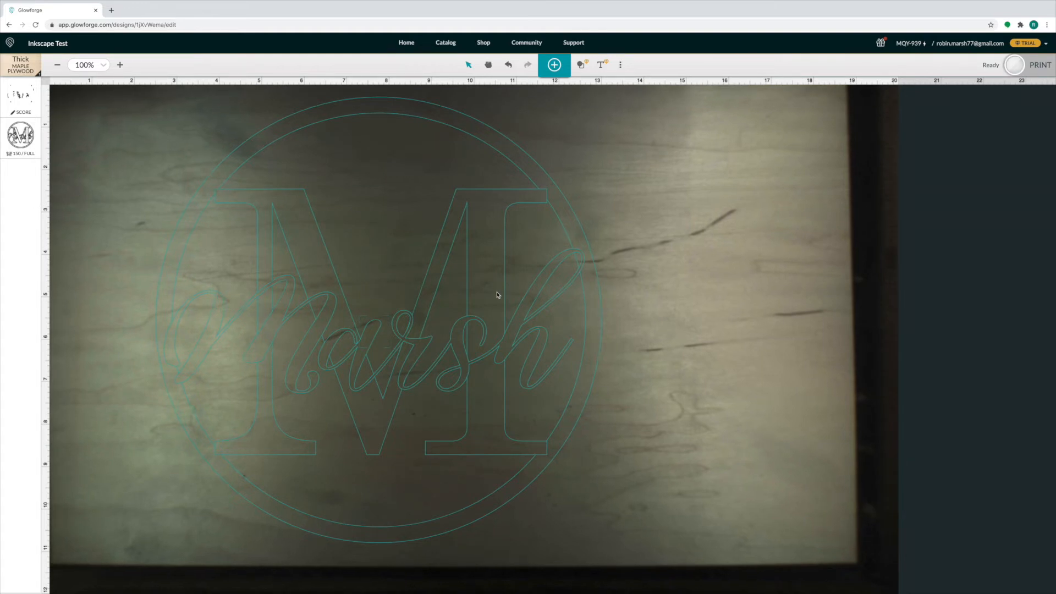
left_click(688, 581)
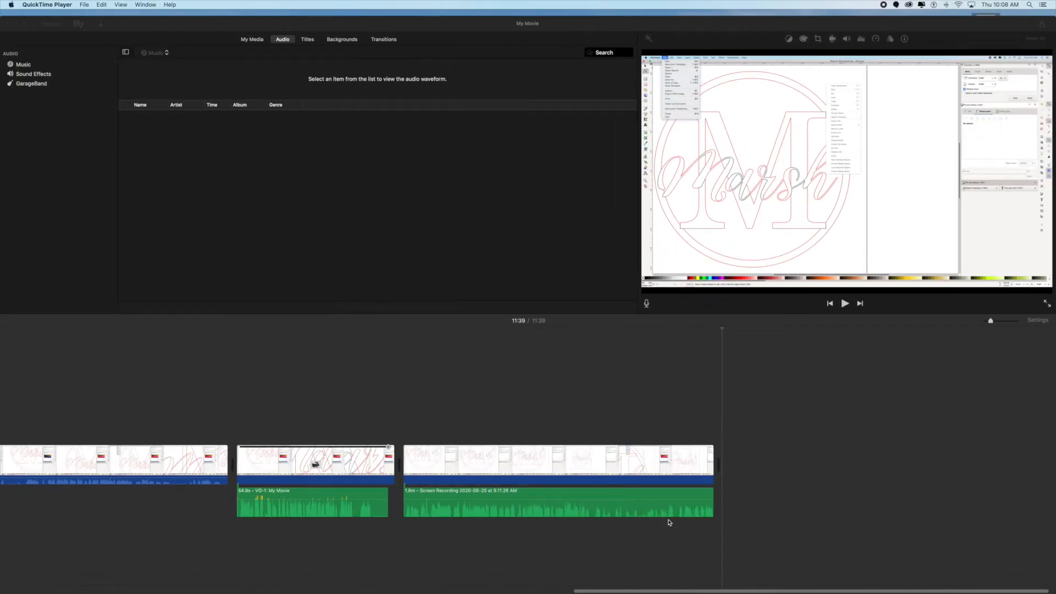
mouse_move(783, 591)
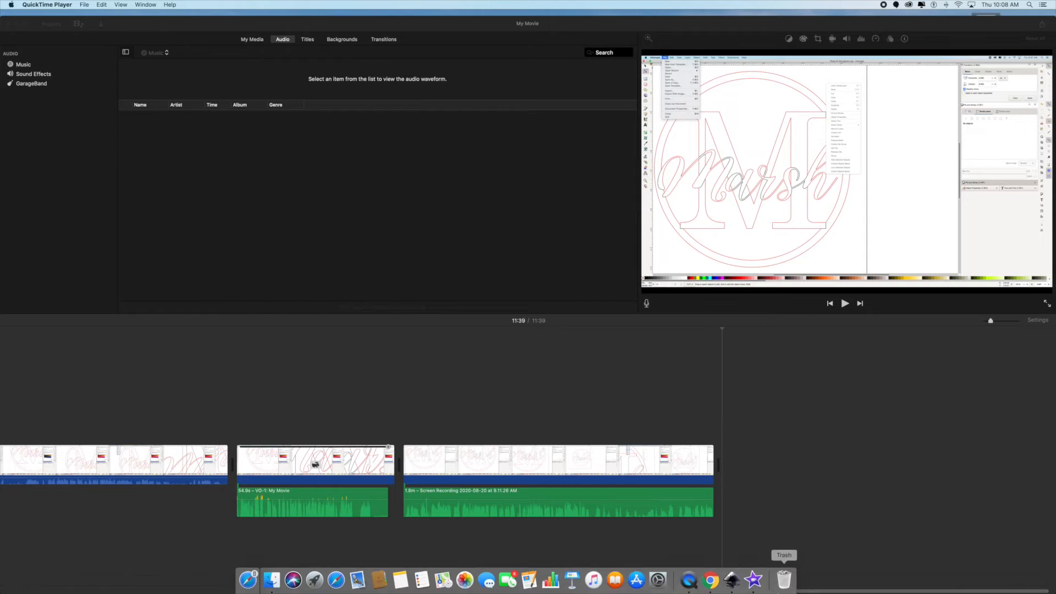
left_click(690, 580)
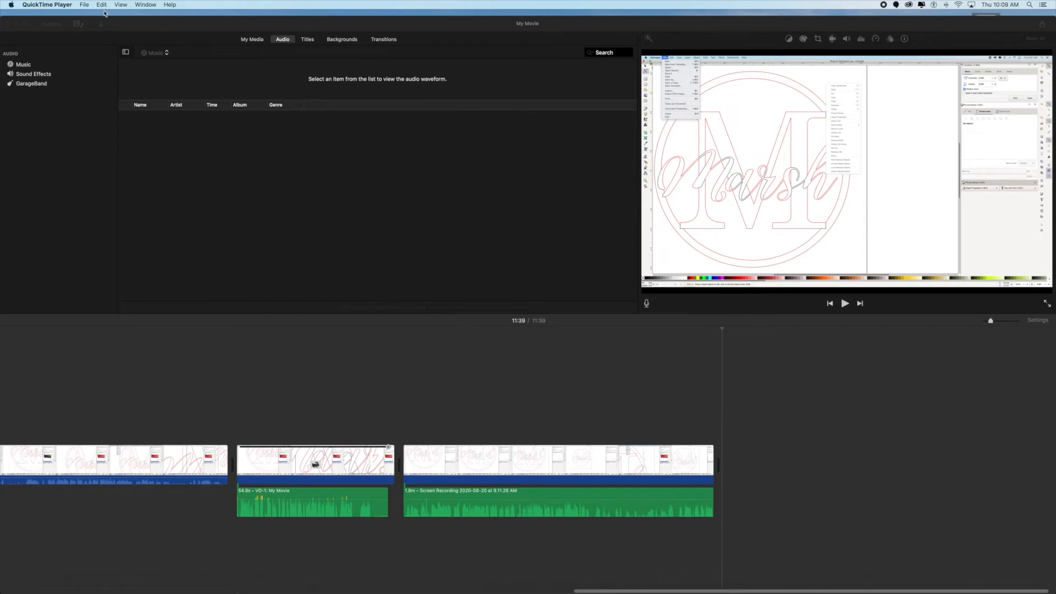
left_click(85, 6)
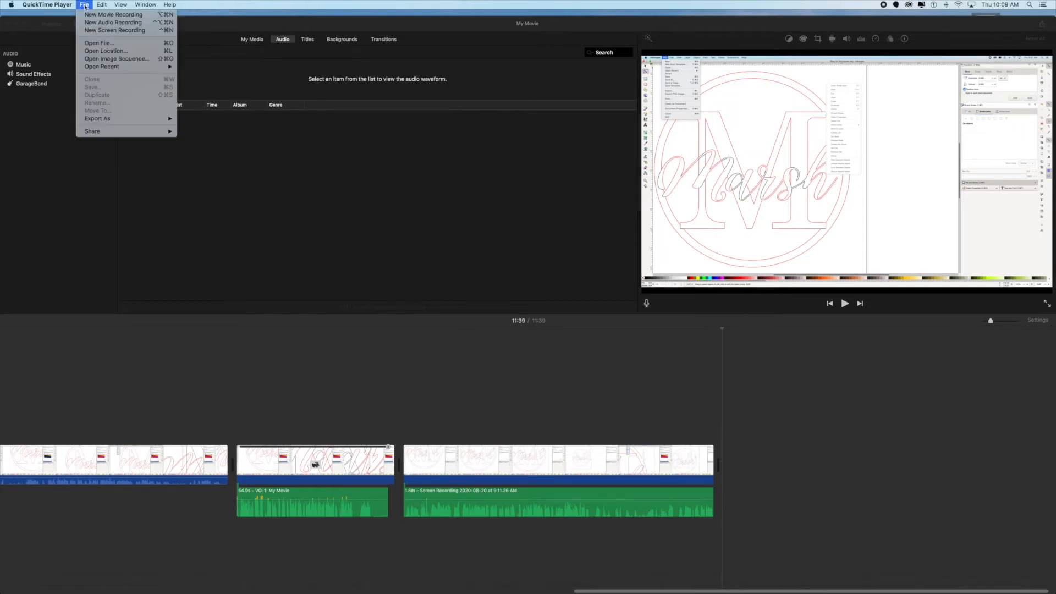
left_click(114, 30)
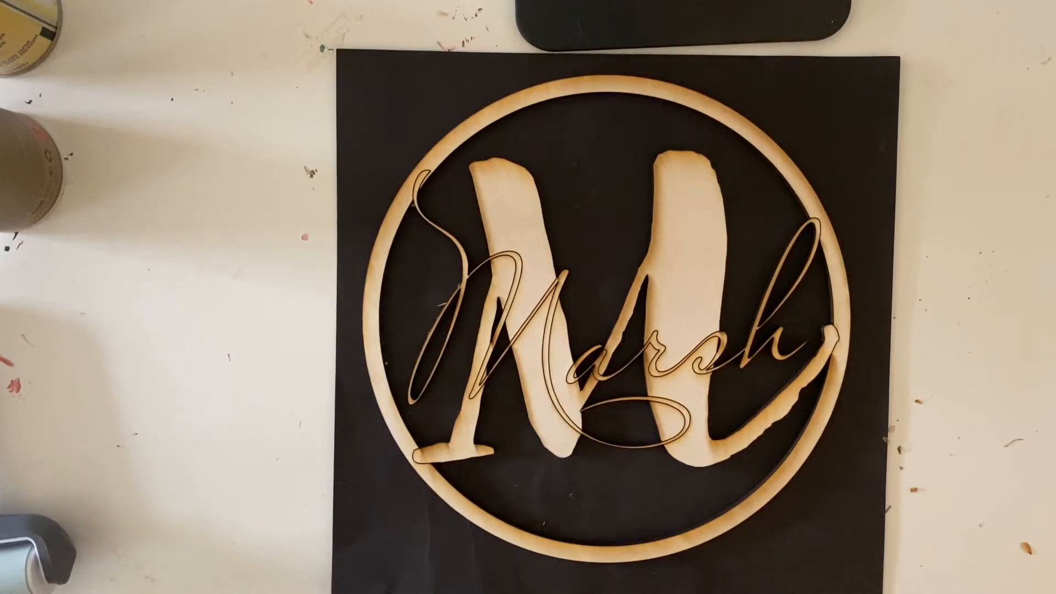